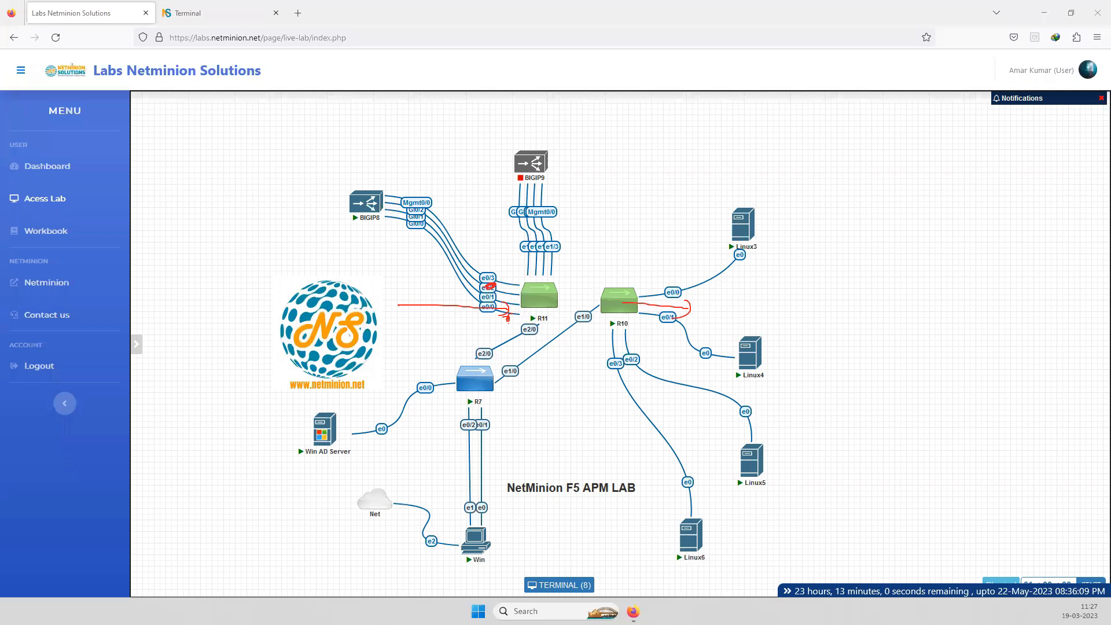
Log in to the Netminion lab portal and open the F5 APM lab topology
key(alt+Tab)
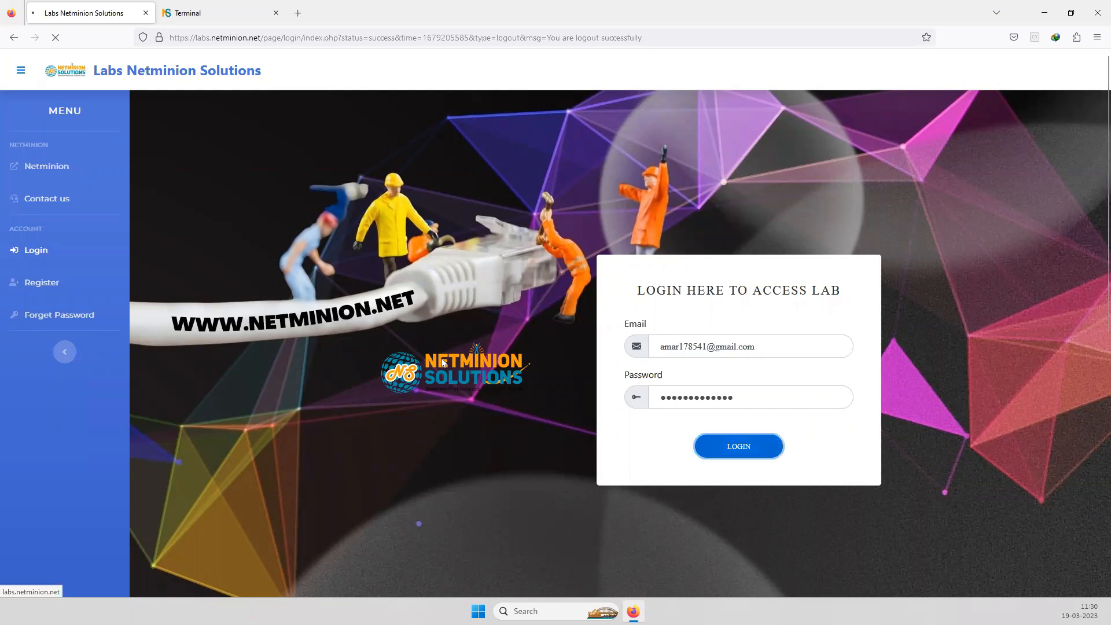
key(Return)
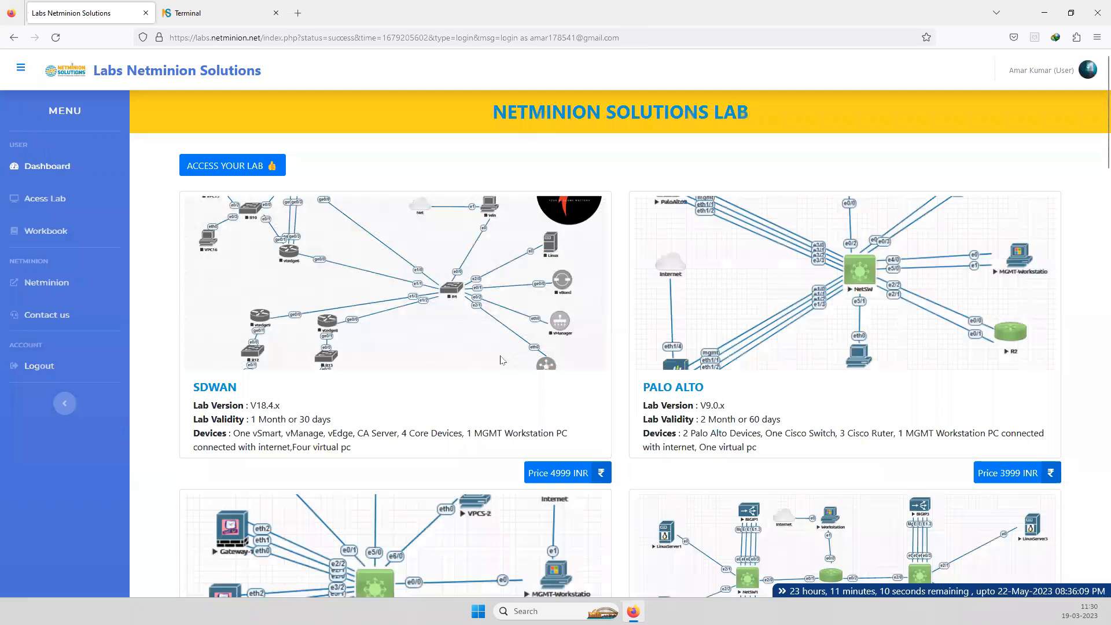
click(502, 360)
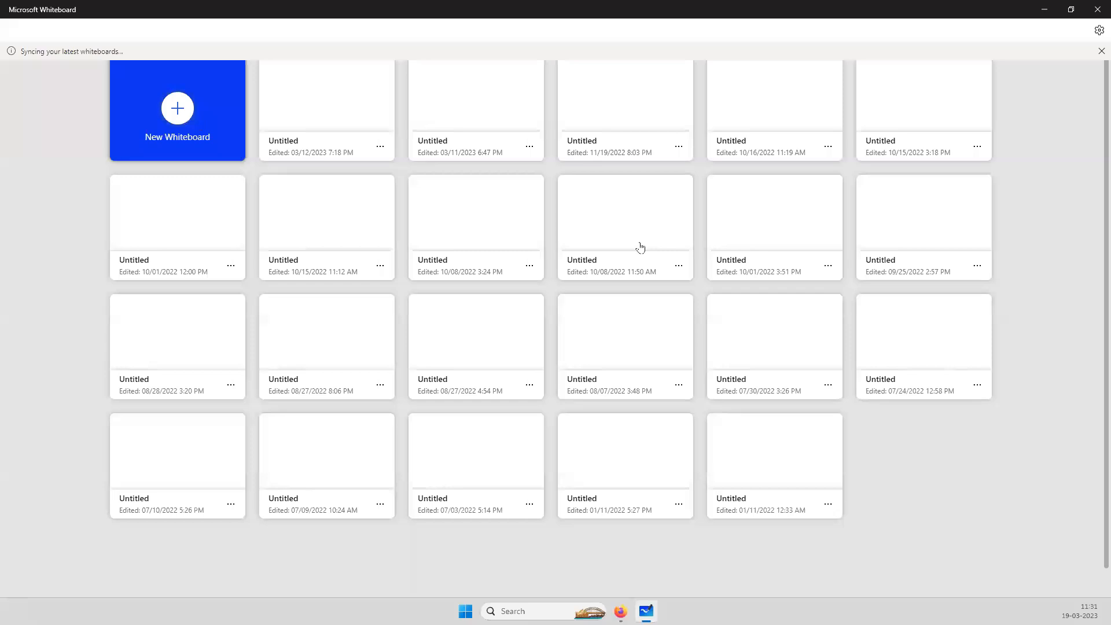
Open a blank whiteboard in Microsoft Whiteboard
click(522, 271)
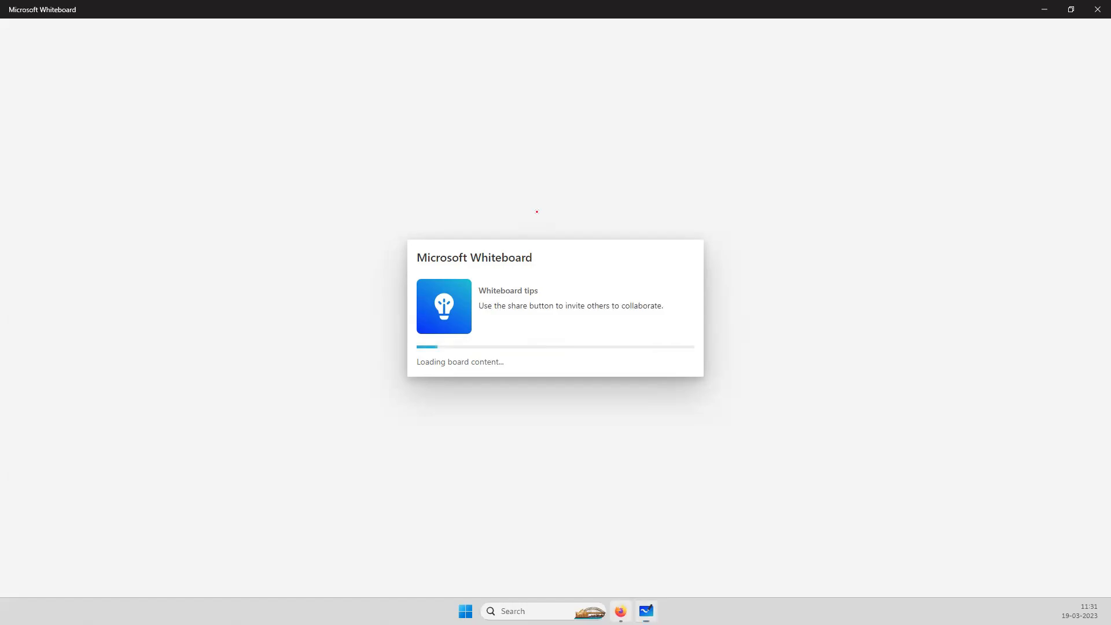
key(alt+Tab)
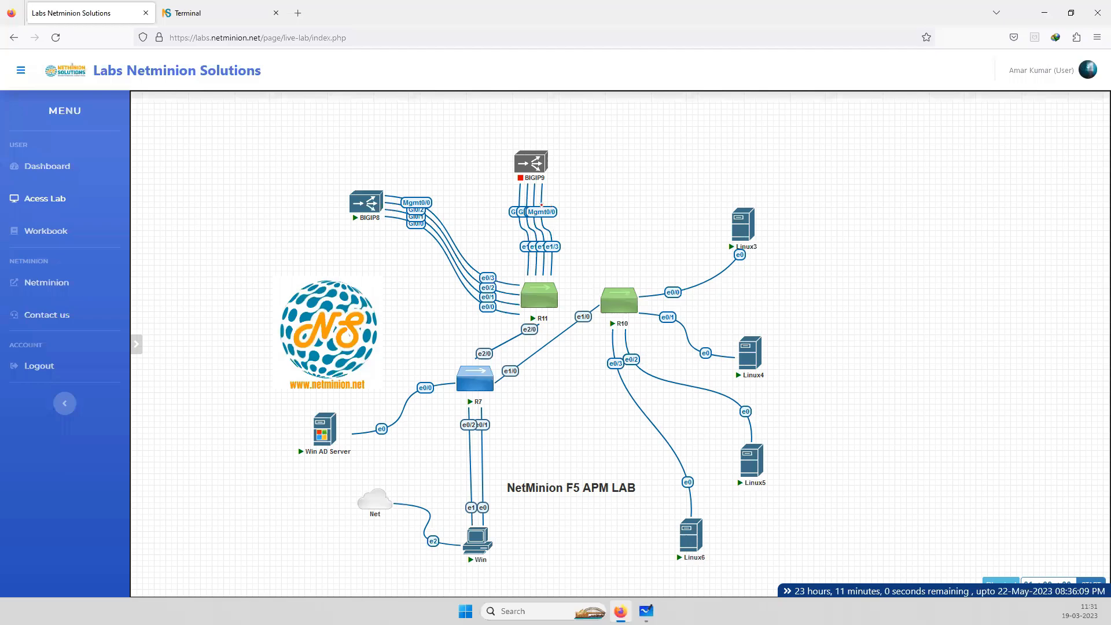
key(alt+Tab)
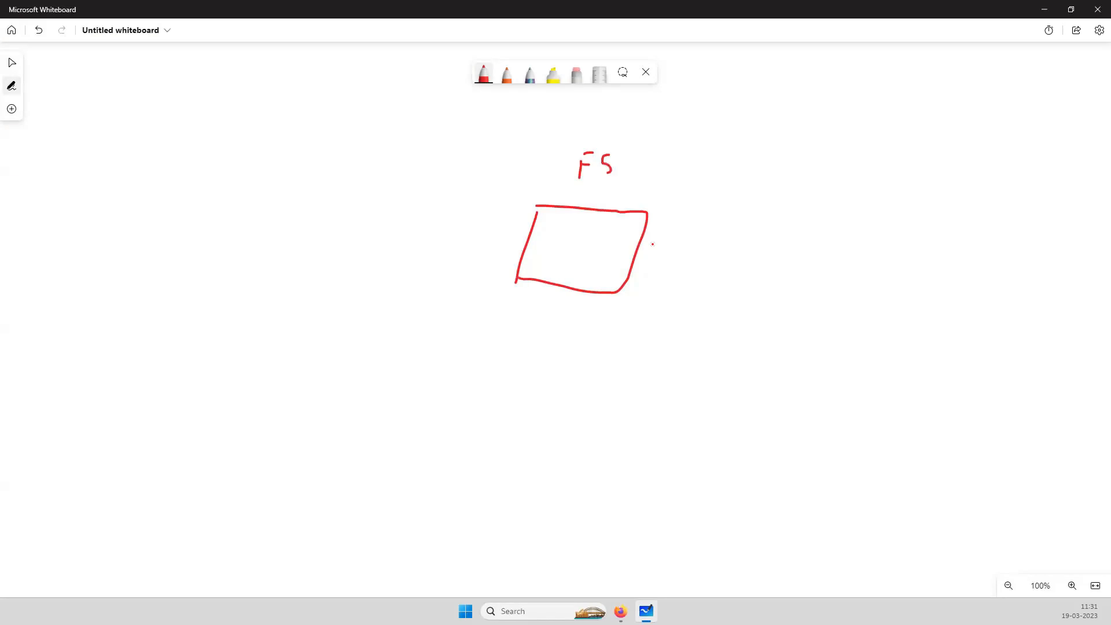
Draw a link on each side of the F5 box and label the server-side one e 1.1 and the client-side one 1.2
drag(641, 242, 771, 234)
drag(668, 217, 692, 217)
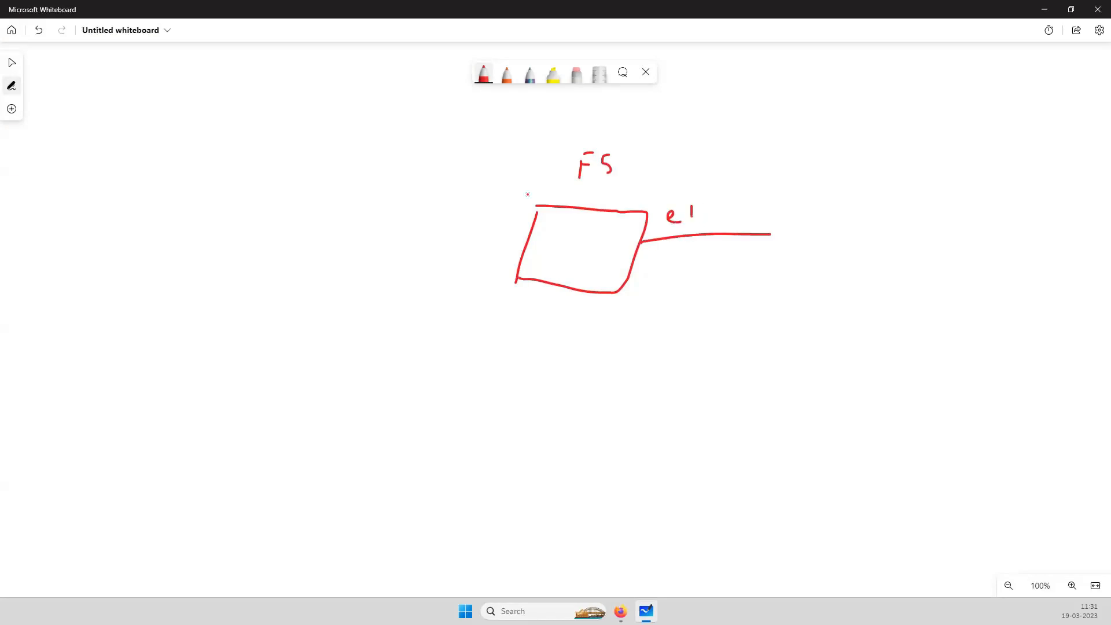
drag(707, 204, 708, 218)
drag(419, 239, 524, 243)
drag(467, 207, 468, 219)
click(475, 214)
drag(483, 208, 495, 219)
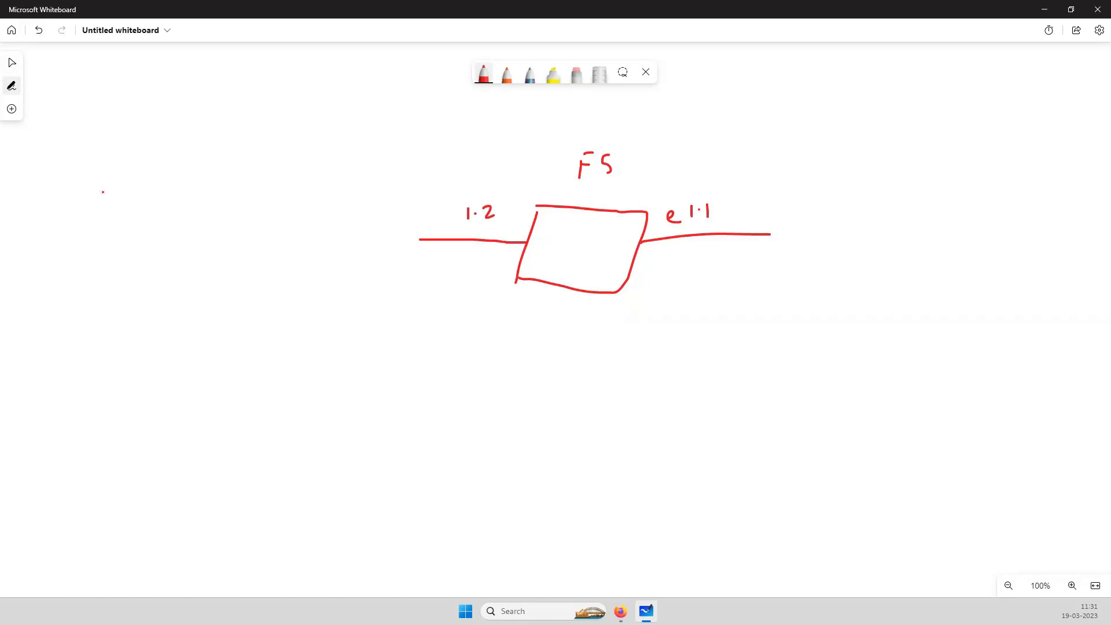
Draw a client laptop at the far end and three servers branching off the 1.1 link, bracketed and labelled Web App
drag(103, 192, 88, 235)
mouse_move(96, 202)
mouse_down()
mouse_move(90, 238)
mouse_move(58, 266)
mouse_up()
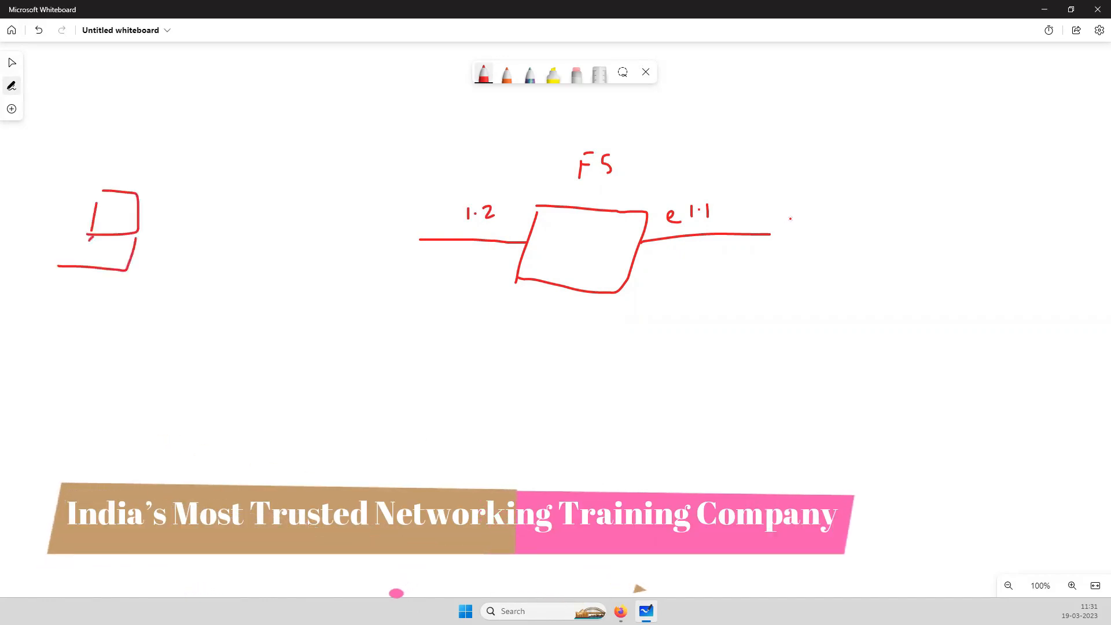
drag(778, 207, 761, 294)
mouse_move(779, 207)
mouse_down()
mouse_move(837, 208)
mouse_move(841, 225)
mouse_up()
drag(853, 186, 845, 230)
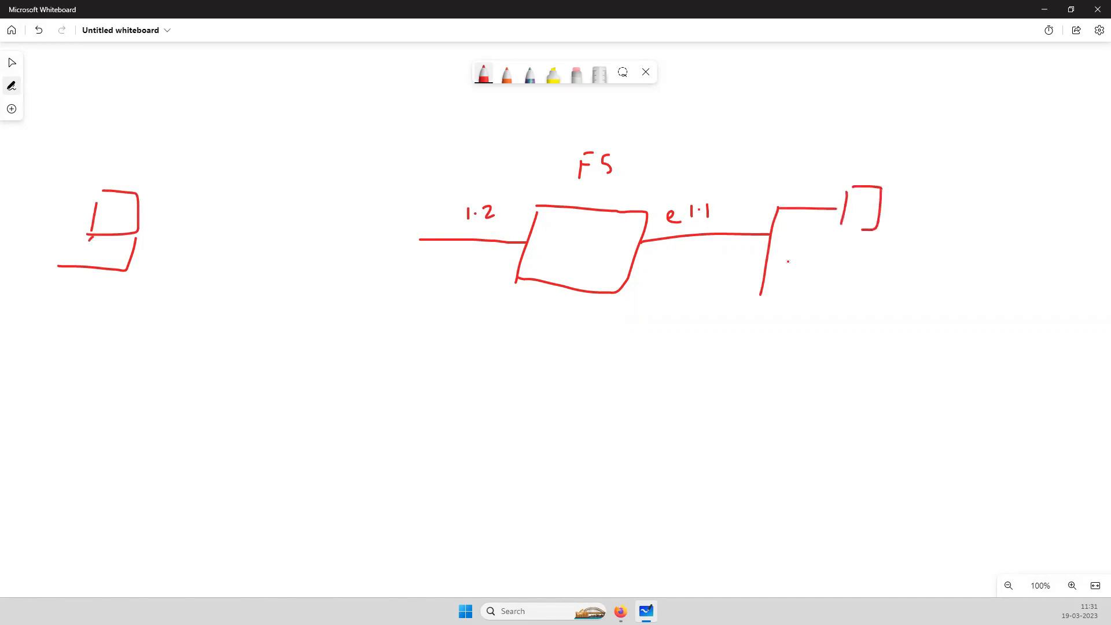
drag(848, 267, 775, 266)
mouse_move(881, 257)
mouse_down()
mouse_move(847, 284)
mouse_move(881, 258)
mouse_up()
mouse_move(765, 293)
mouse_down()
mouse_move(839, 320)
mouse_move(839, 331)
mouse_up()
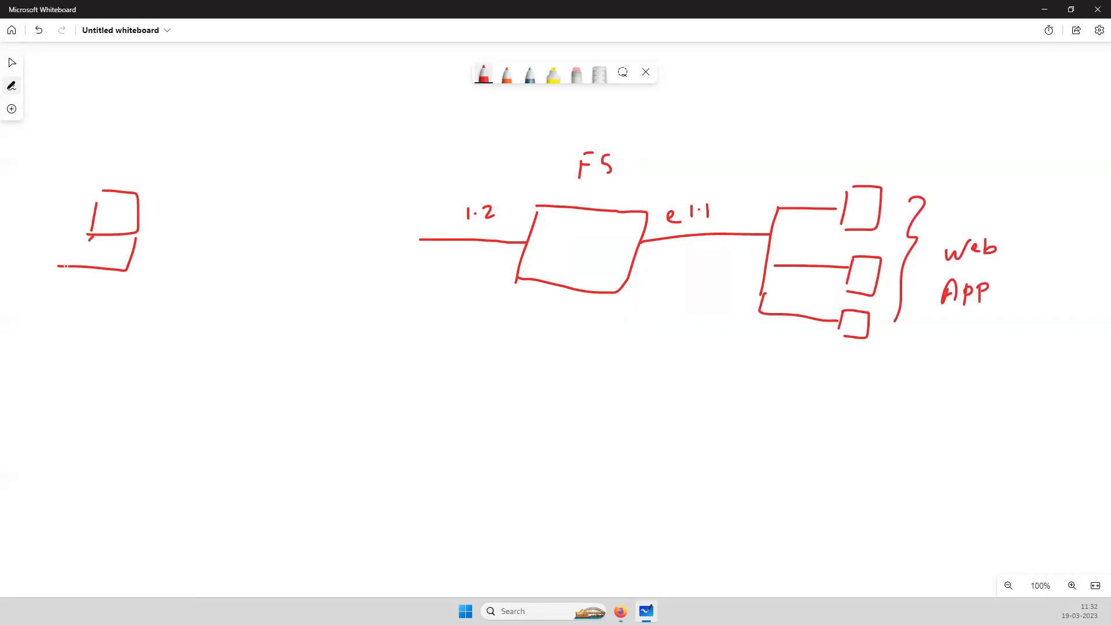
drag(68, 265, 95, 236)
Connect the client laptop to the 1.2 link, write a circled VS above the link, and encircle the three servers
drag(155, 232, 162, 232)
drag(177, 231, 427, 243)
drag(423, 184, 438, 182)
drag(452, 180, 444, 194)
mouse_move(411, 183)
mouse_down()
mouse_move(427, 169)
mouse_move(480, 191)
mouse_up()
mouse_move(800, 177)
mouse_down()
mouse_move(746, 220)
mouse_move(909, 324)
mouse_move(936, 215)
mouse_move(911, 199)
mouse_up()
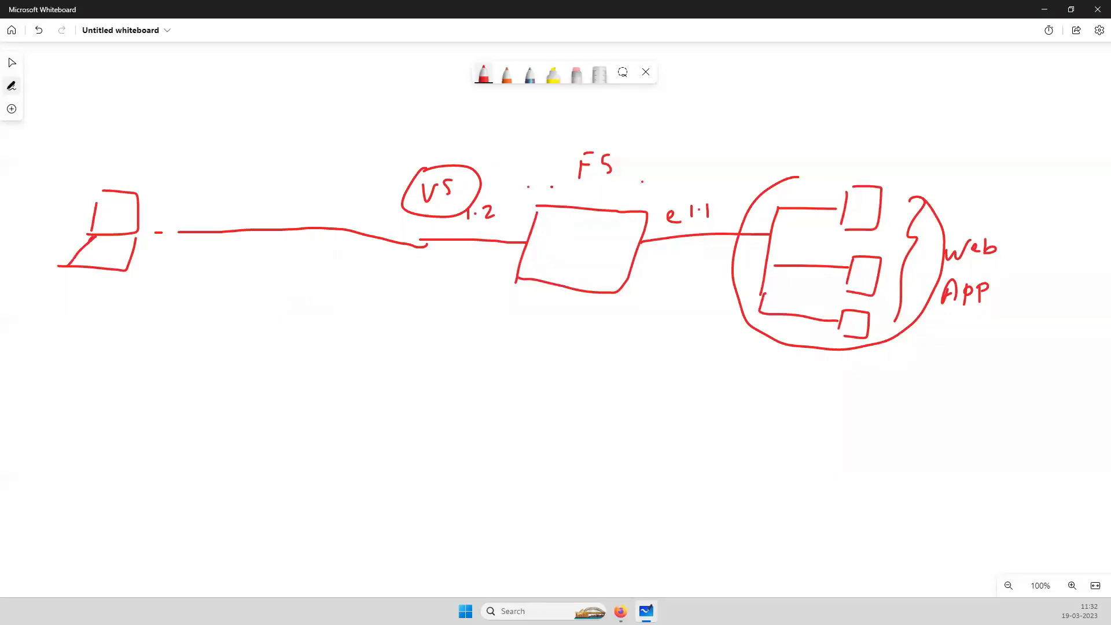
Draw a dashed arrow from the VS across the F5 box to the encircled server group
drag(573, 185, 586, 185)
drag(595, 184, 619, 183)
drag(630, 183, 651, 182)
mouse_move(658, 183)
mouse_down()
mouse_move(743, 213)
mouse_move(736, 219)
mouse_up()
Mark the client link with a short stroke below the VS and write an underlined Auth note beneath it
drag(421, 226, 407, 266)
mouse_move(328, 315)
mouse_down()
mouse_move(326, 339)
mouse_move(351, 323)
mouse_up()
drag(356, 316, 370, 328)
drag(350, 327, 318, 352)
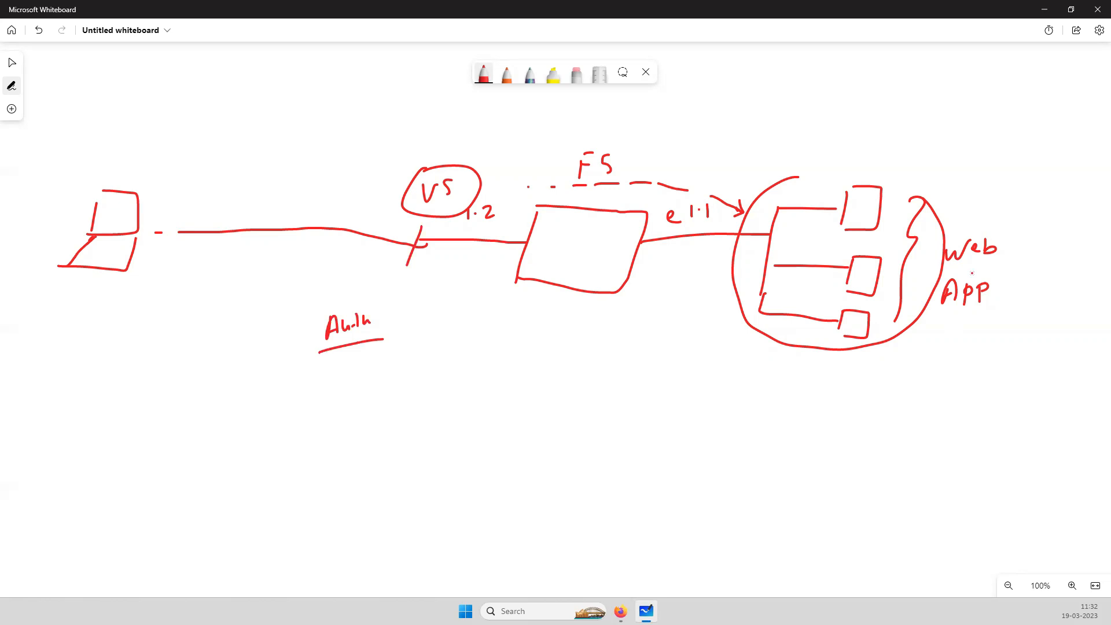
Circle the Web App label and write an underlined APM note below the F5 box
mouse_move(957, 230)
mouse_down()
mouse_move(1015, 331)
mouse_move(981, 222)
mouse_up()
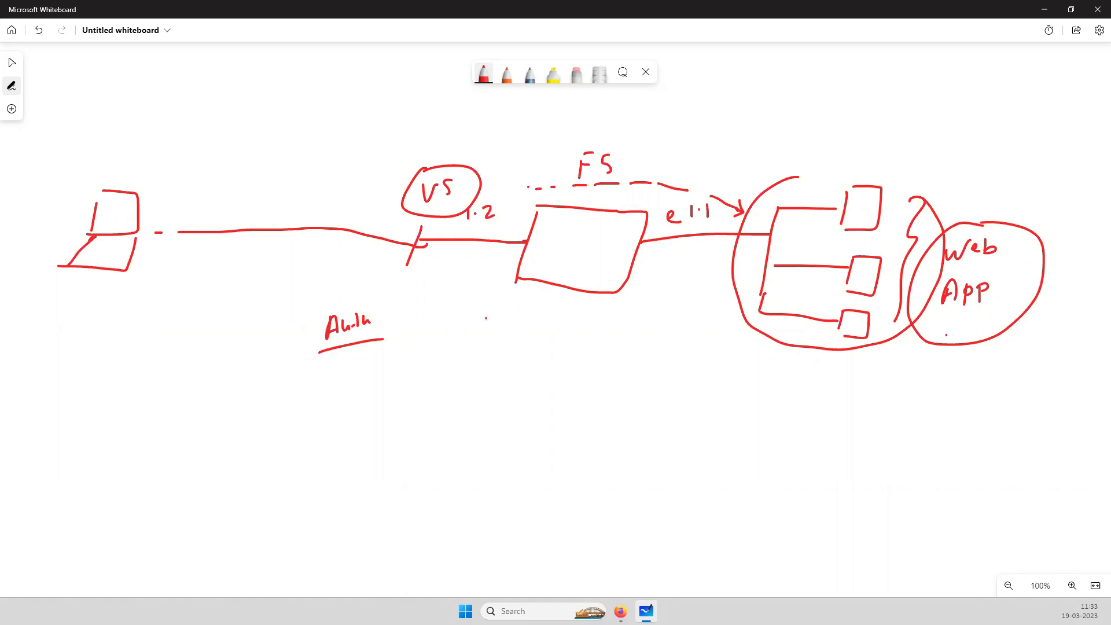
drag(483, 339, 499, 332)
mouse_move(509, 336)
mouse_down()
mouse_move(512, 321)
mouse_move(535, 313)
mouse_move(544, 327)
mouse_up()
drag(467, 349, 540, 340)
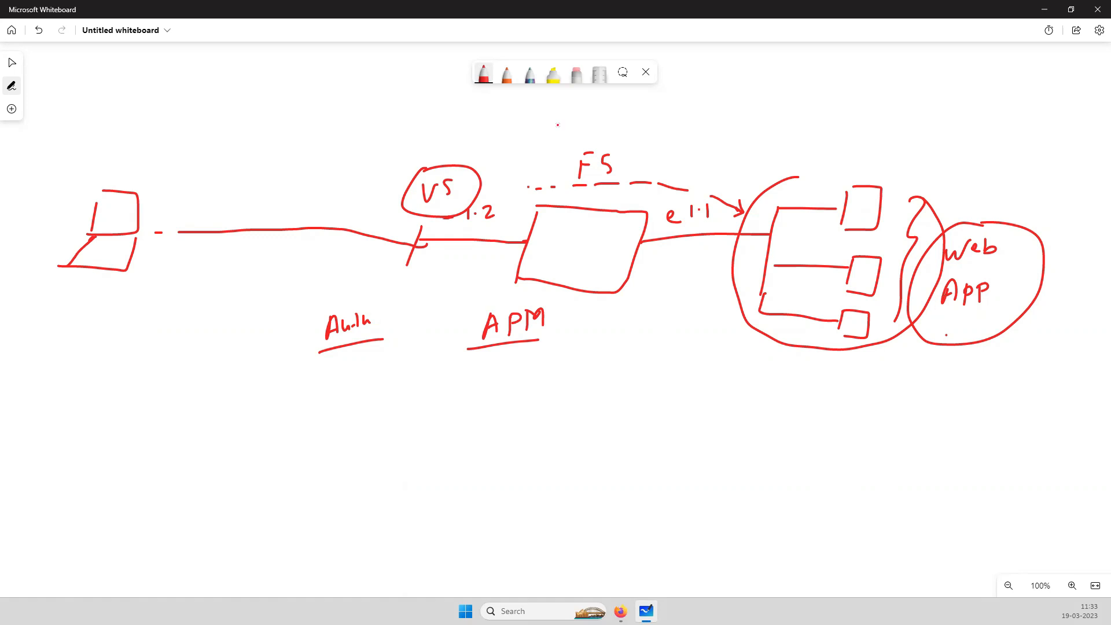
Write the address 100.0.0.50 above the VS and draw an arrow to it from the client laptop
mouse_move(369, 147)
mouse_down()
mouse_move(365, 172)
mouse_move(387, 150)
mouse_up()
drag(403, 146, 400, 147)
click(416, 152)
drag(438, 141, 442, 154)
click(457, 144)
mouse_move(470, 136)
mouse_down()
mouse_move(468, 148)
mouse_move(476, 139)
mouse_move(492, 150)
mouse_move(515, 134)
mouse_up()
click(486, 137)
click(540, 156)
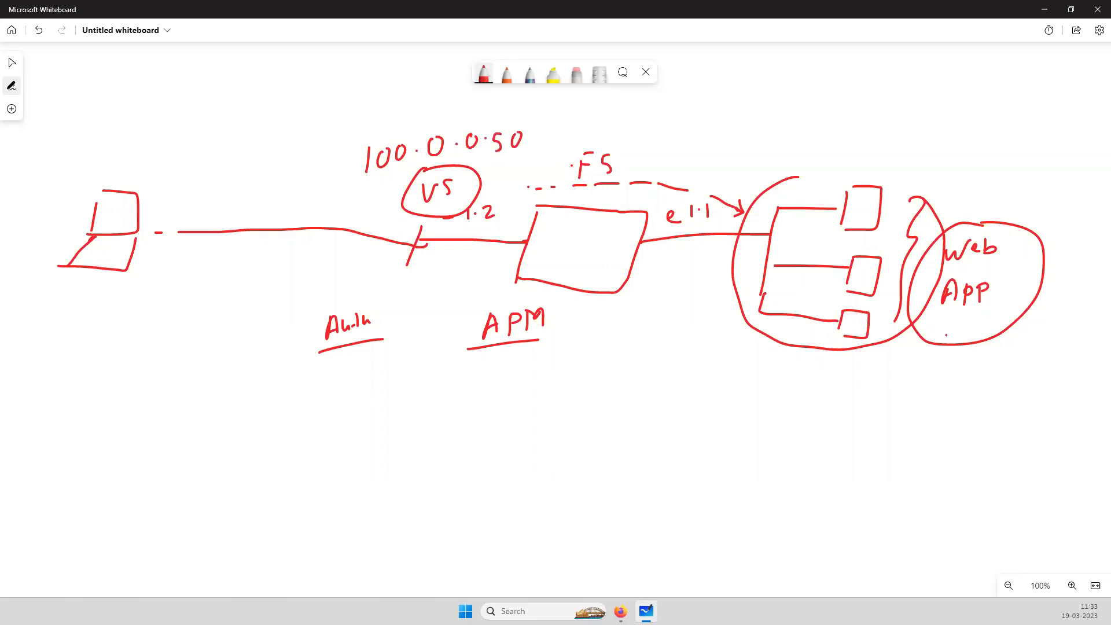
mouse_move(158, 191)
mouse_down()
mouse_move(296, 160)
mouse_move(354, 160)
mouse_move(349, 171)
mouse_up()
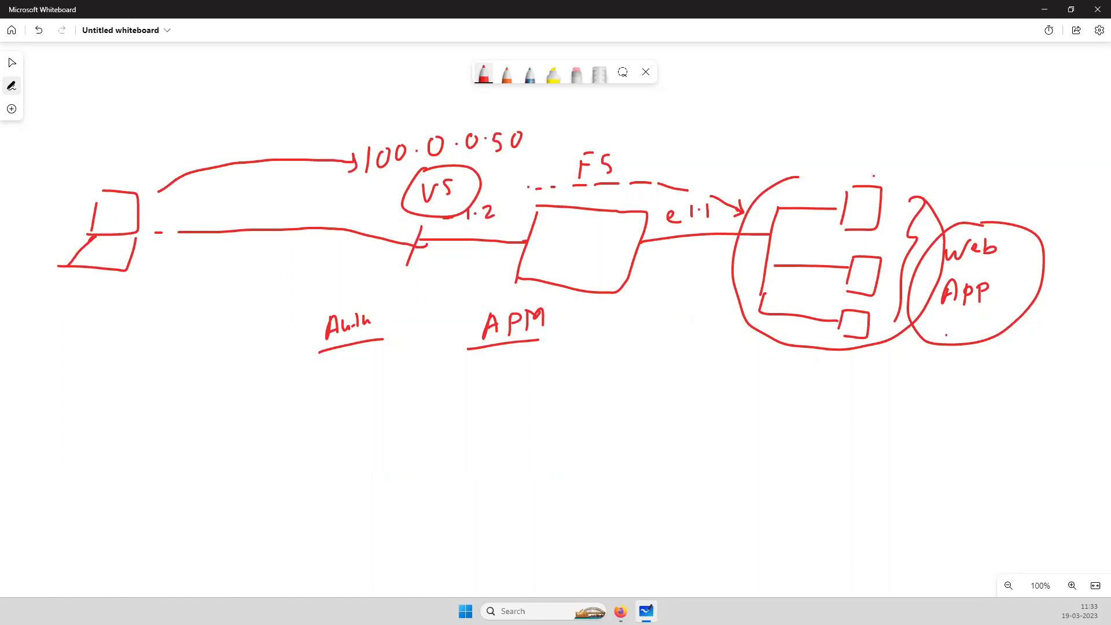
Close the circle around the servers and label the group Web pool, with pool underlined
mouse_move(801, 174)
mouse_down()
mouse_move(870, 172)
mouse_move(911, 199)
mouse_up()
drag(871, 149, 907, 160)
mouse_move(909, 146)
mouse_down()
mouse_move(930, 175)
mouse_move(943, 158)
mouse_up()
mouse_move(947, 153)
mouse_down()
mouse_move(968, 166)
mouse_move(958, 181)
mouse_up()
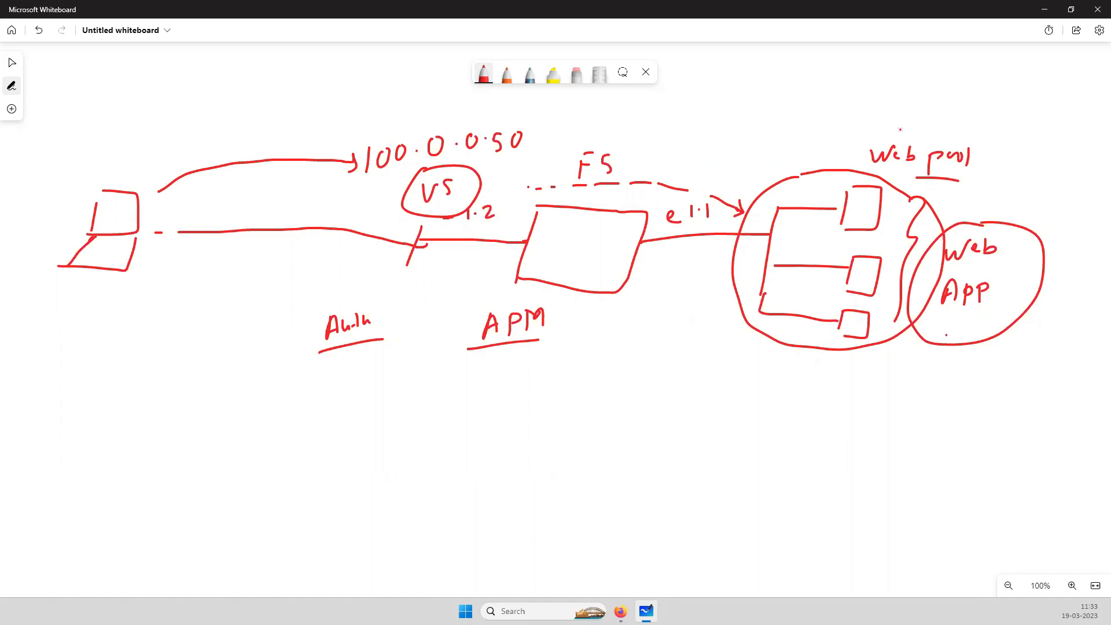
Write the server address range 192.168.2.3 – 6 above the Web pool label and underline it
mouse_move(872, 95)
mouse_down()
mouse_move(871, 115)
mouse_move(901, 115)
mouse_up()
click(906, 108)
drag(915, 95, 913, 118)
mouse_move(933, 95)
mouse_down()
mouse_move(926, 111)
mouse_move(937, 113)
mouse_move(949, 96)
mouse_move(984, 107)
mouse_move(1023, 96)
mouse_up()
click(954, 104)
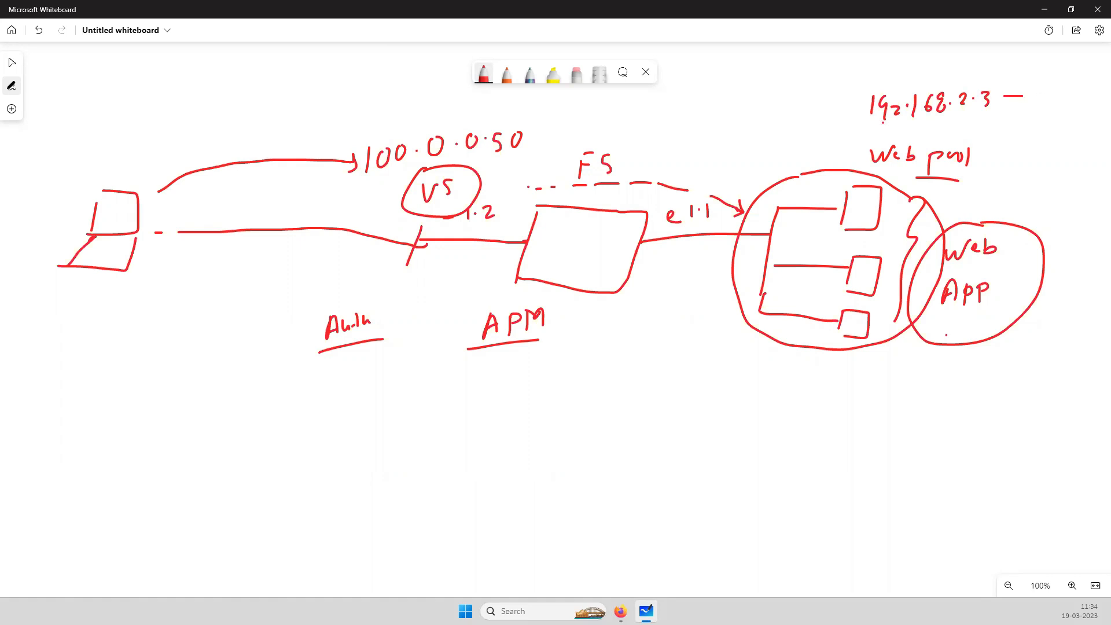
drag(1048, 86, 1041, 99)
drag(870, 130, 1005, 126)
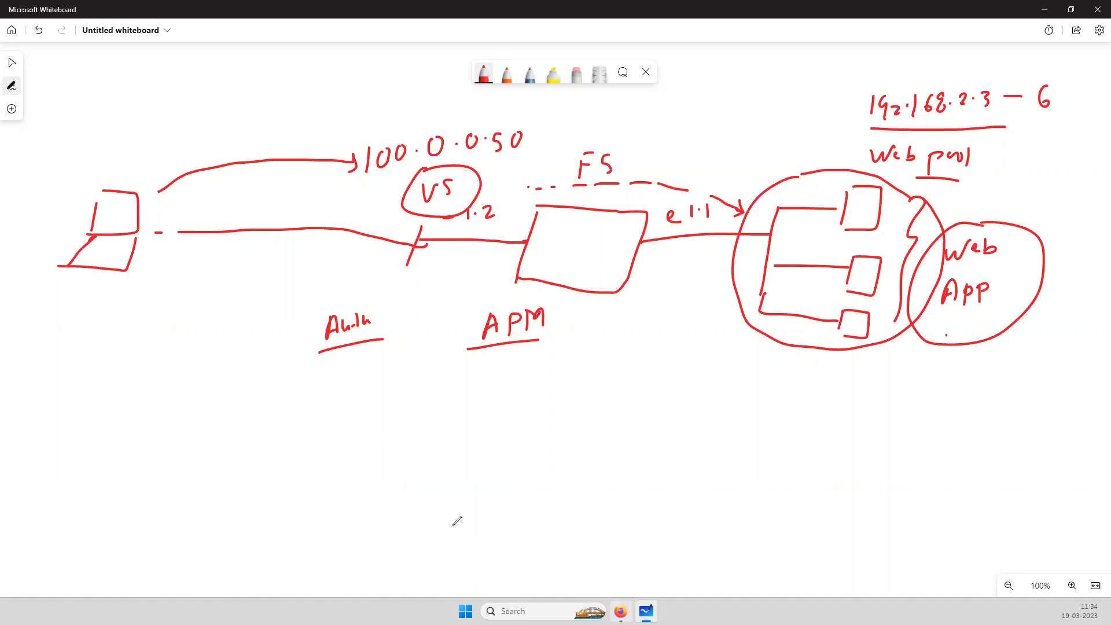
Switch to the lab topology in Firefox and annotate the Win machine's e0 interface with the address 100.0.0.10
key(alt+Tab)
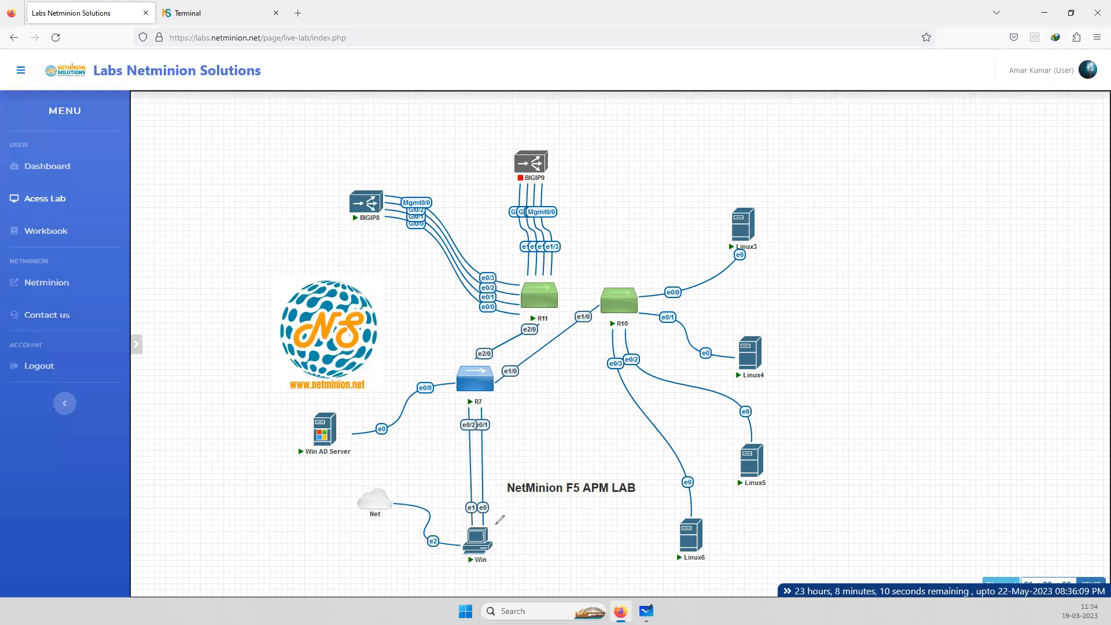
drag(517, 568, 517, 584)
mouse_move(529, 569)
mouse_down()
mouse_move(576, 557)
mouse_move(595, 569)
mouse_up()
click(549, 567)
click(568, 563)
click(588, 559)
drag(608, 554, 606, 555)
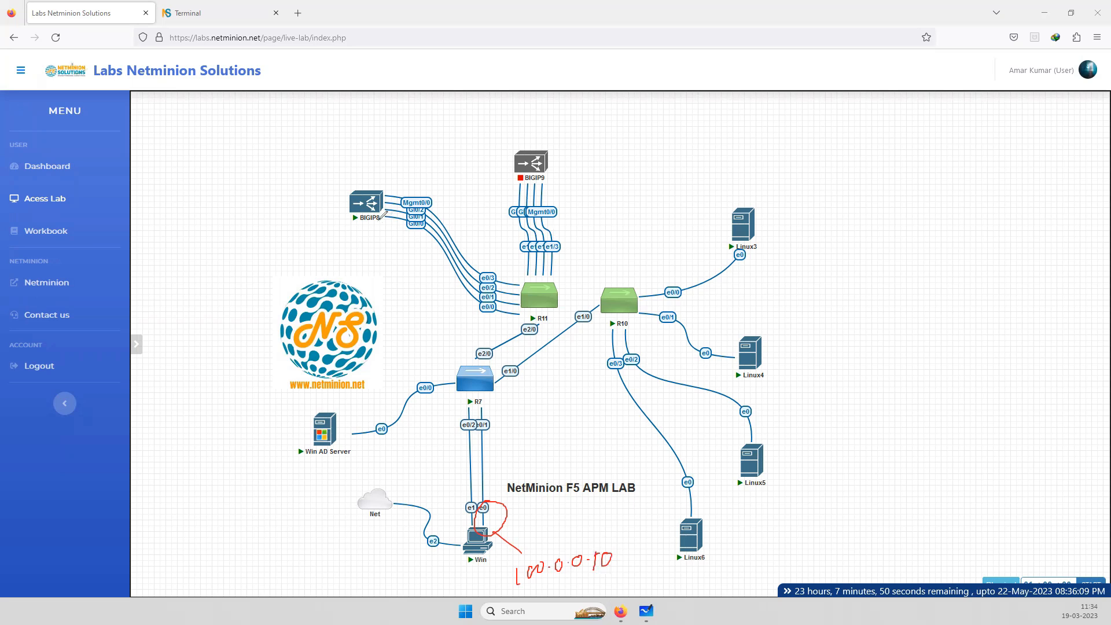
Circle BIGIP8 on the topology and trace the path from the Win machine up to it
drag(372, 175, 352, 178)
mouse_move(478, 475)
mouse_down()
mouse_move(505, 326)
mouse_move(501, 279)
mouse_move(442, 207)
mouse_up()
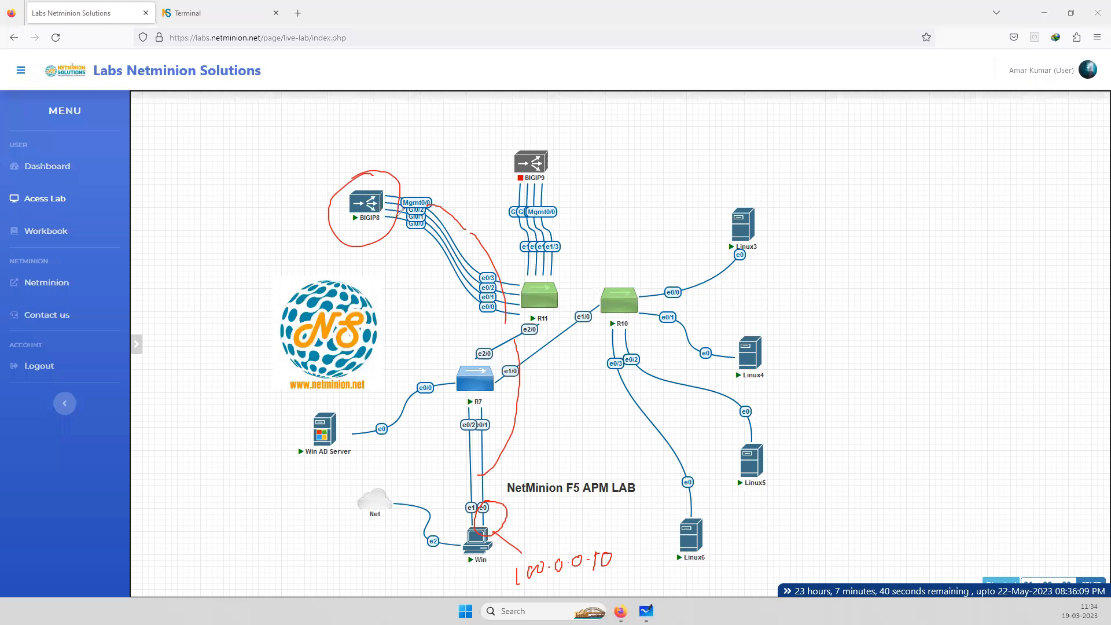
Encircle the four Linux servers on the topology and label them with an underlined pool note
mouse_move(761, 189)
mouse_down()
mouse_move(672, 330)
mouse_move(651, 418)
mouse_up()
mouse_move(656, 555)
mouse_down()
mouse_move(859, 463)
mouse_move(846, 294)
mouse_up()
drag(805, 170, 754, 174)
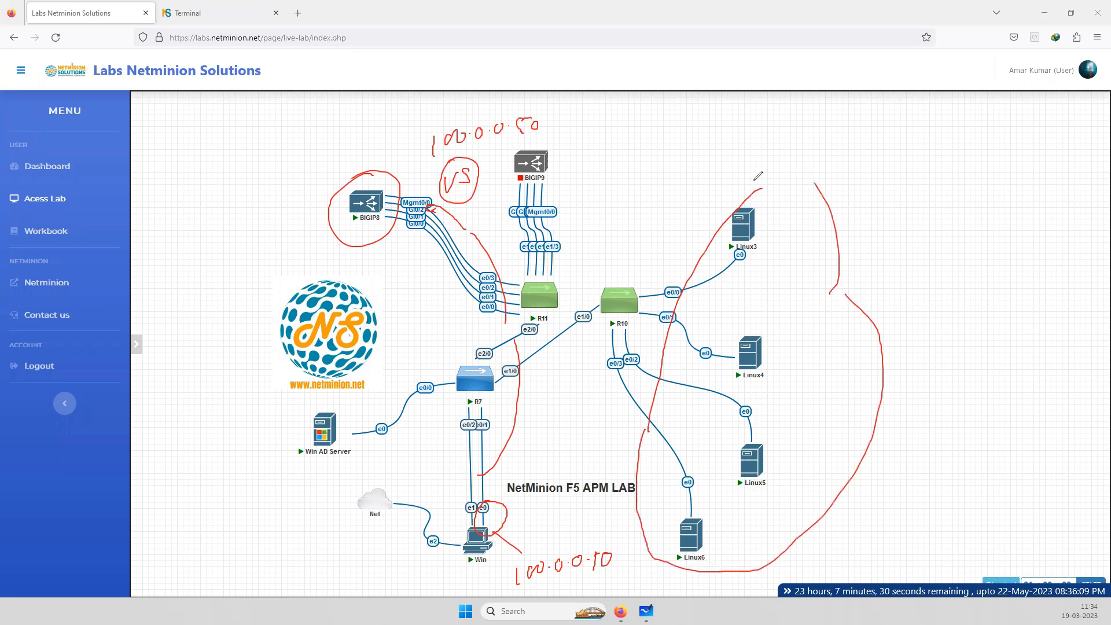
mouse_move(909, 333)
mouse_down()
mouse_move(904, 375)
mouse_move(950, 326)
mouse_move(953, 351)
mouse_up()
drag(913, 366, 964, 353)
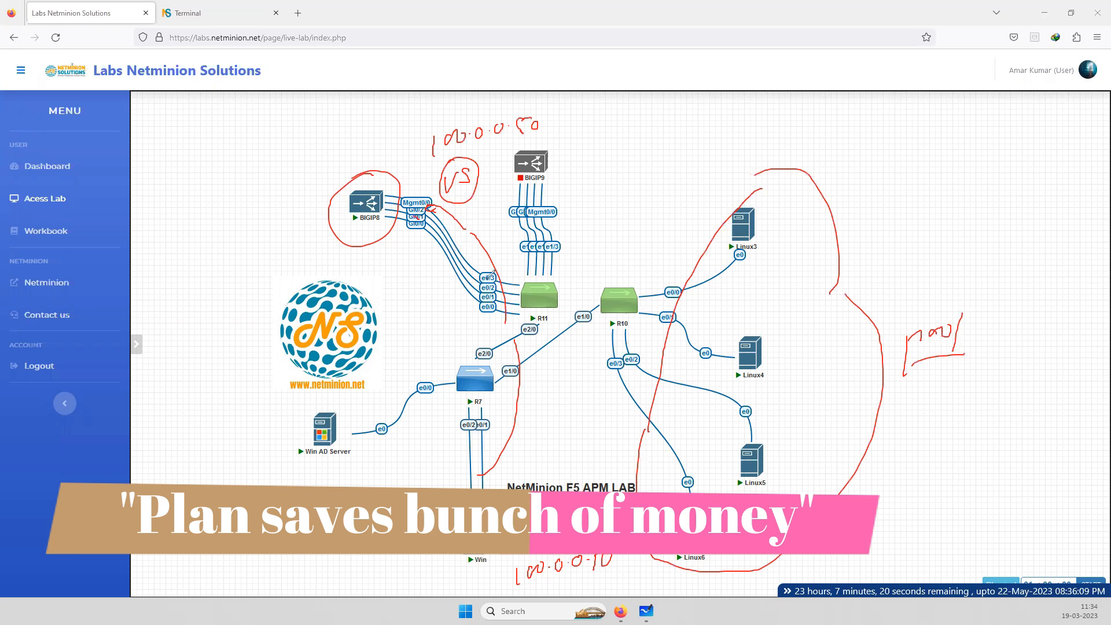
Trace the traffic path from BIGIP8 through R11, R7 and R10 to the Linux servers, and handwrite a note below BIGIP8
mouse_move(532, 303)
mouse_down()
mouse_move(504, 374)
mouse_move(624, 321)
mouse_move(641, 327)
mouse_up()
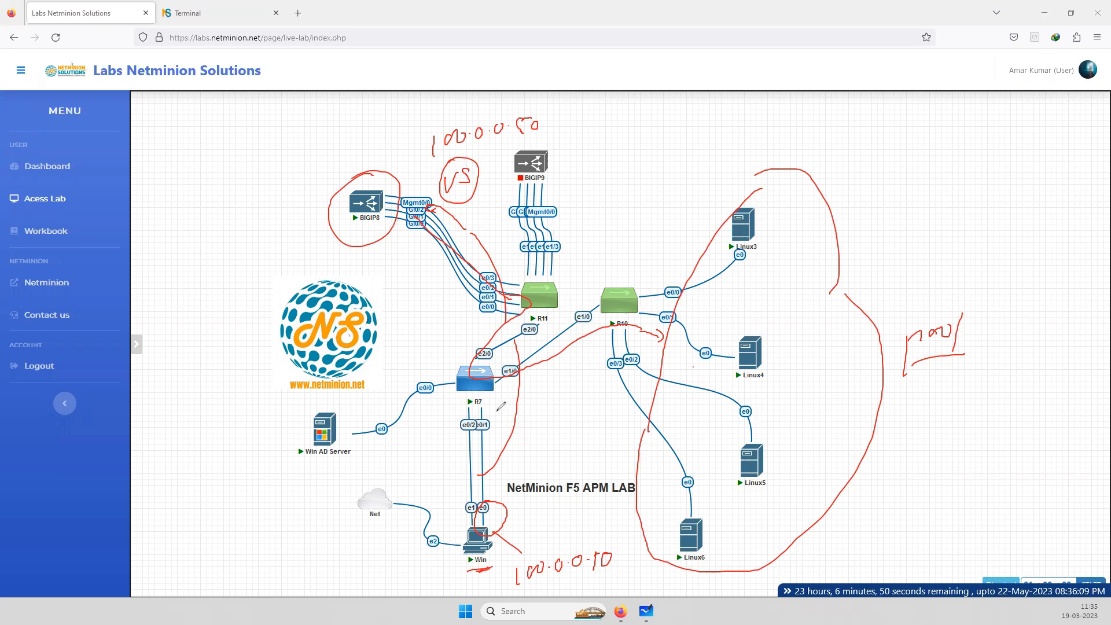
mouse_move(360, 262)
mouse_down()
mouse_move(357, 283)
mouse_move(365, 278)
mouse_up()
drag(356, 273, 390, 259)
drag(385, 260, 386, 274)
mouse_move(394, 258)
mouse_down()
mouse_move(401, 266)
mouse_move(365, 301)
mouse_move(407, 288)
mouse_up()
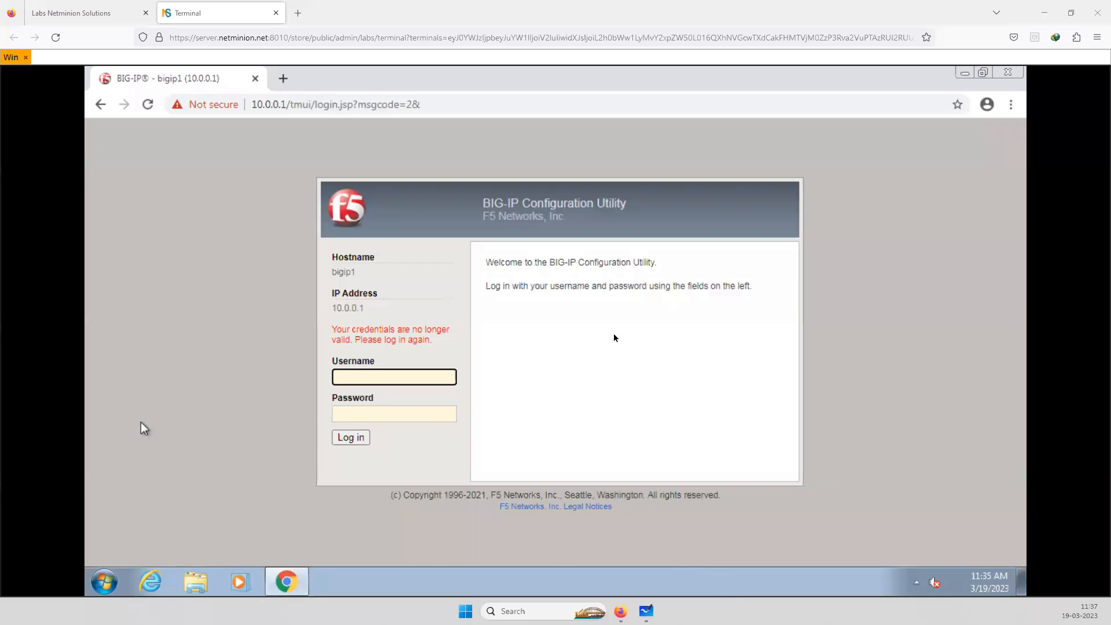
Log in to the BIG-IP Configuration Utility with the username admin and the account password
click(412, 373)
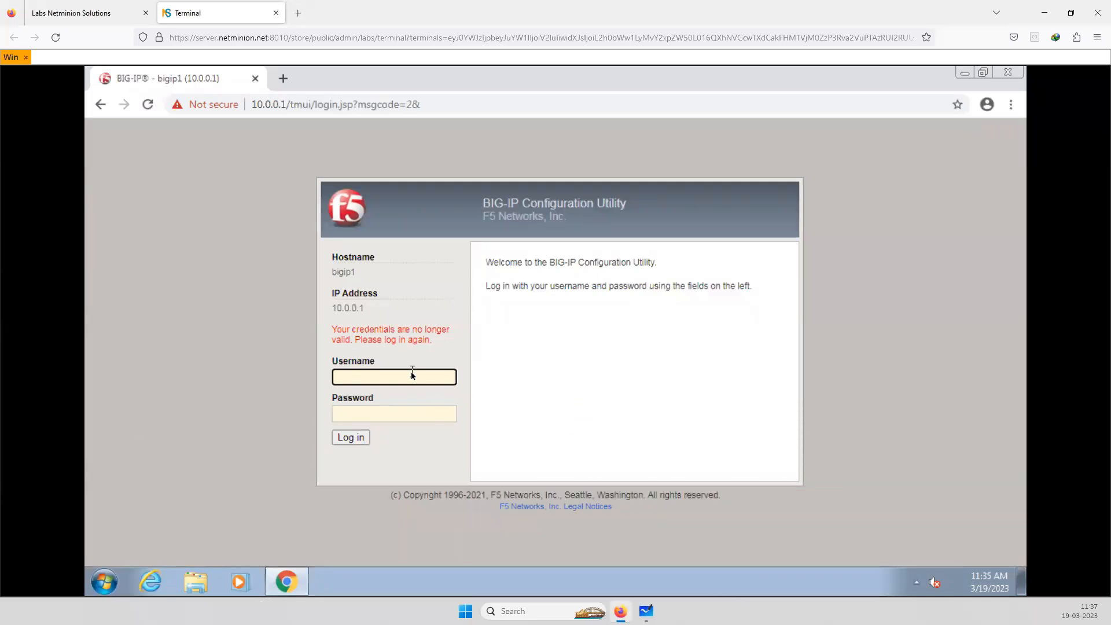
text(admin)
key(Tab)
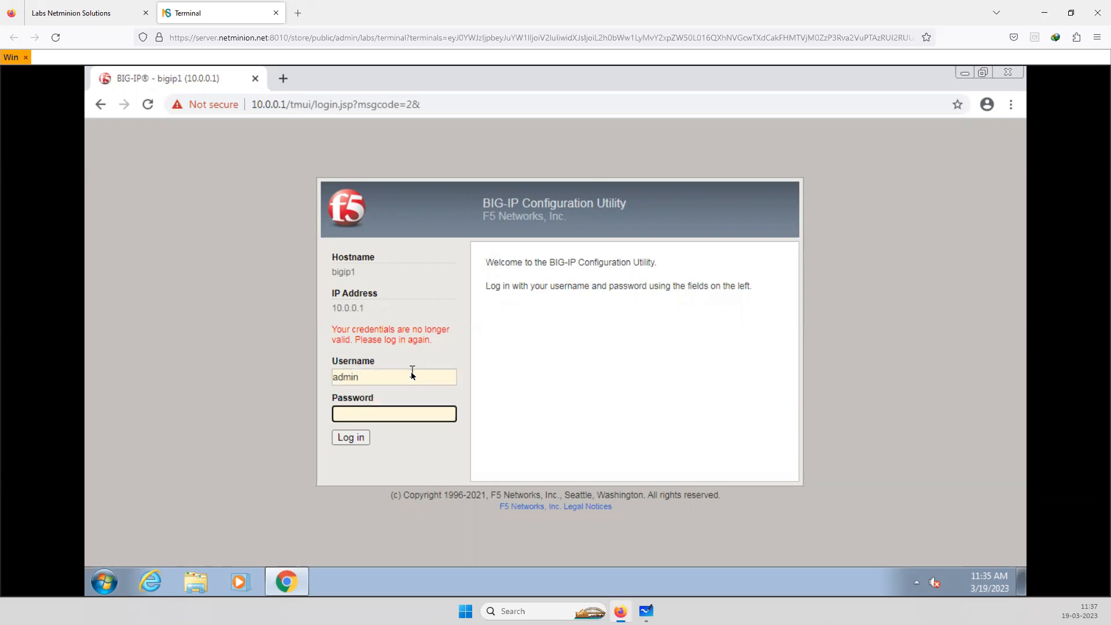
text(•••••••••••••)
click(358, 438)
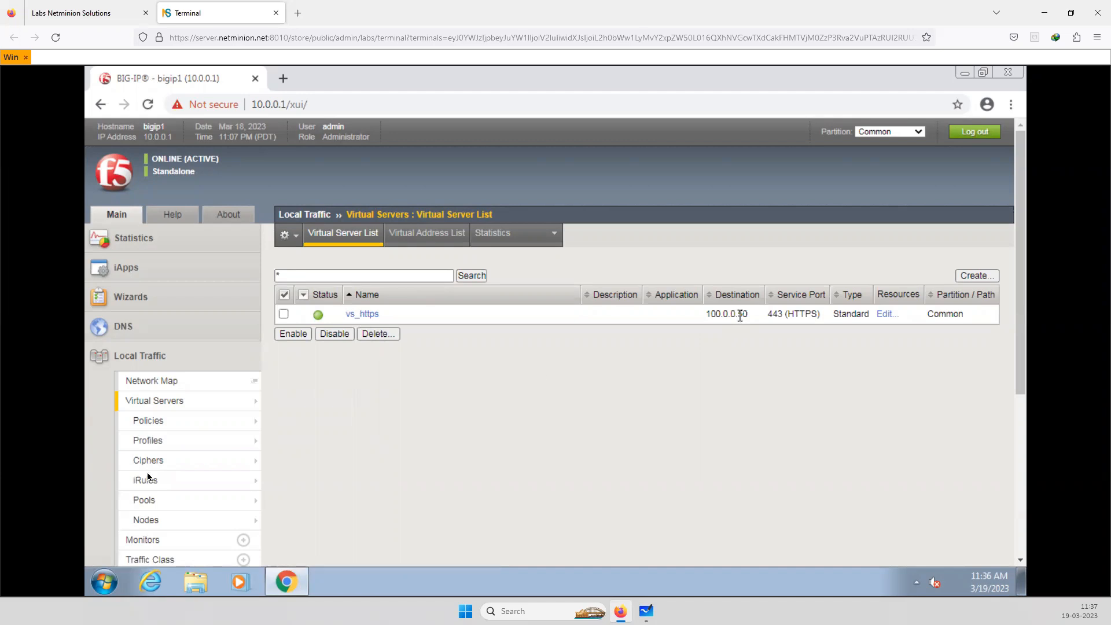
Open the pool_www pool from the Local Traffic pools and review its properties and health monitors
click(292, 500)
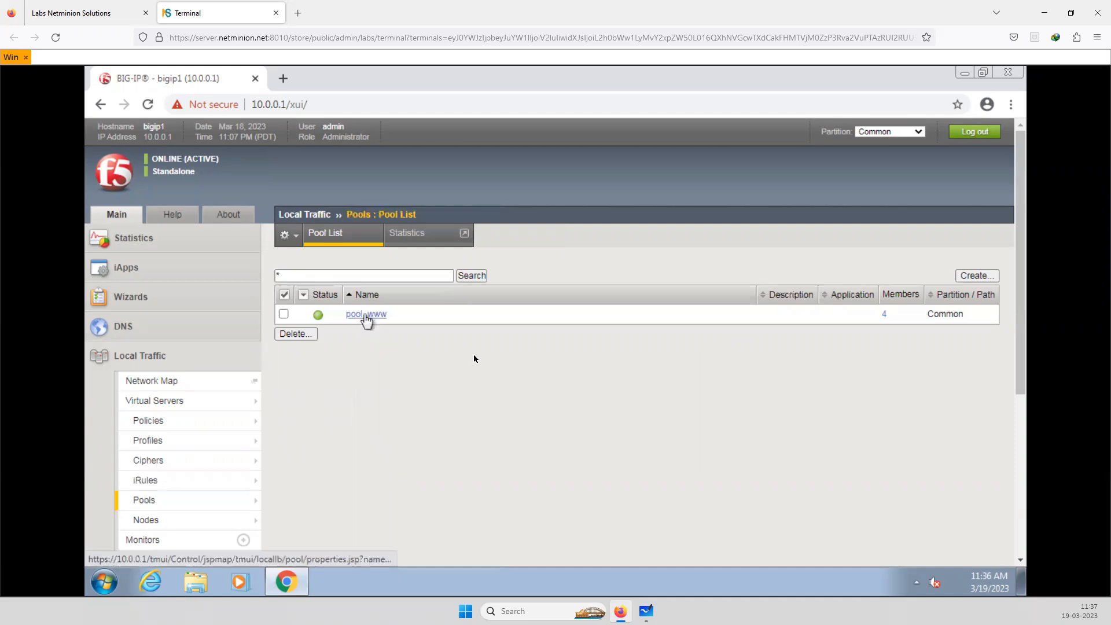
click(366, 314)
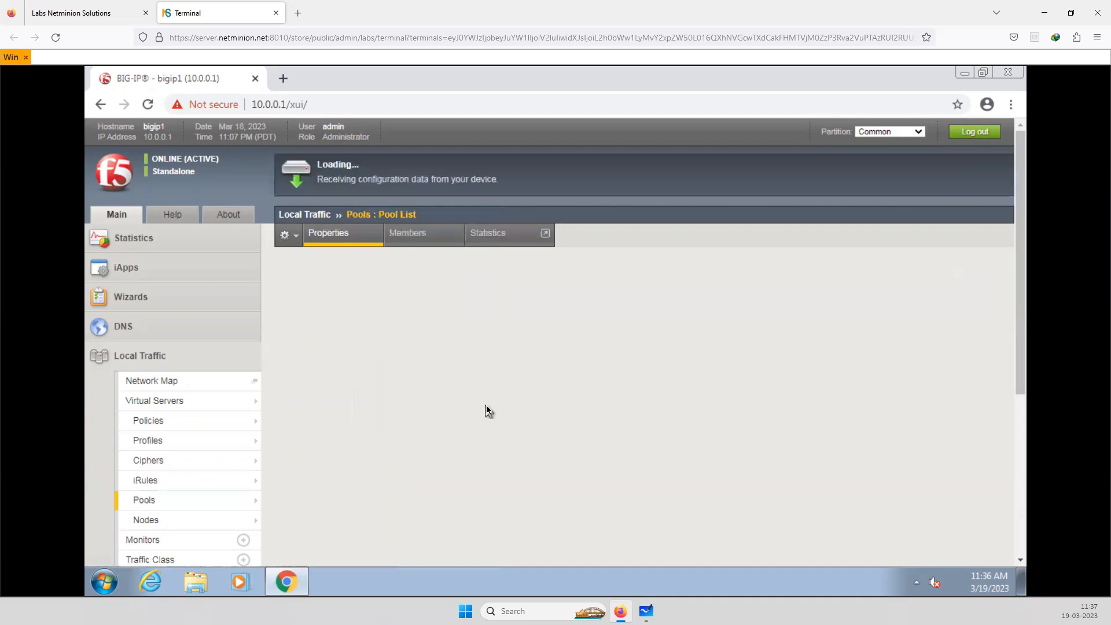
scroll(486, 405, down, 3)
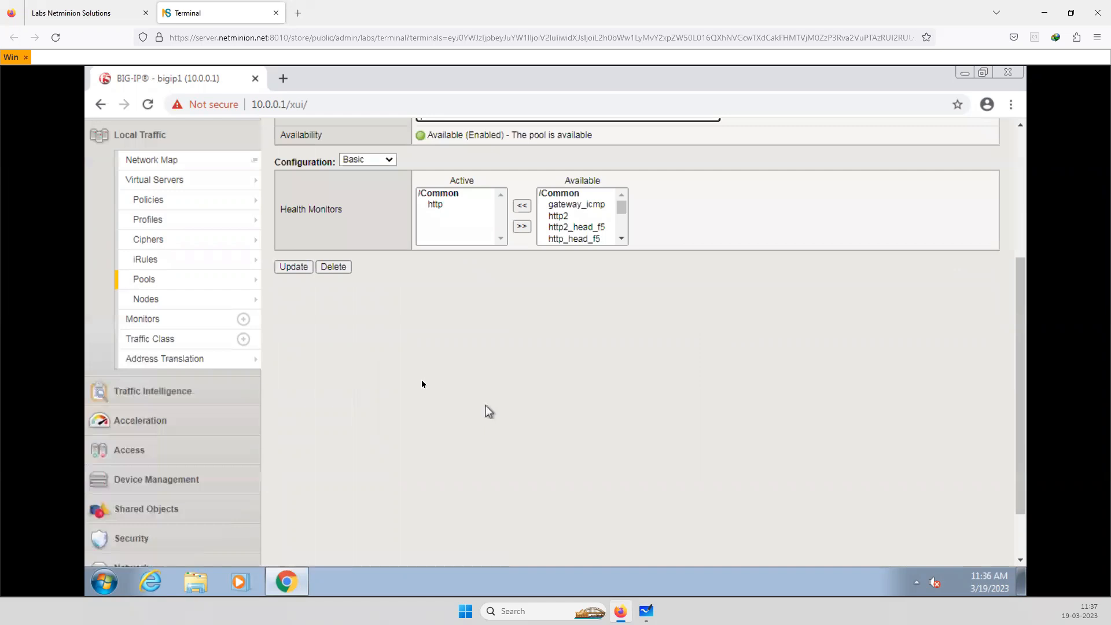
scroll(409, 244, up, 3)
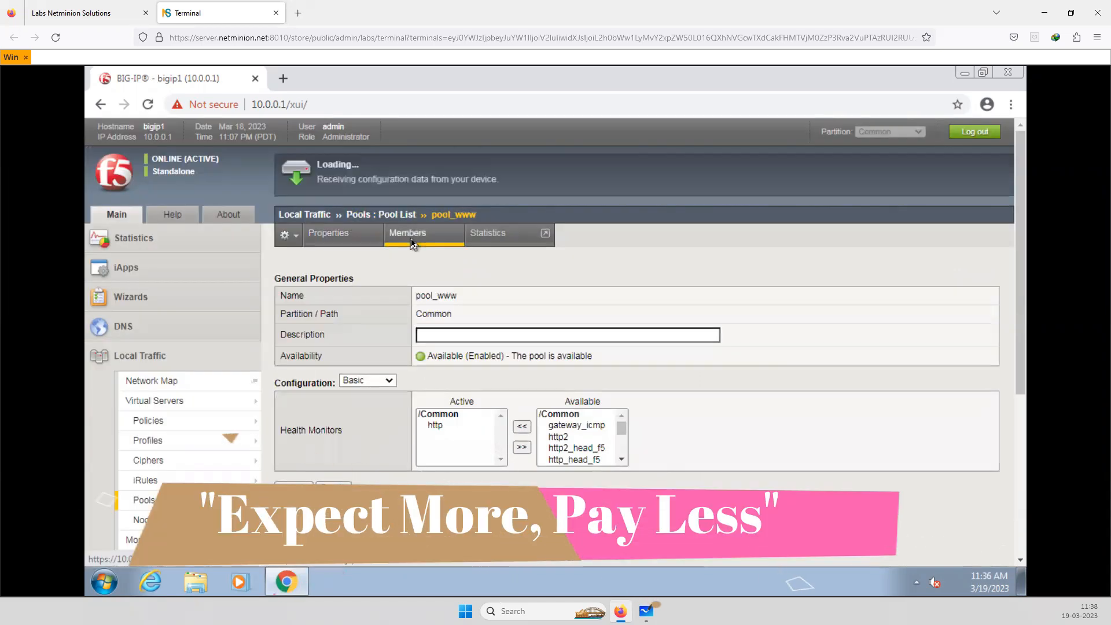
Open the members of pool_www and compare their addresses with the web pool range sketched in Microsoft Whiteboard
click(412, 243)
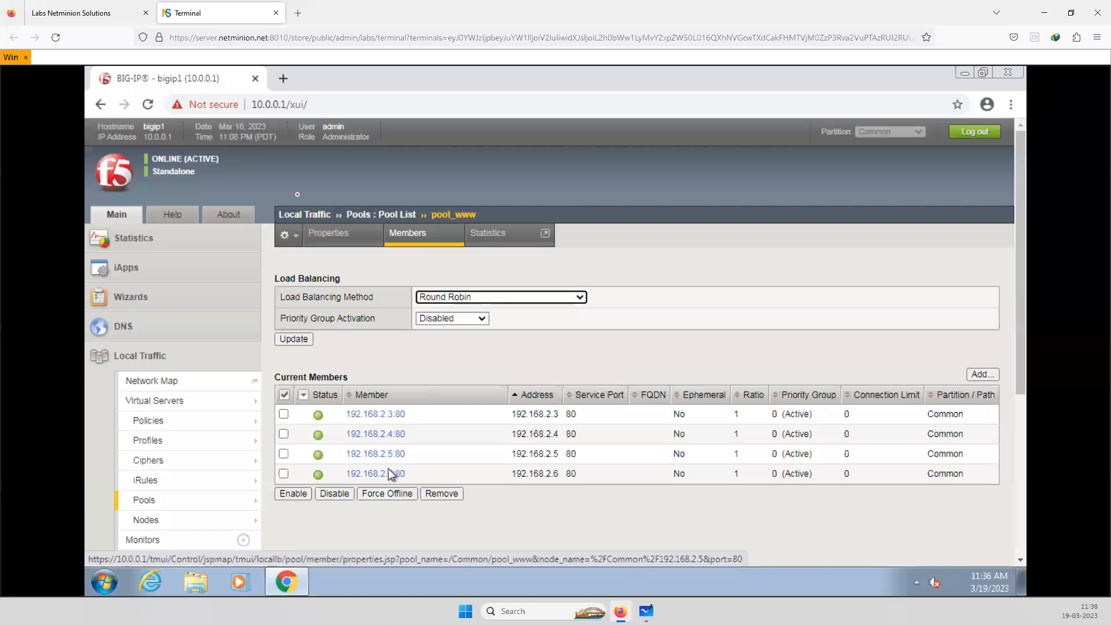
key(alt+Tab)
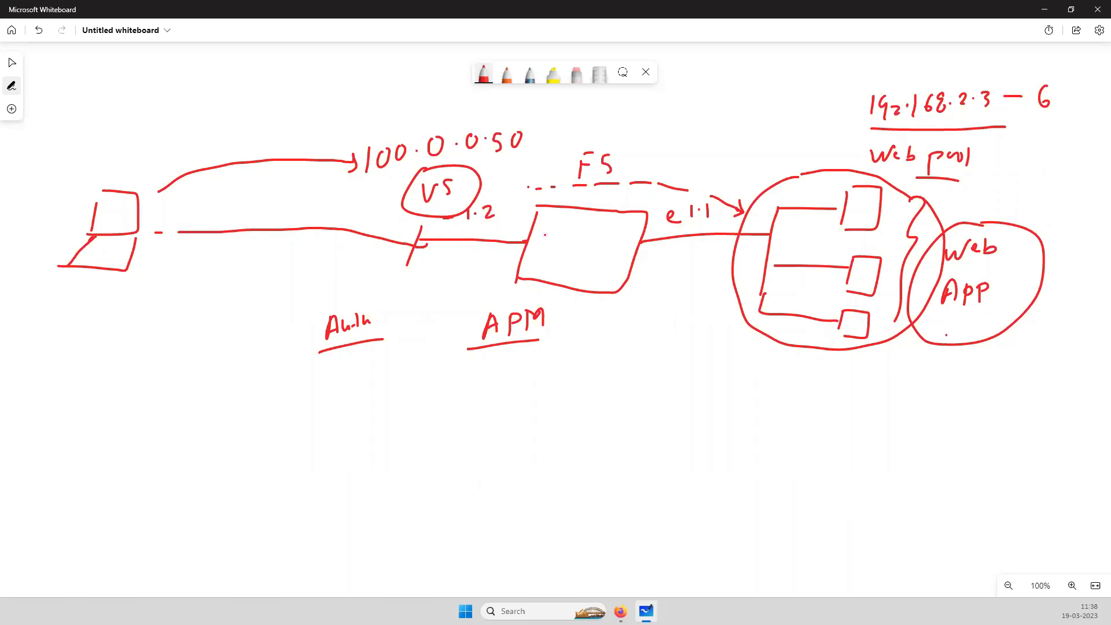
click(1045, 10)
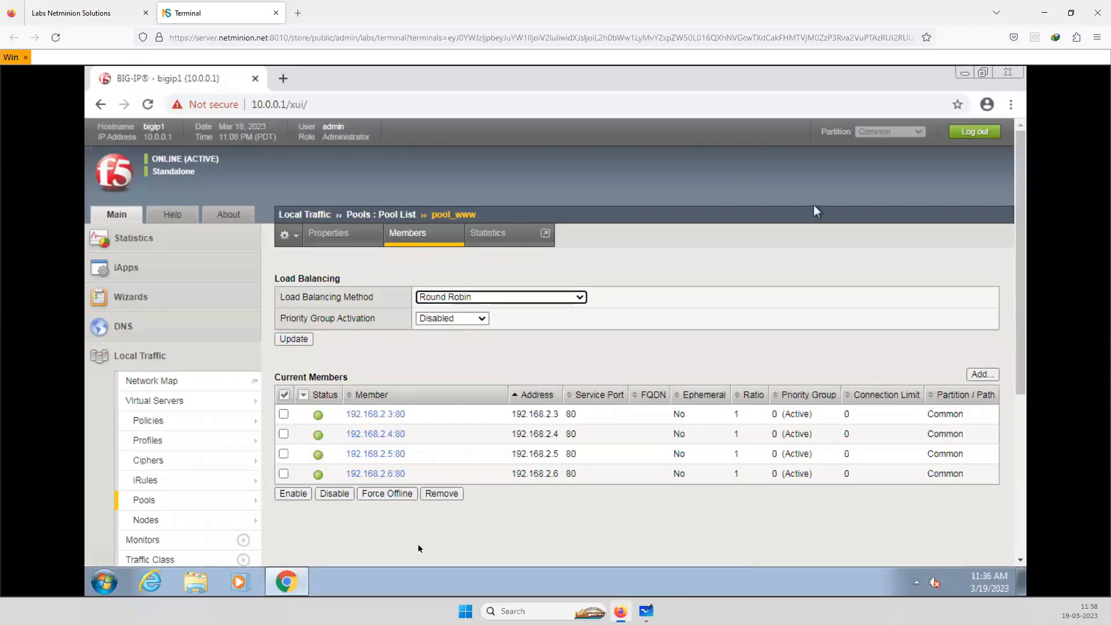
Open a new browser tab on the lab's Windows desktop and reconnect the dropped remote session
click(289, 85)
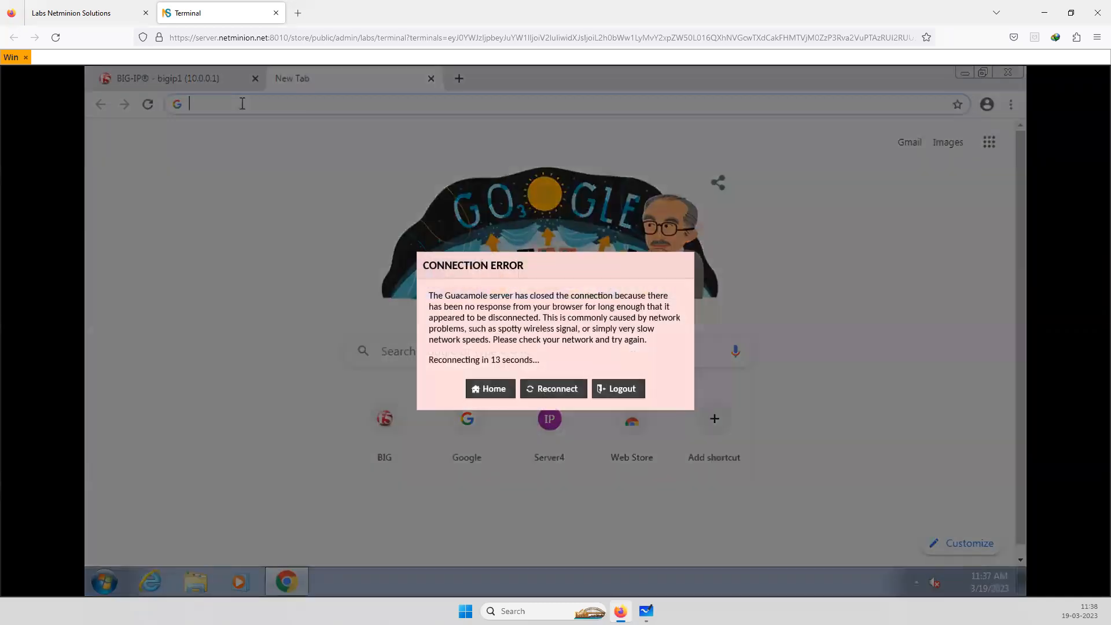
click(547, 393)
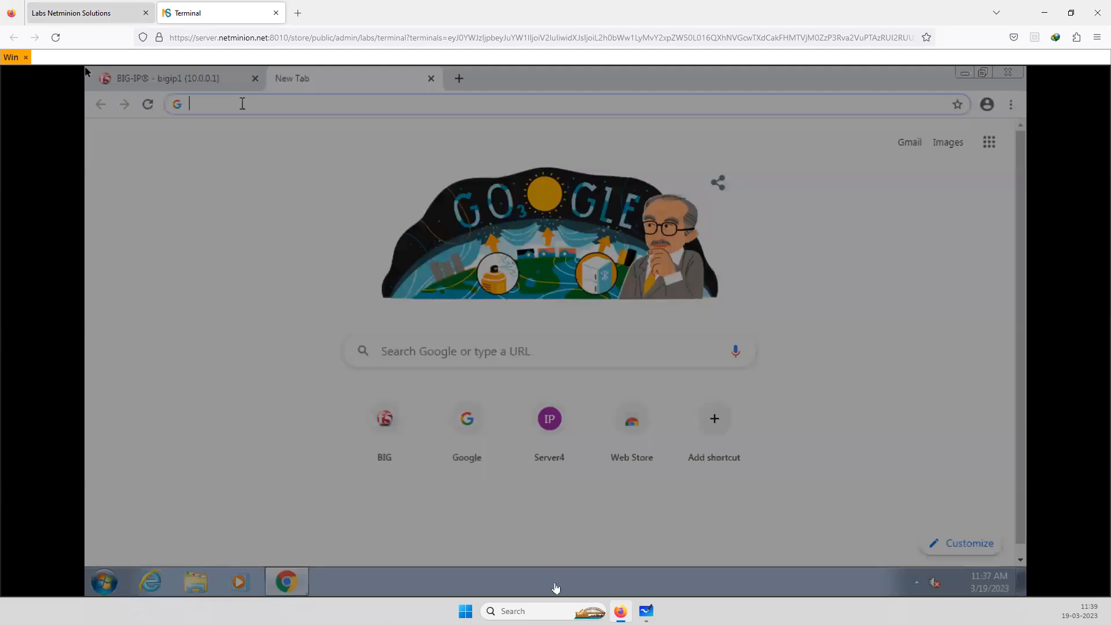
click(86, 13)
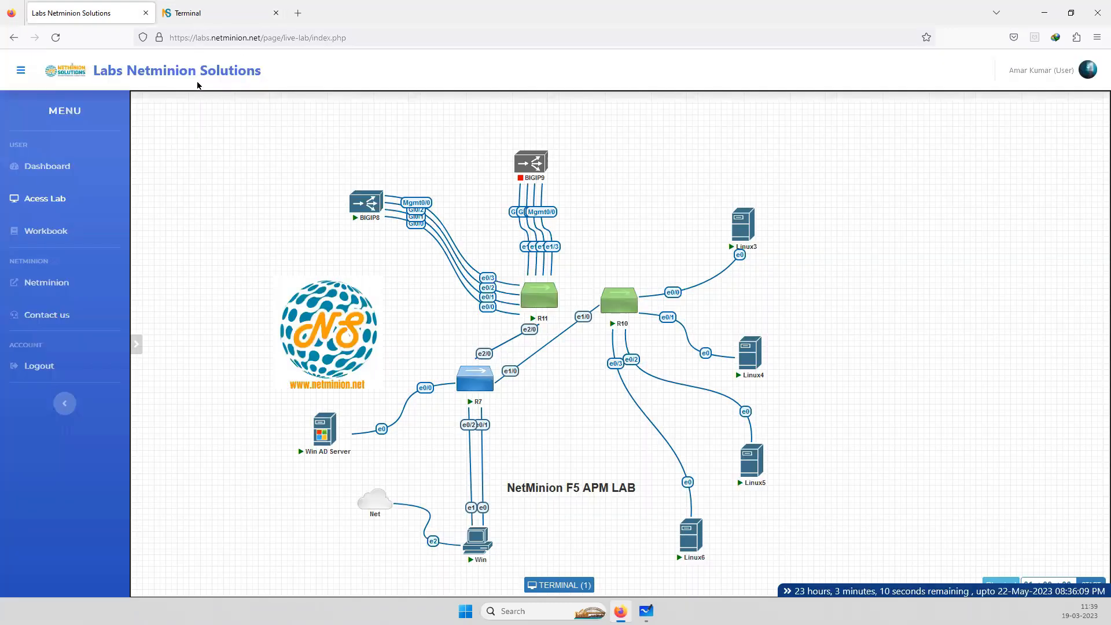
click(216, 13)
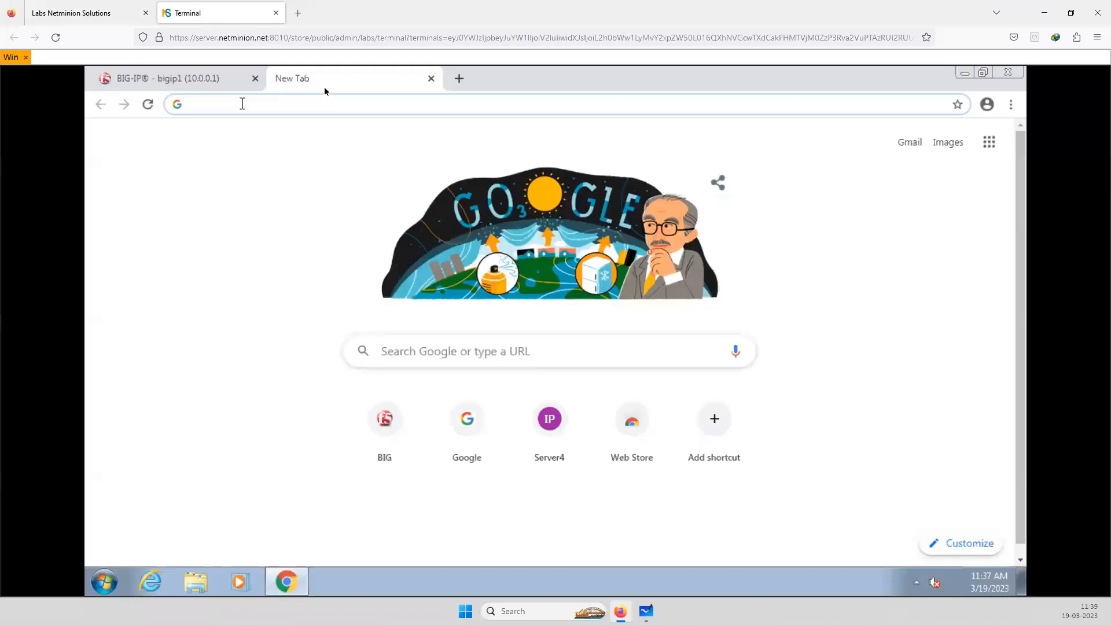
Load the BIG-IP page in the new tab, and open the Local Traffic virtual server list in the original session
click(385, 423)
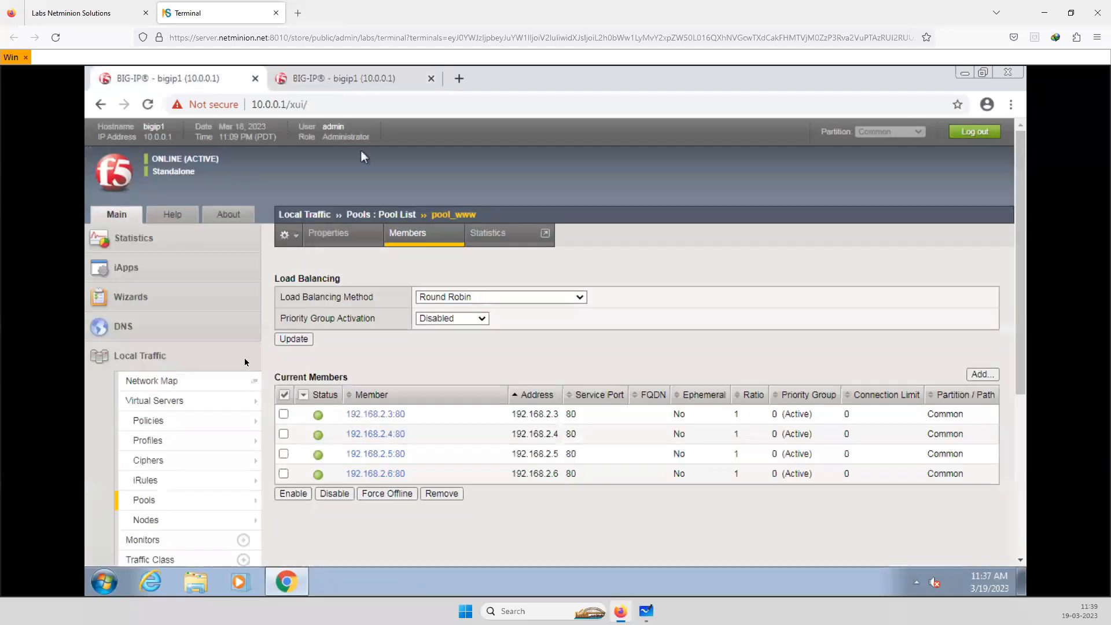
mouse_move(173, 441)
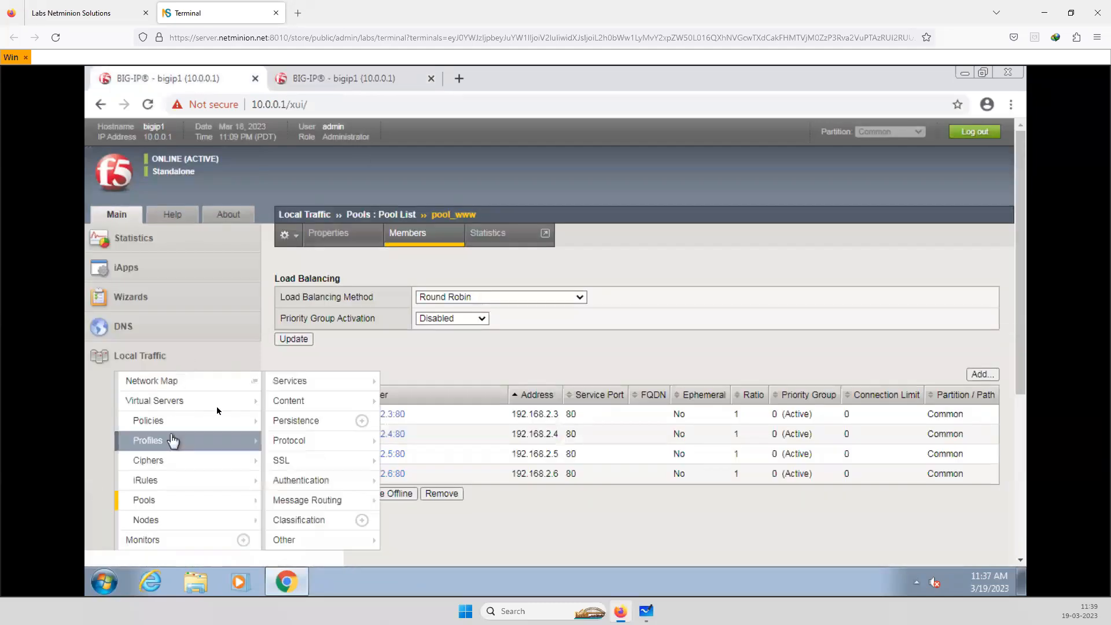
click(186, 401)
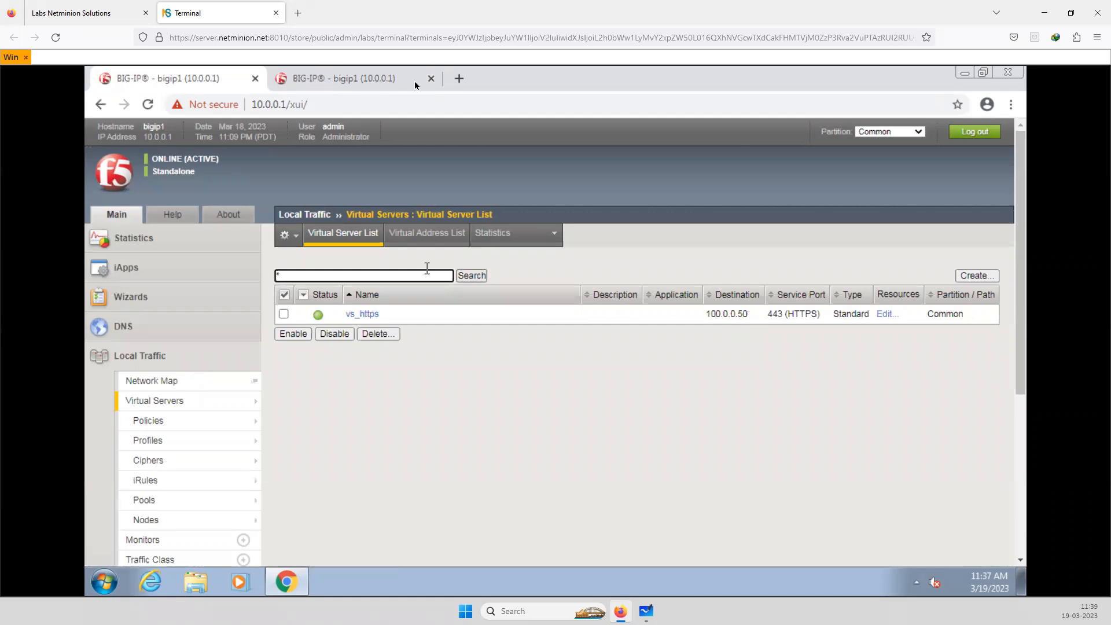
click(459, 78)
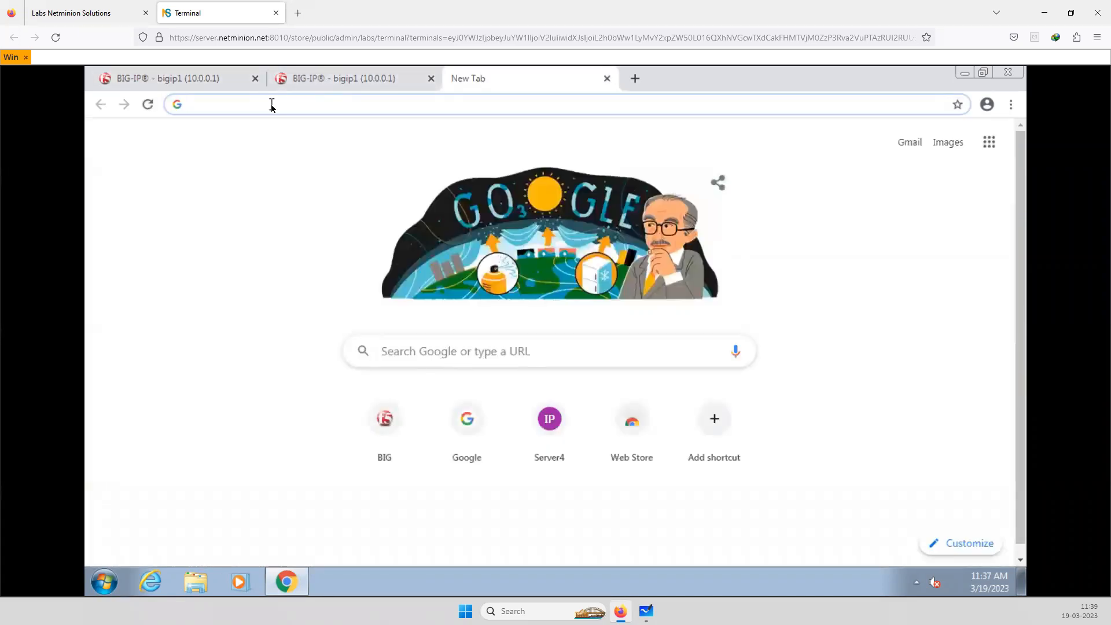
text(htt)
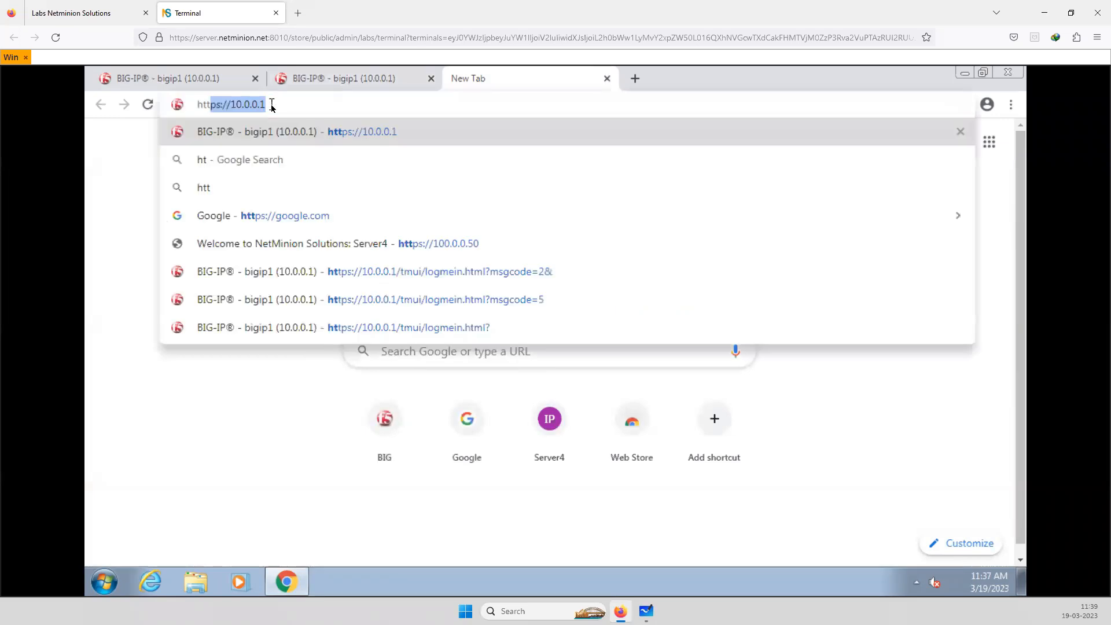
text(ps://10.0.0.1)
key(Right)
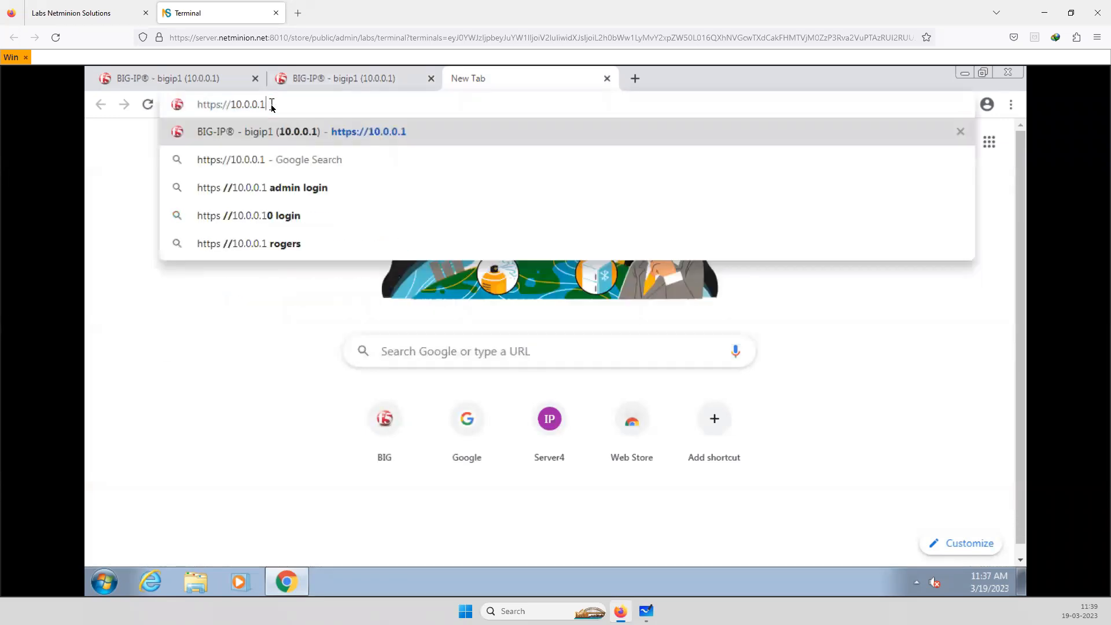
key(BackSpace)
key(BackSpace)
key(BackSpace)
key(BackSpace)
key(BackSpace)
key(BackSpace)
key(BackSpace)
key(BackSpace)
key(BackSpace)
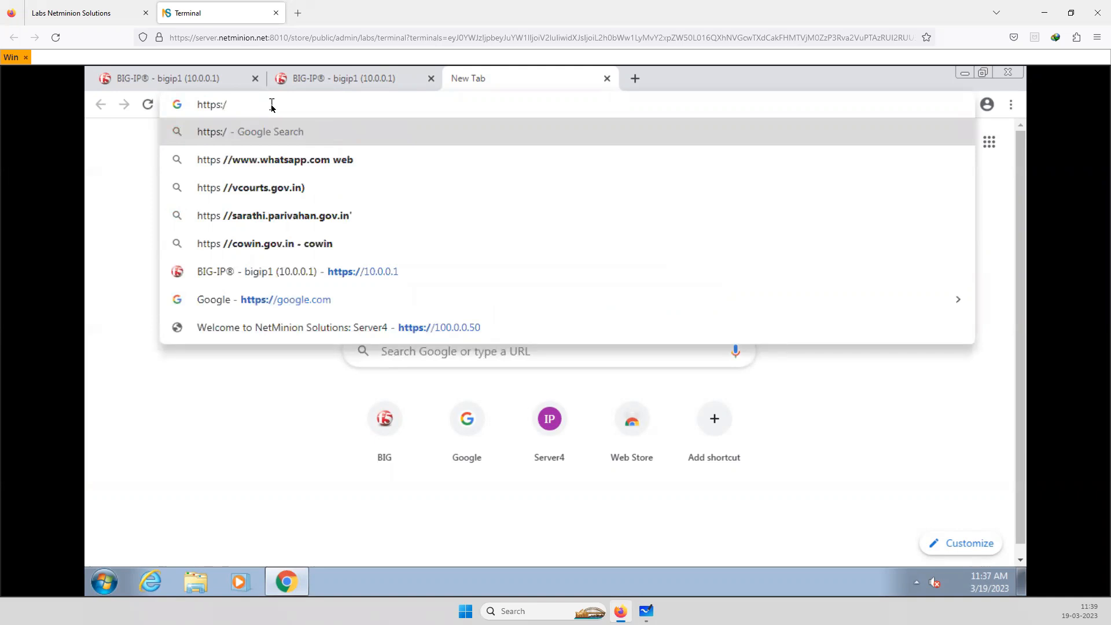
text(100.)
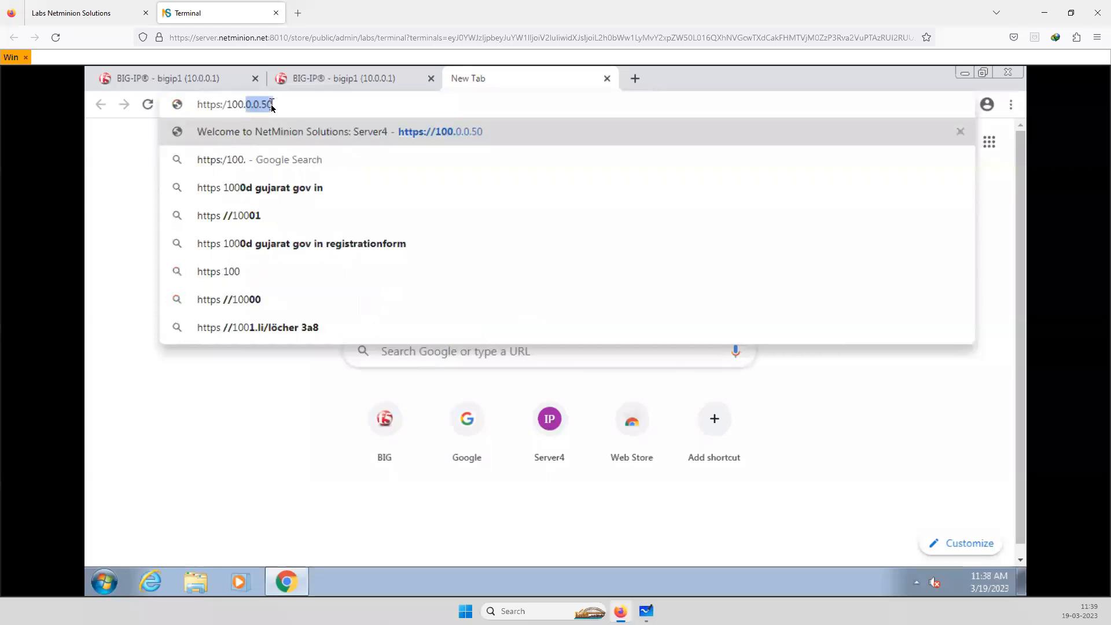
text(0.0.)
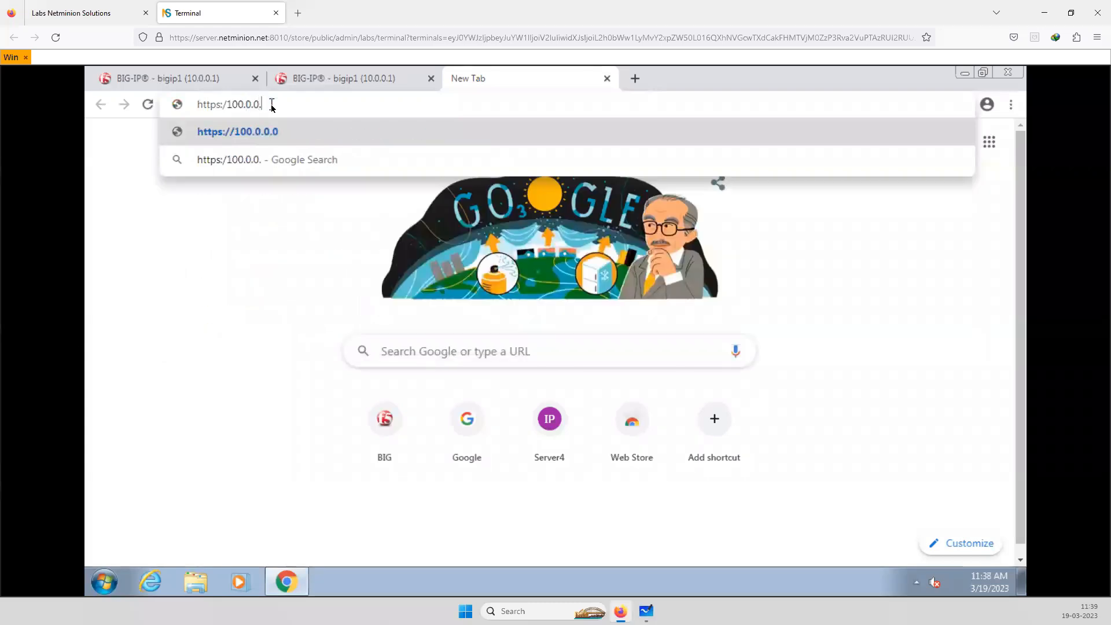
text(50)
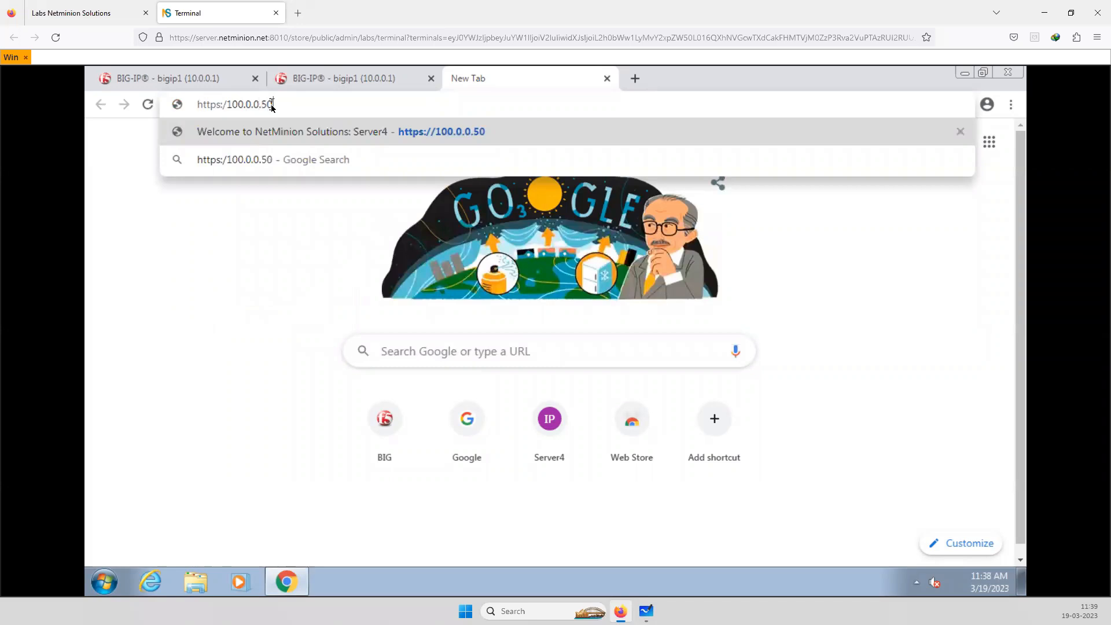
key(Return)
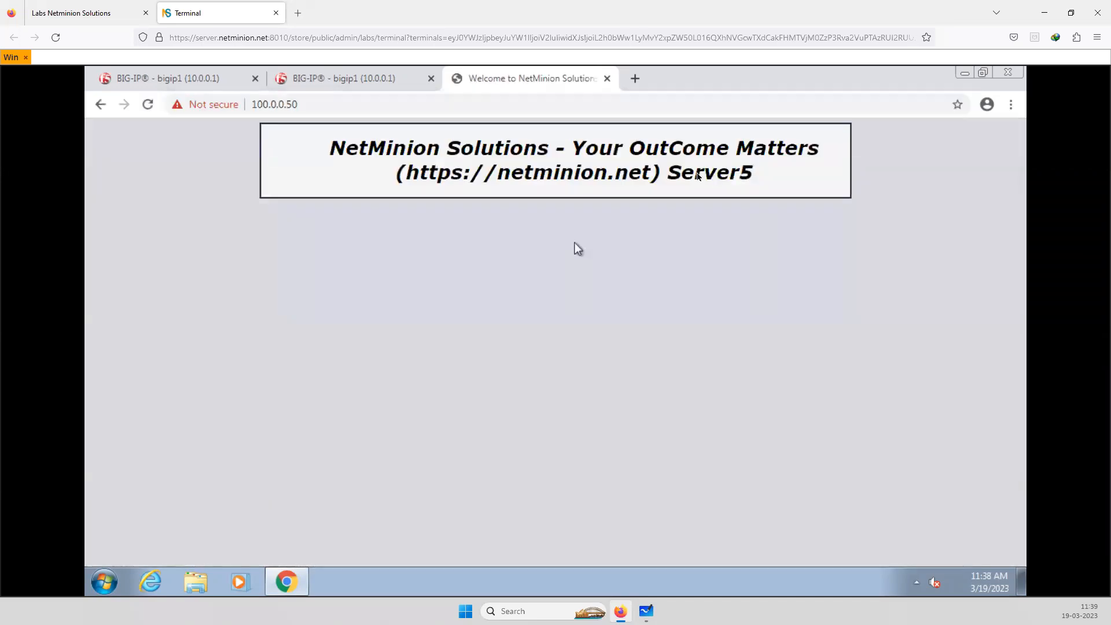
Reload the 100.0.0.50 page several times to check which pool server answers each request
click(148, 108)
key(alt+Tab)
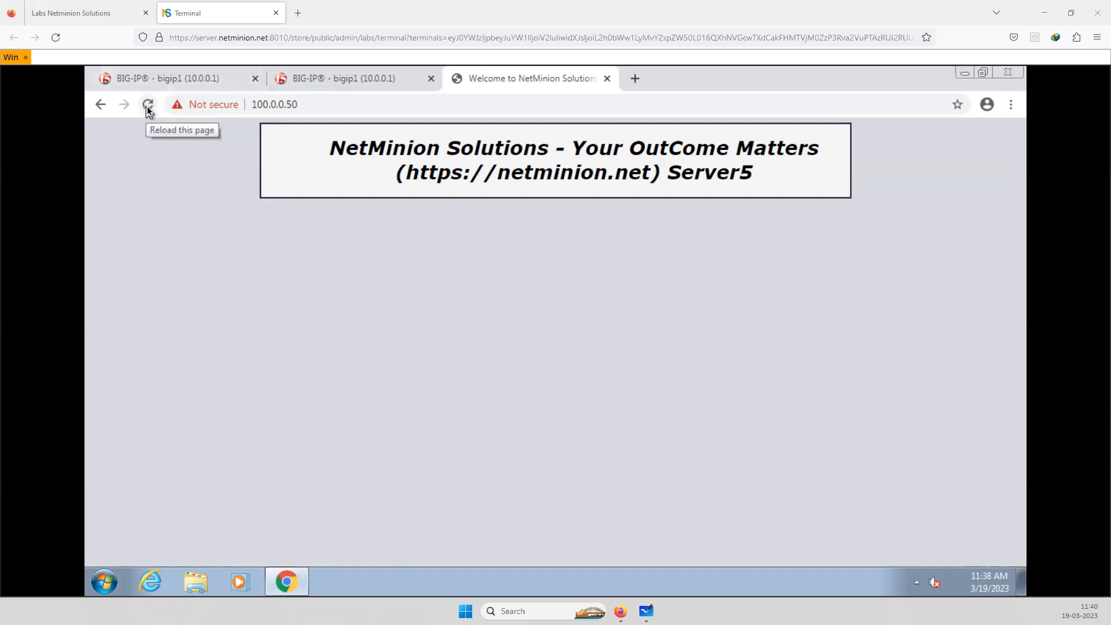
click(147, 108)
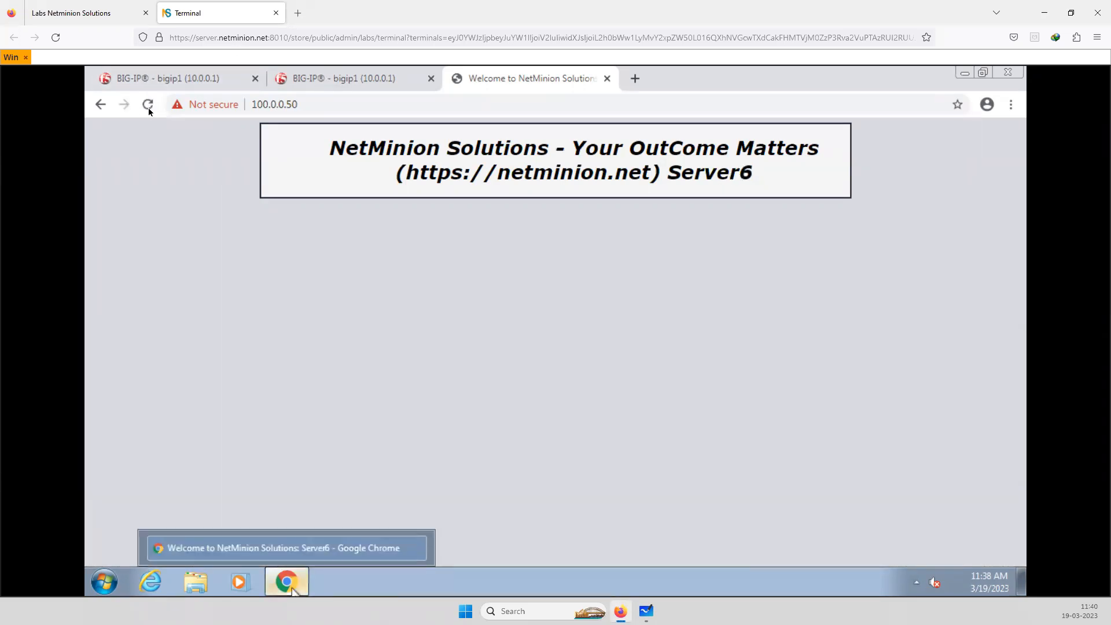
click(148, 107)
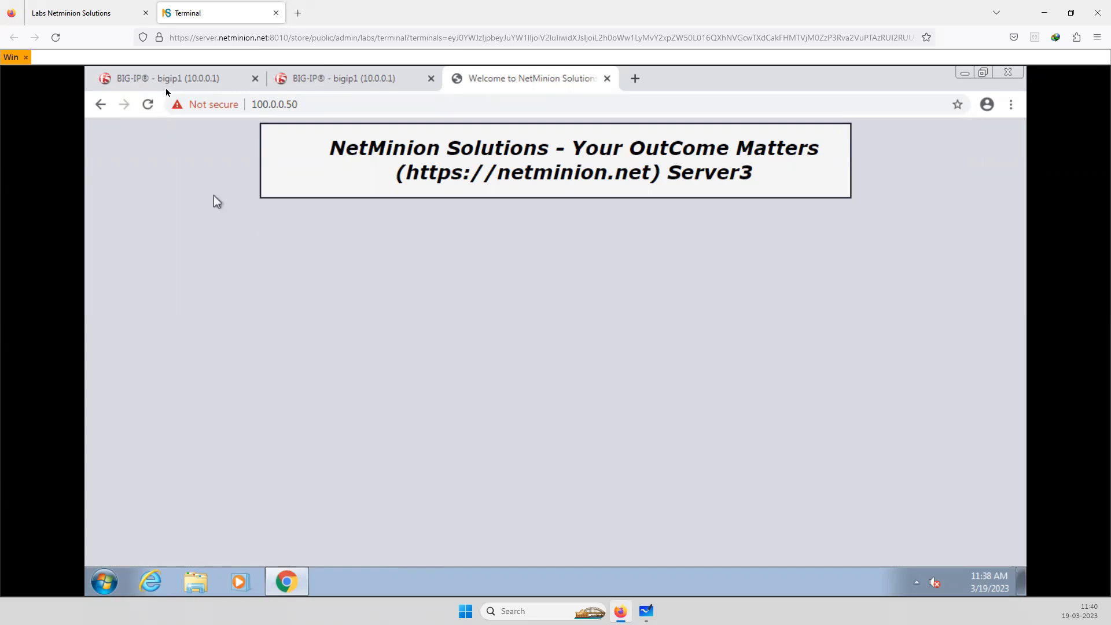
Return to the BIG-IP session and review the module provisioning, including Local Traffic (LTM) and Access Policy (APM)
click(179, 83)
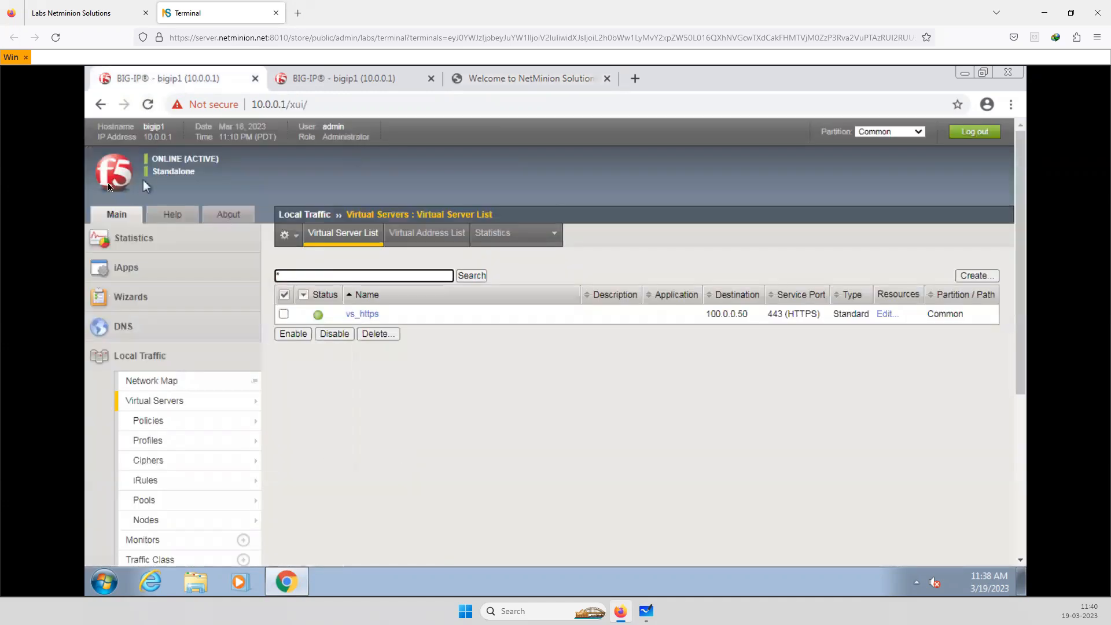
click(116, 183)
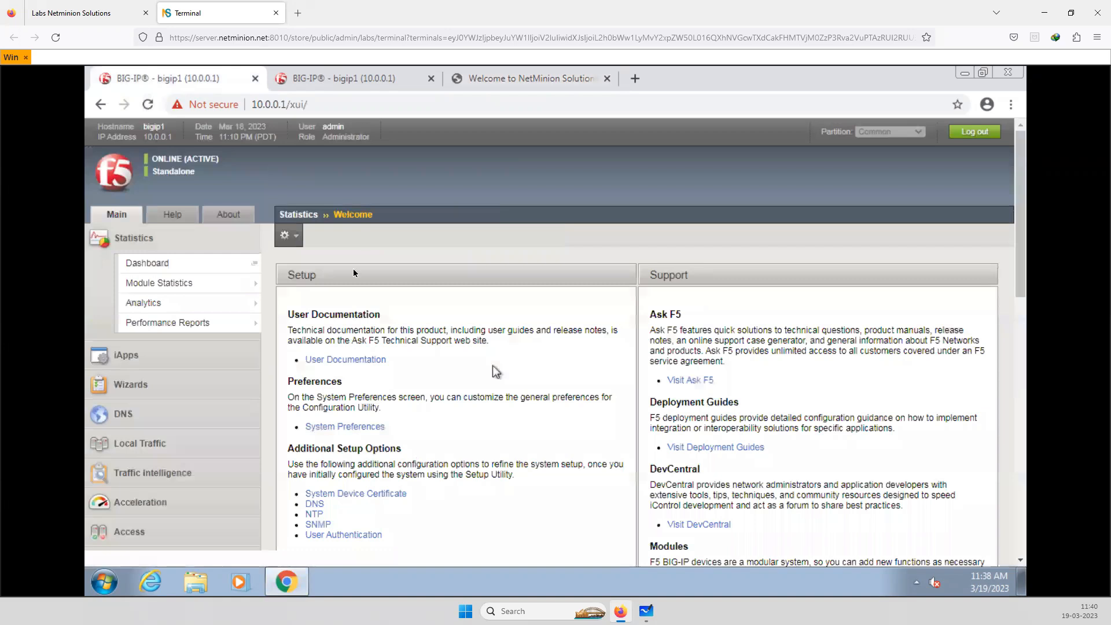
scroll(362, 238, down, 8)
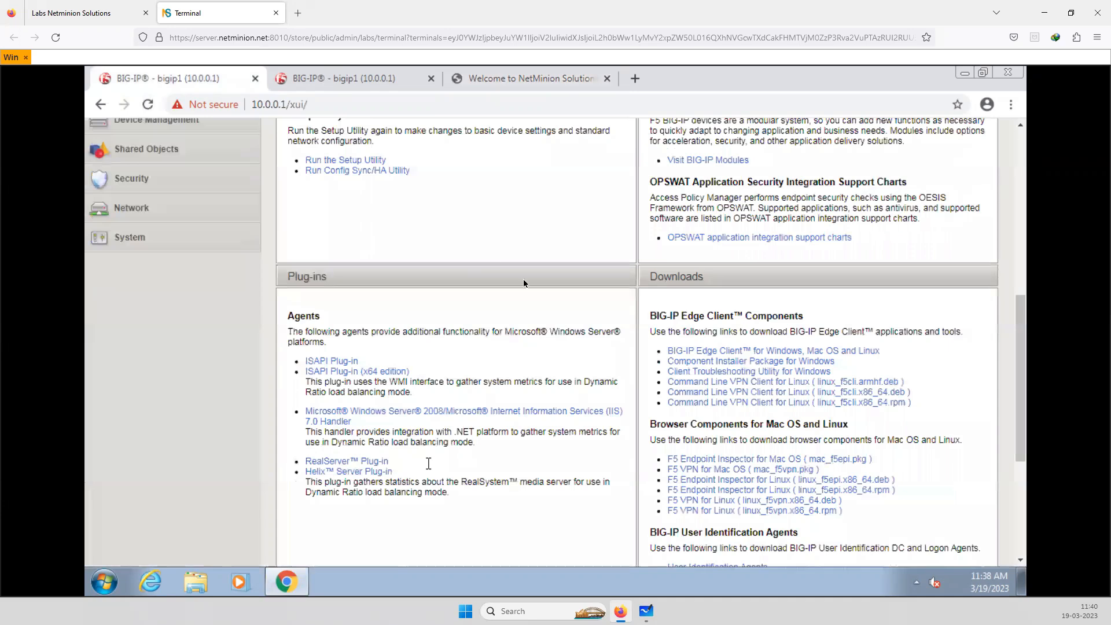
scroll(360, 237, up, 1)
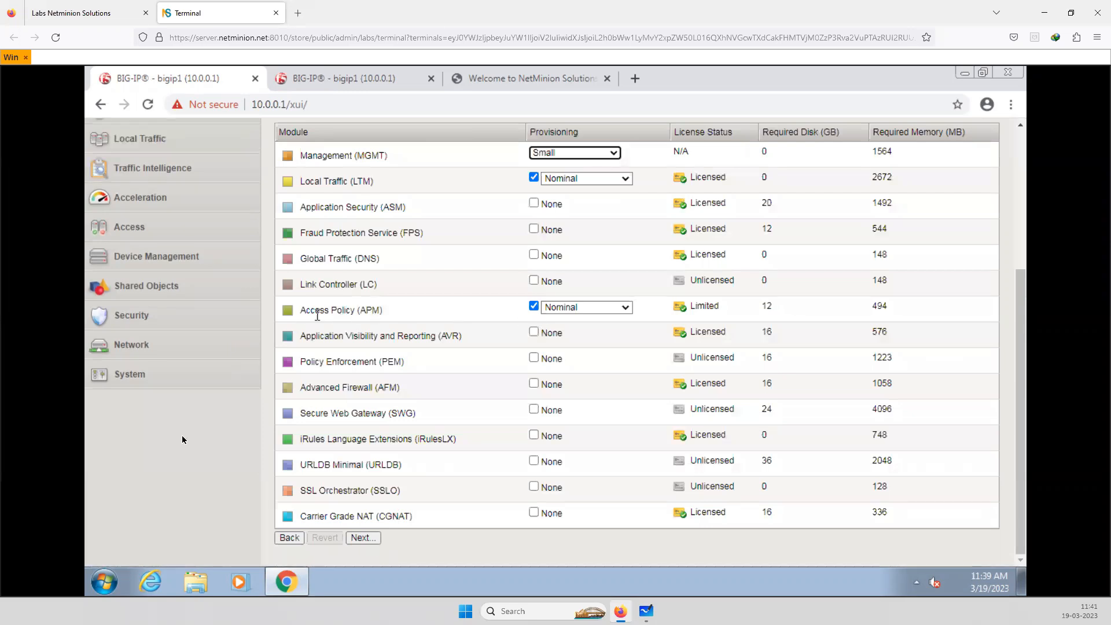
Look through the Local Traffic features alongside the provisioned modules, and go back to the BIG-IP welcome page
click(122, 144)
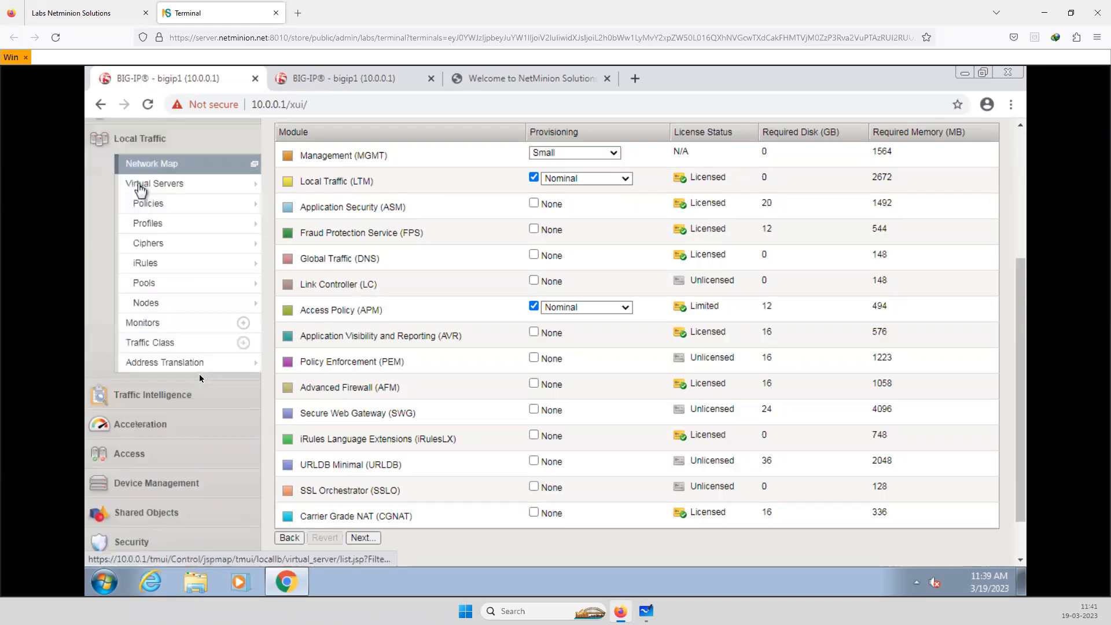
click(139, 184)
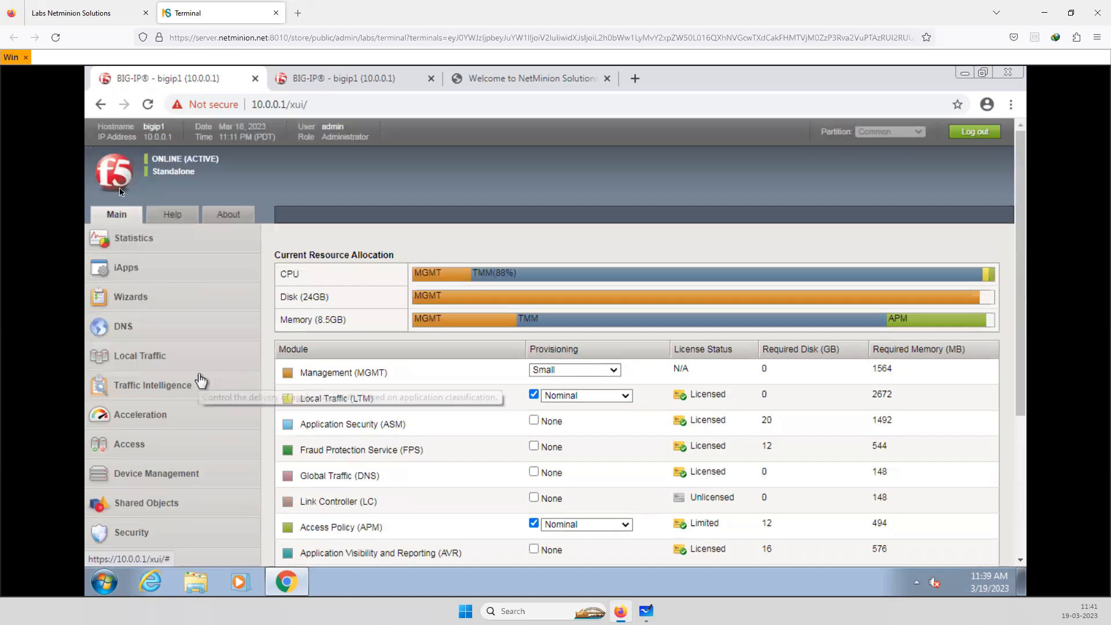
scroll(201, 380, down, 1)
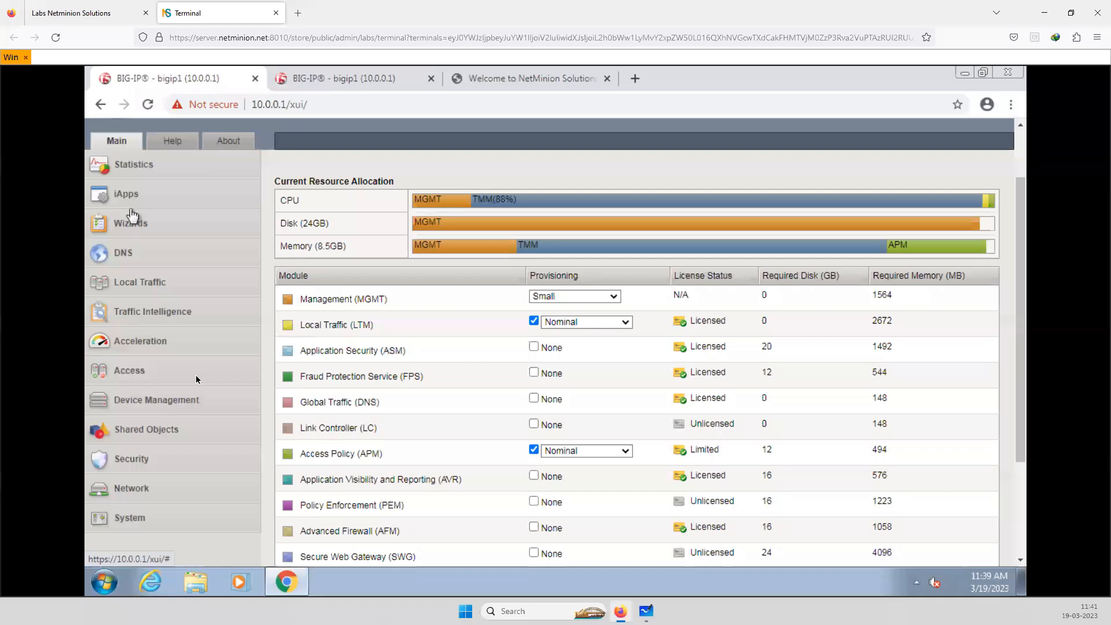
scroll(177, 450, up, 1)
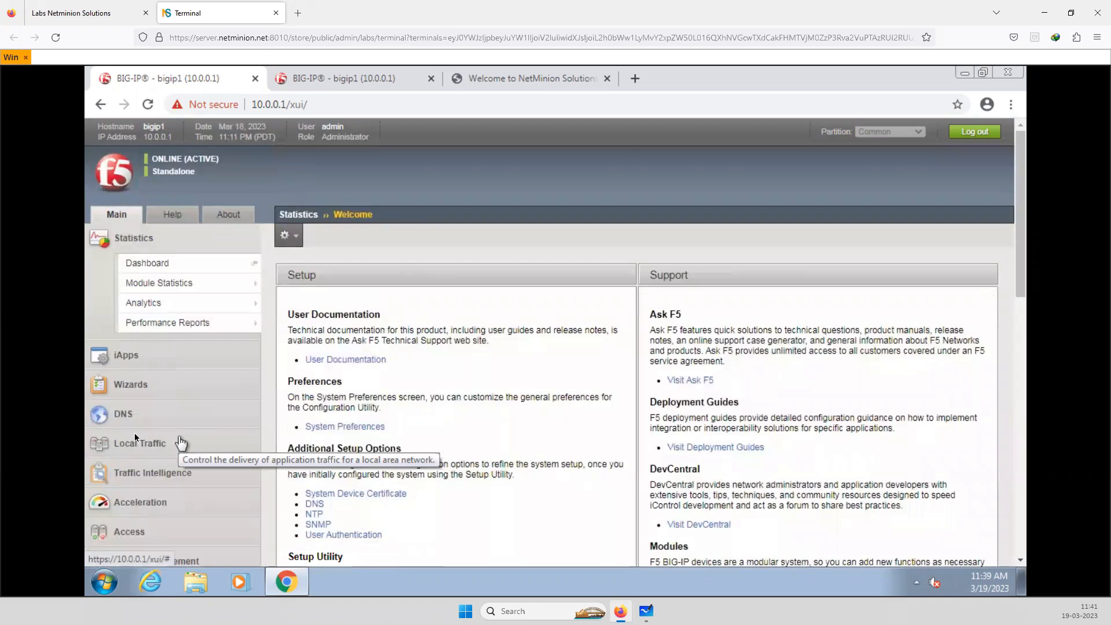
Find the Access section of the BIG-IP configuration and expand its options
scroll(135, 437, down, 6)
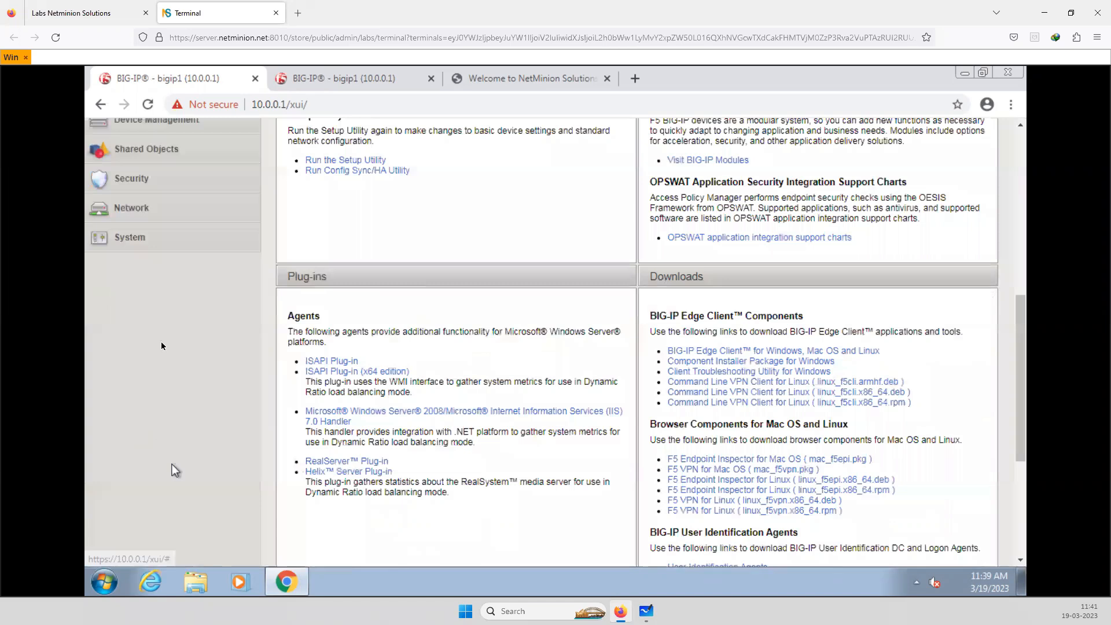
scroll(171, 464, up, 5)
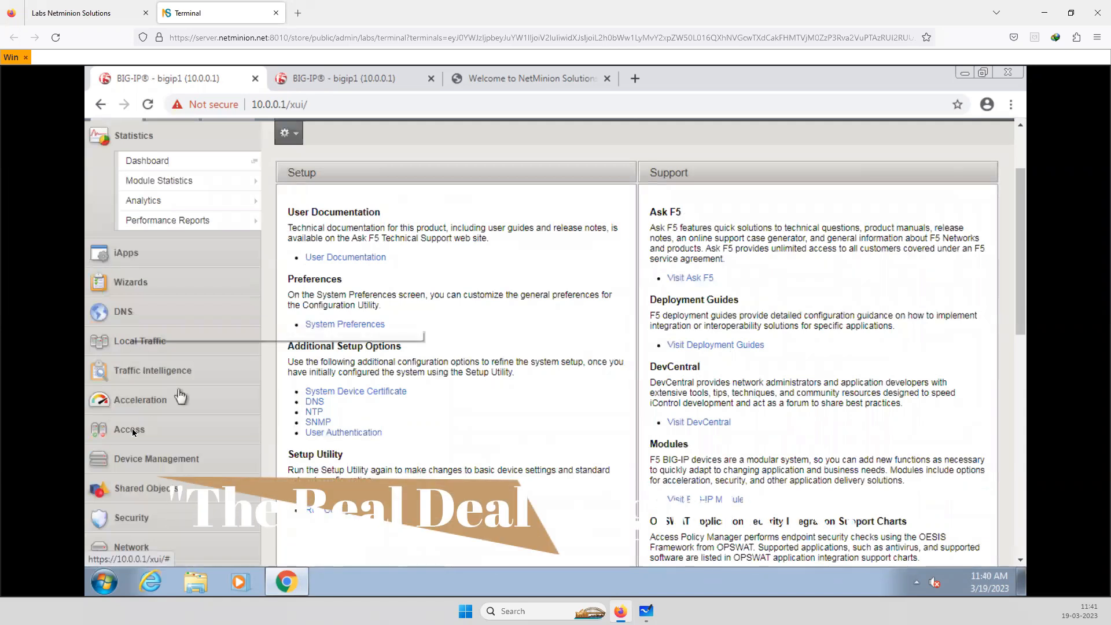
click(130, 429)
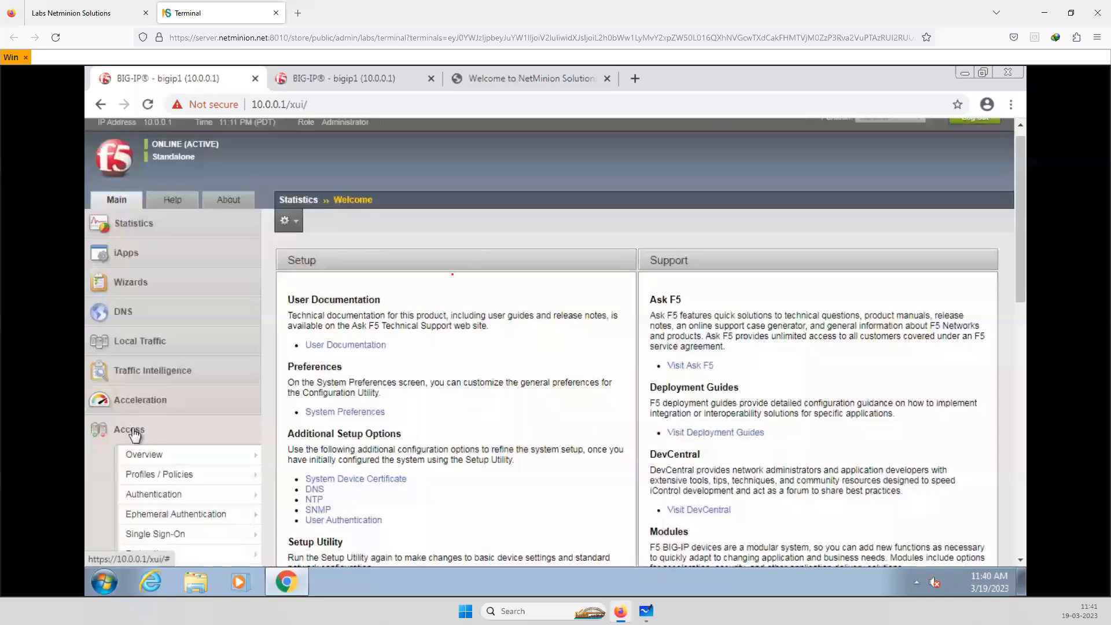
Switch to Microsoft Whiteboard and draw a red circle around the APM label
key(alt+Tab)
mouse_move(501, 300)
mouse_down()
mouse_move(537, 301)
mouse_move(489, 302)
mouse_up()
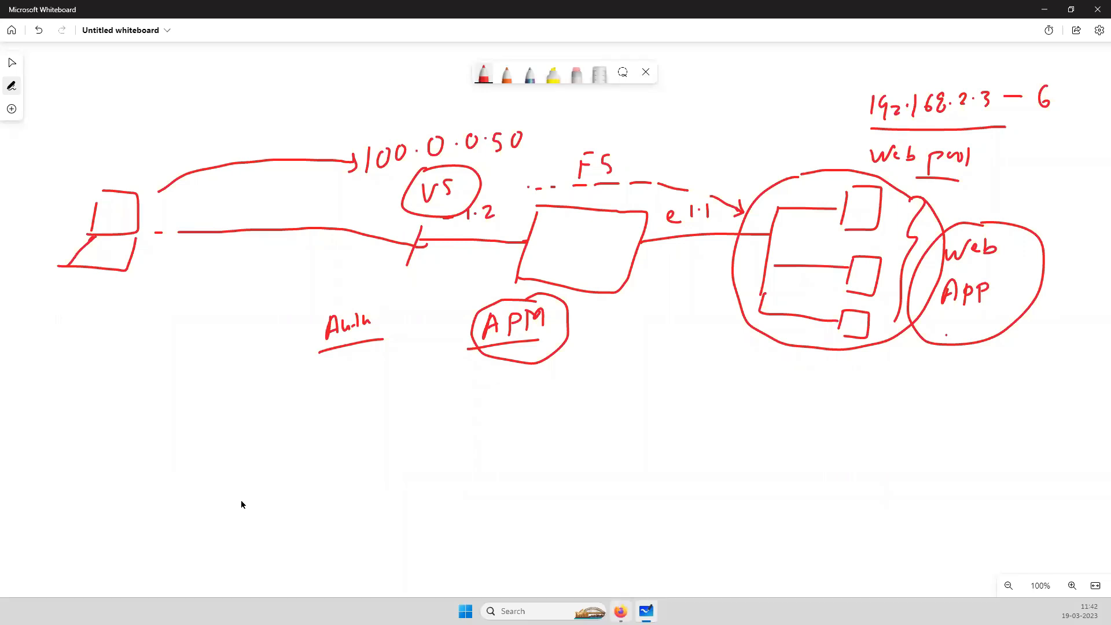
Return to the BIG-IP session and start a new per-session access profile named Web_access_neminion
key(alt+Tab)
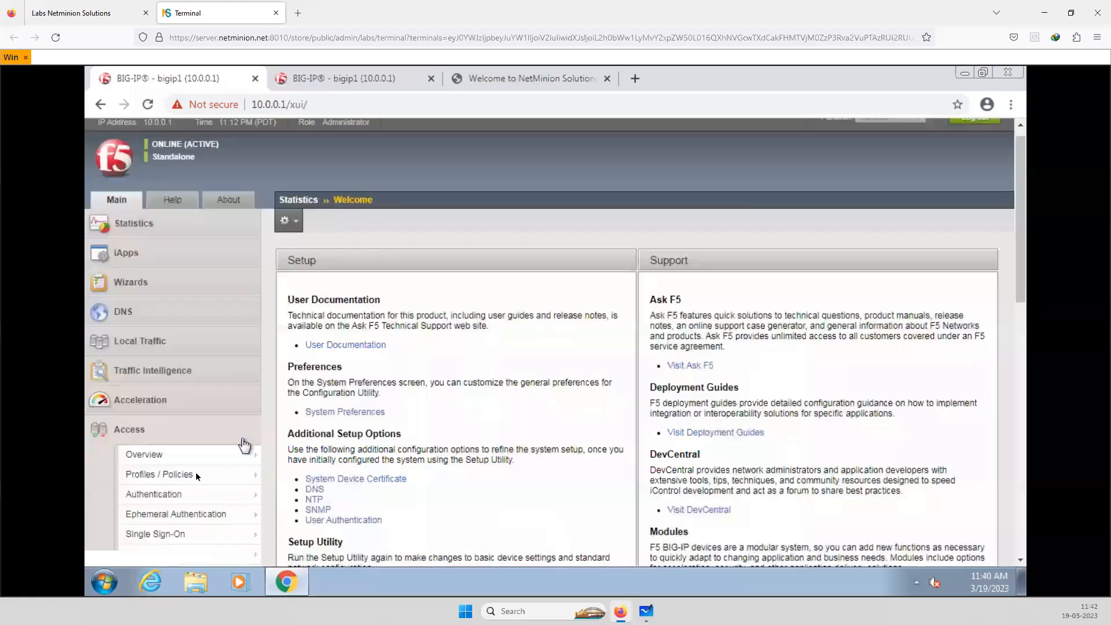
mouse_move(243, 495)
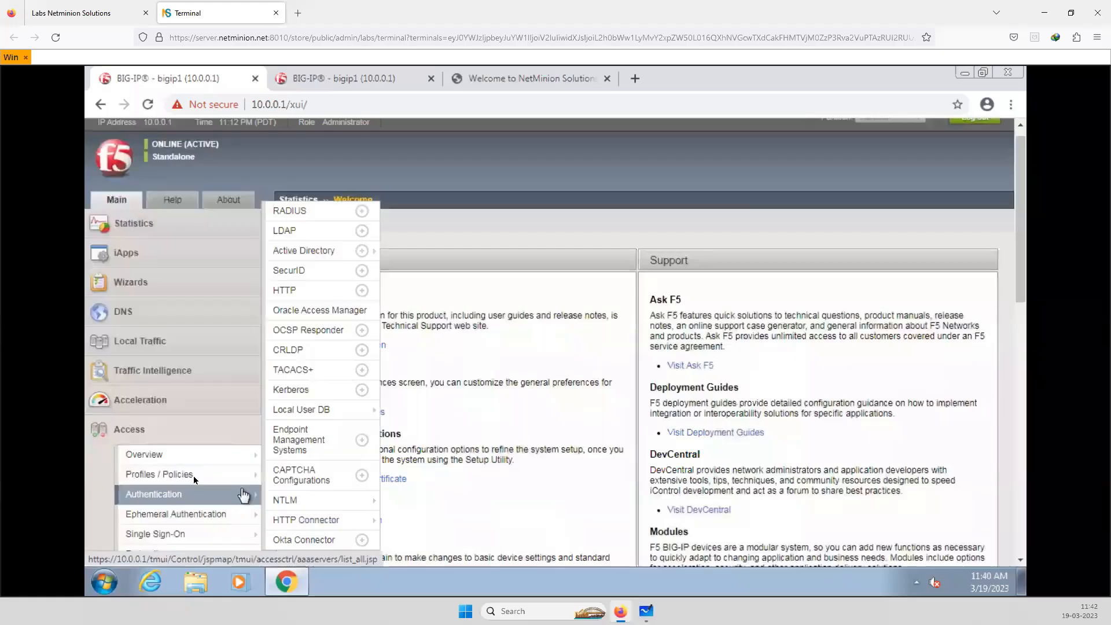
mouse_move(195, 480)
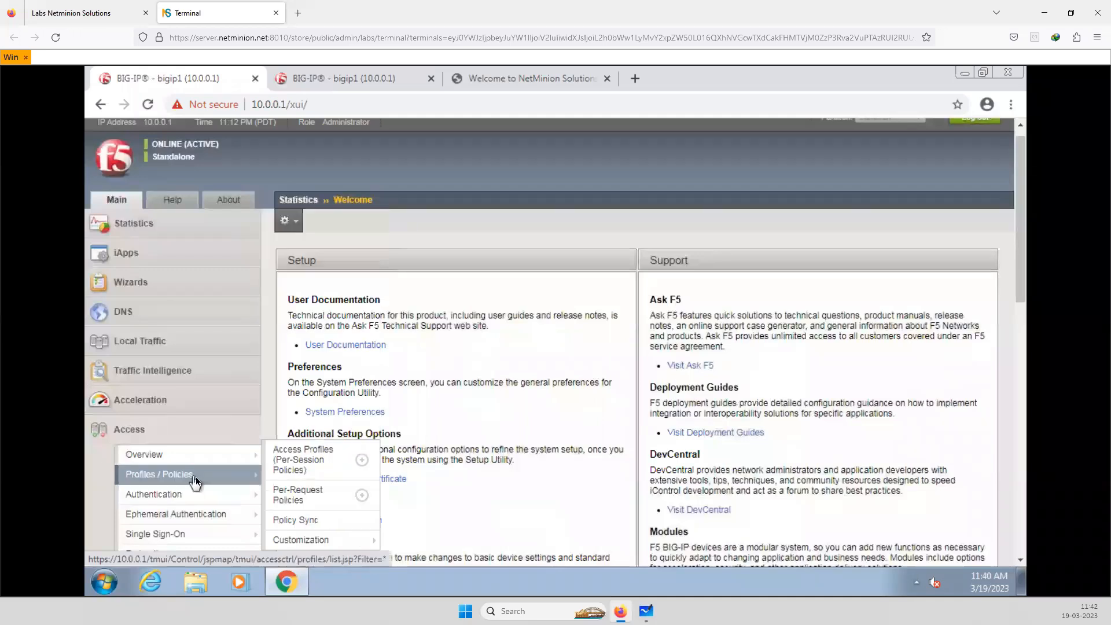
click(287, 465)
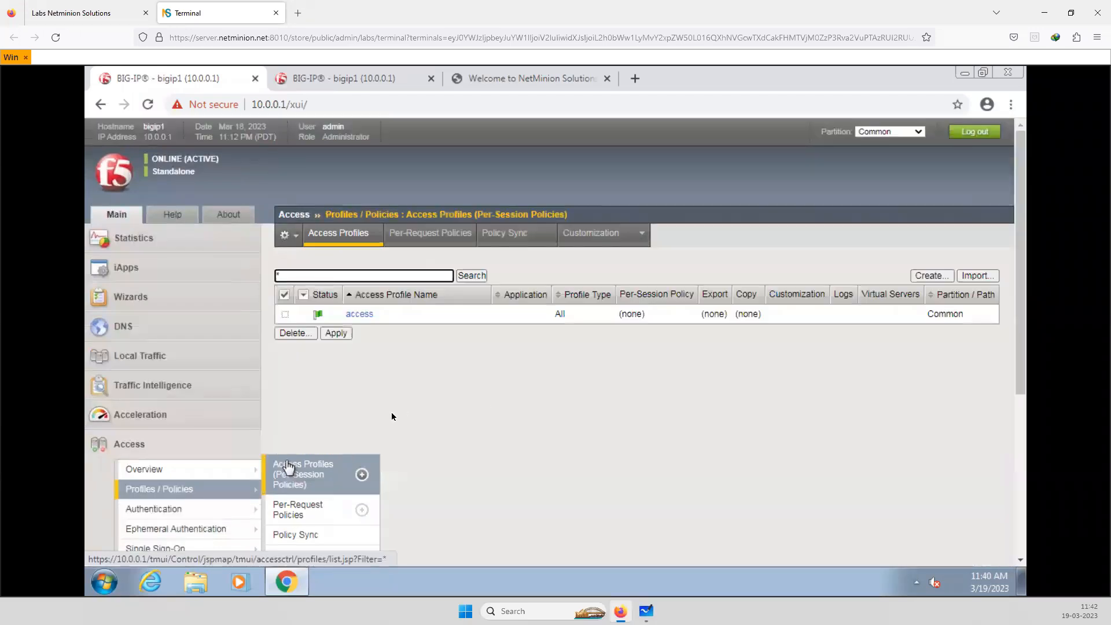
click(931, 276)
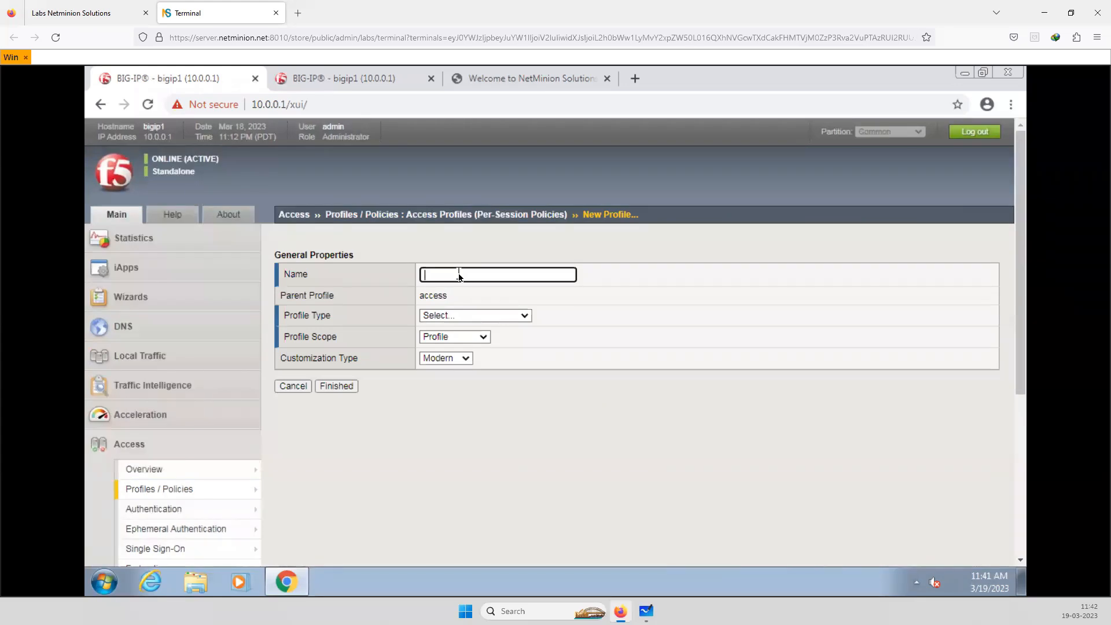
text(Web_)
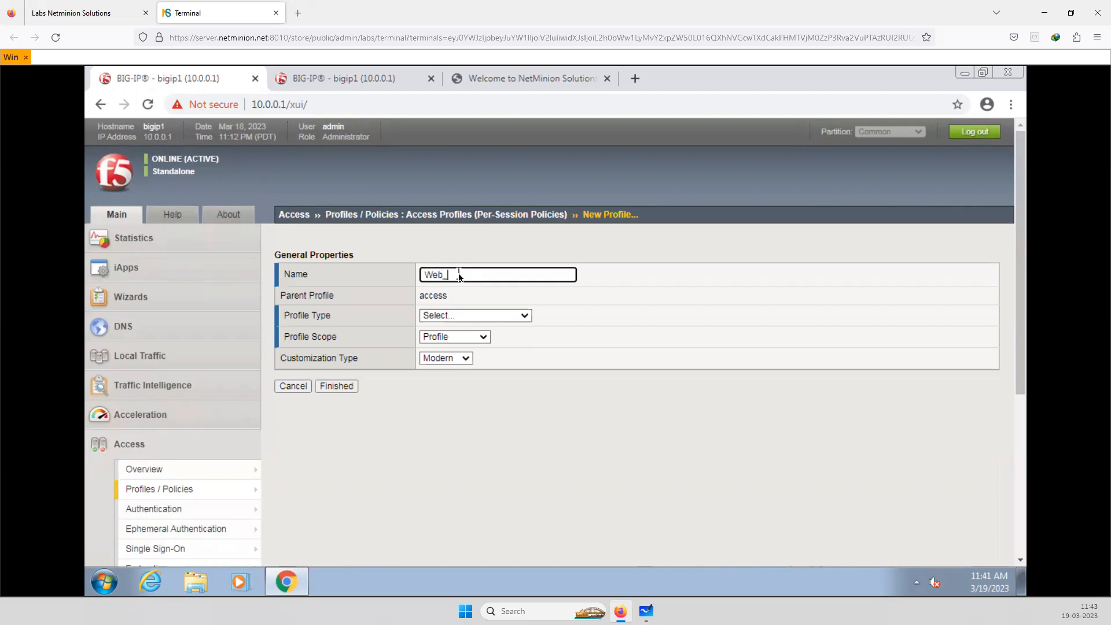
text(access)
text(_neminion)
click(467, 461)
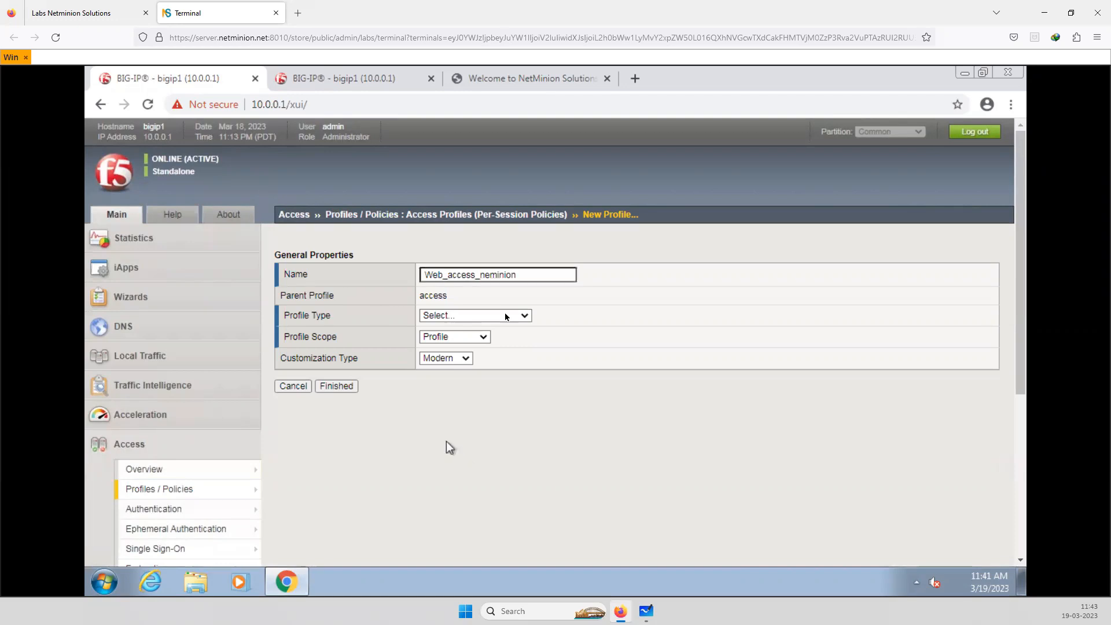
Set the profile type to All, accept English (en) as its language, and finish creating the access profile
click(514, 316)
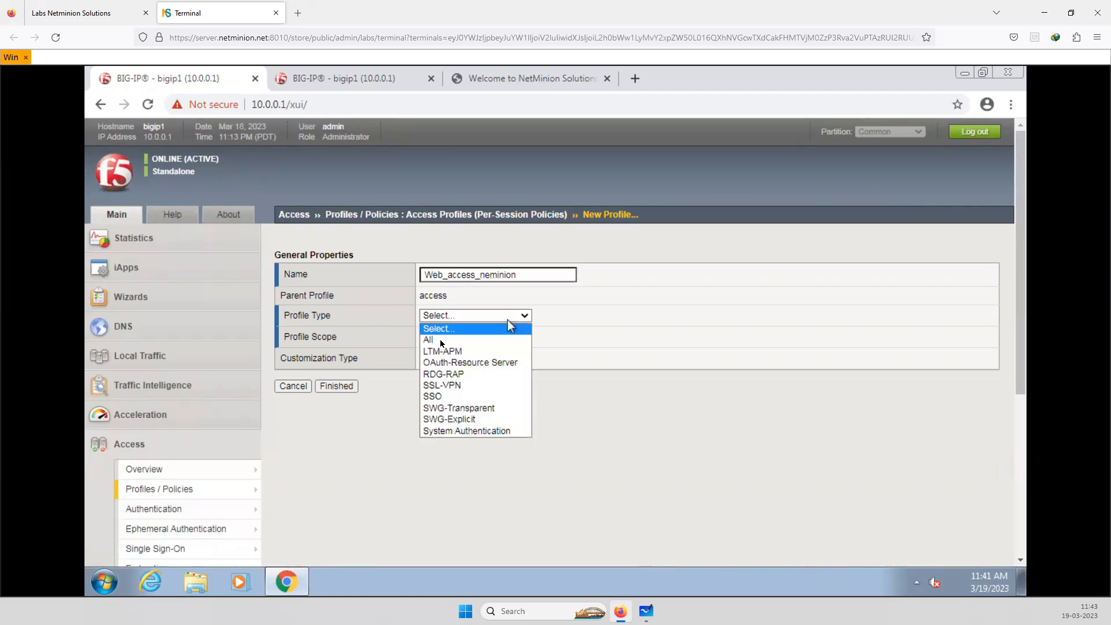
click(443, 342)
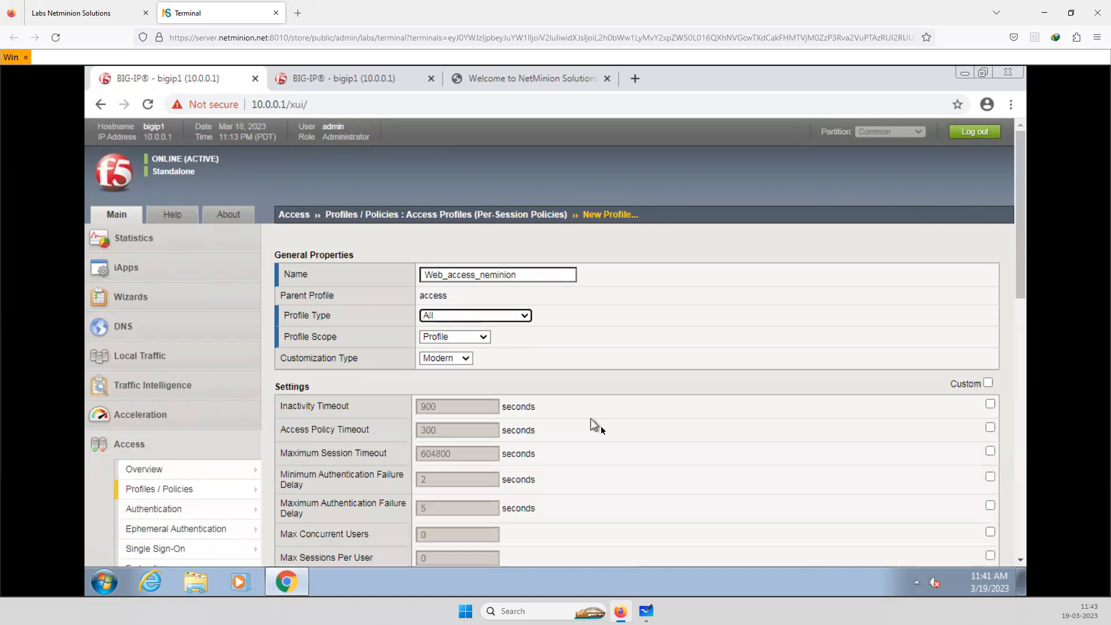
scroll(602, 430, down, 1)
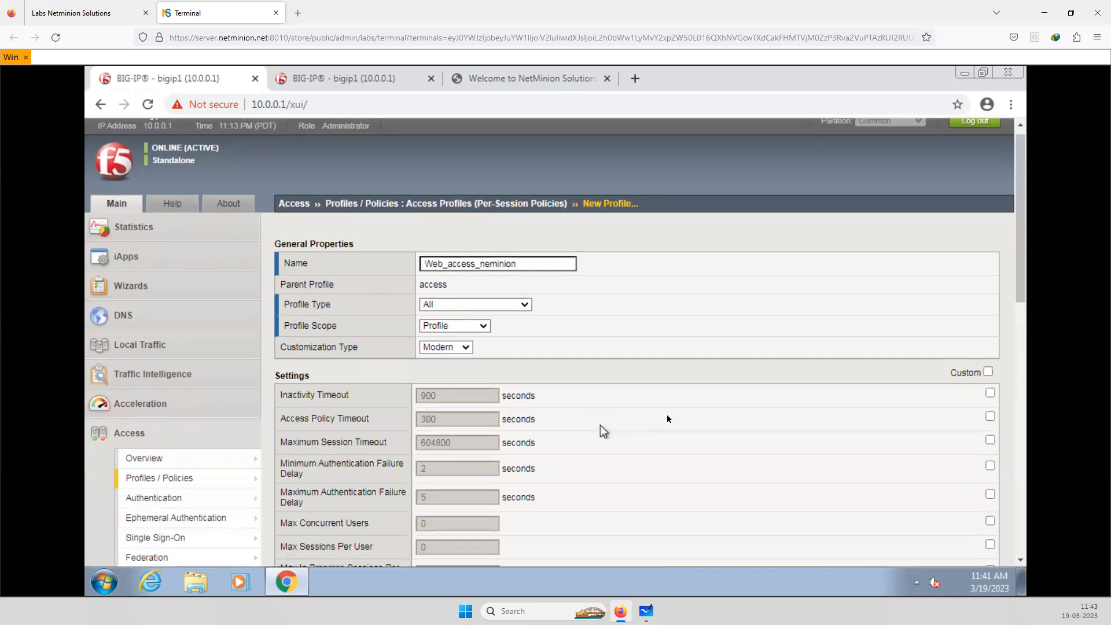
scroll(653, 429, down, 10)
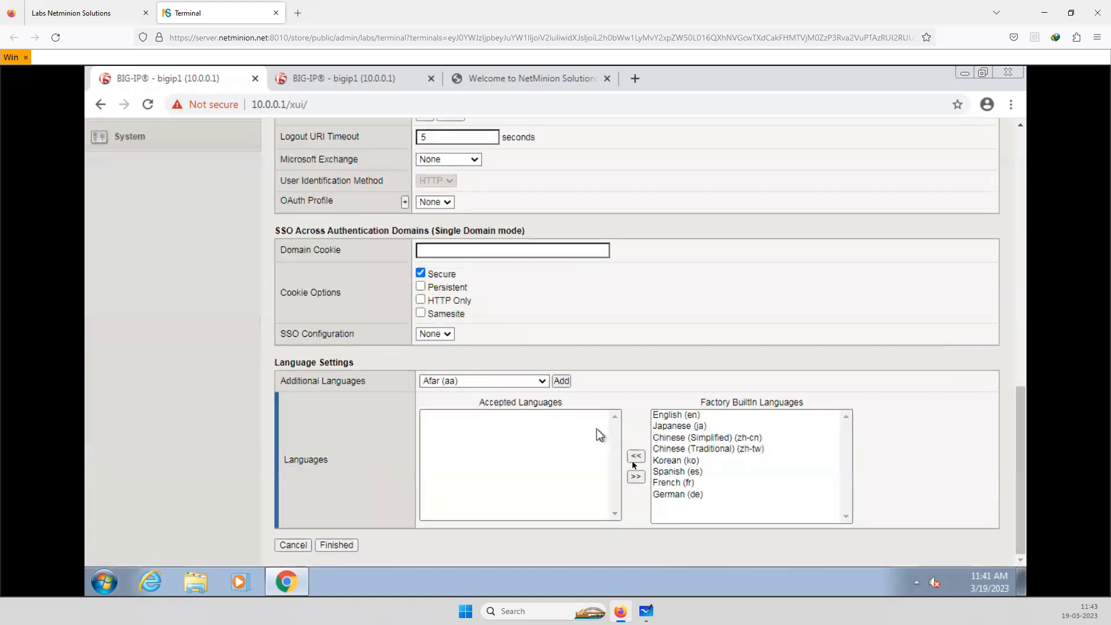
click(676, 415)
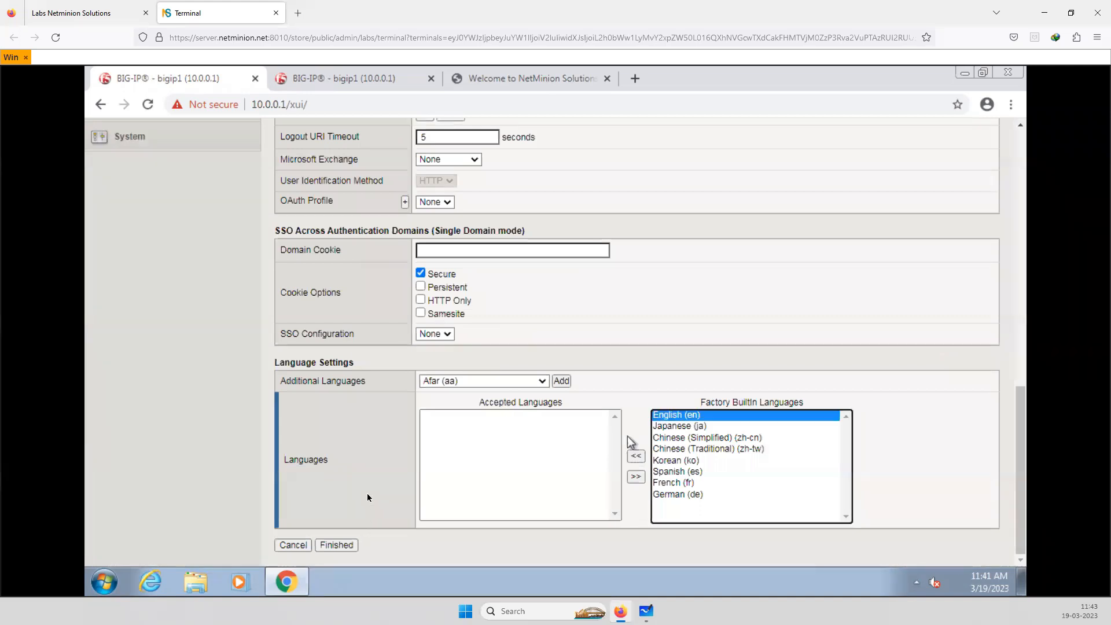
click(636, 456)
scroll(615, 405, down, 1)
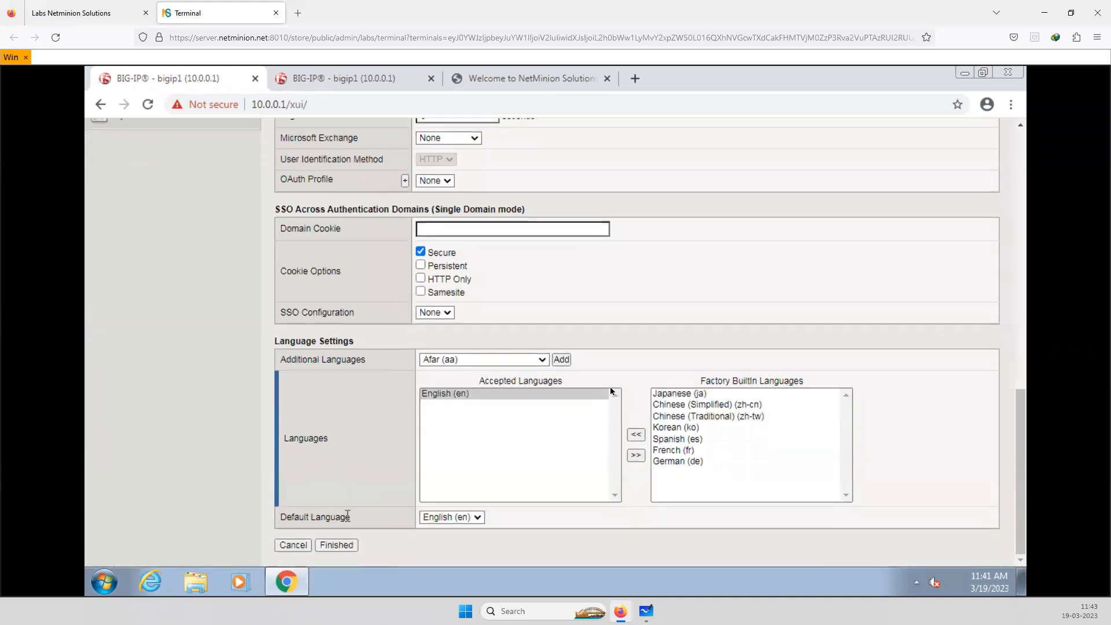
click(337, 546)
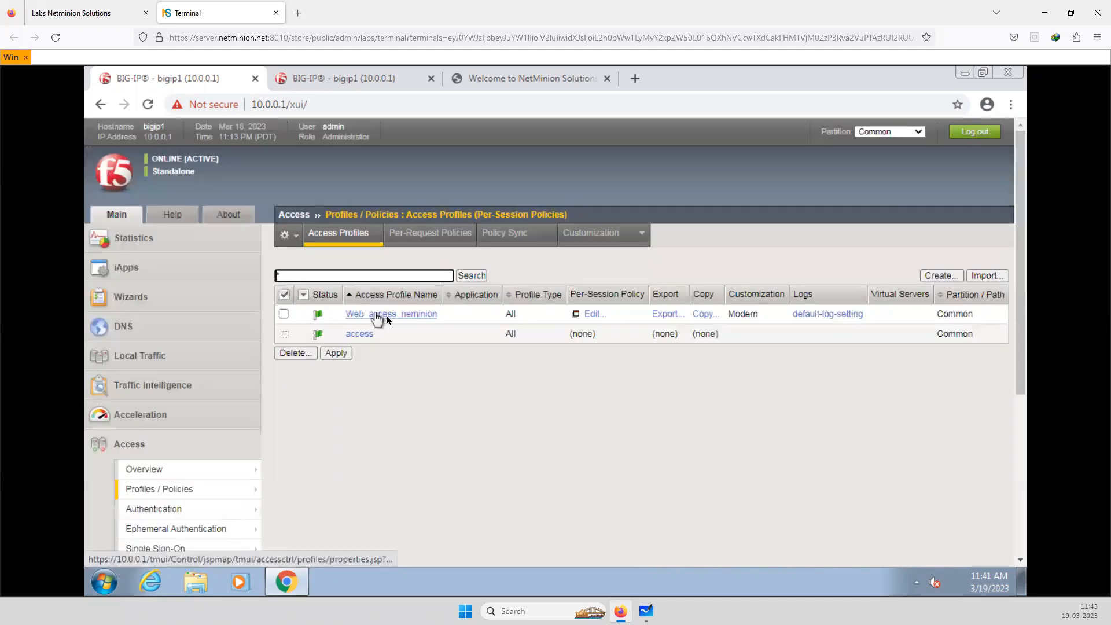
Edit the per-session policy of Web_access_neminion and insert a Logon Page with its default fields after Start
click(596, 318)
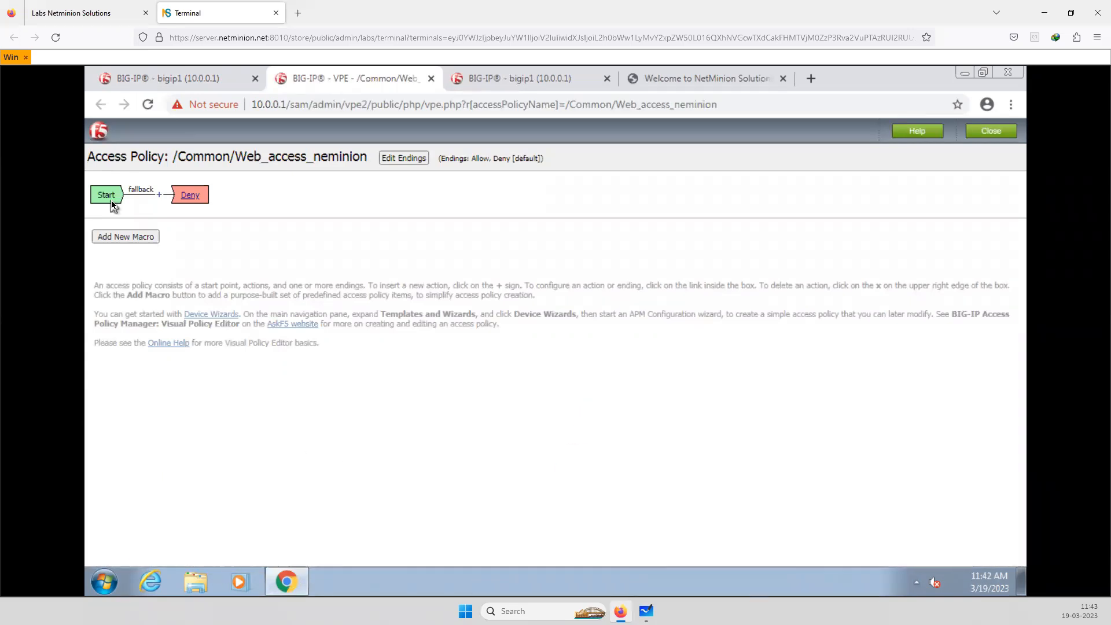
click(162, 196)
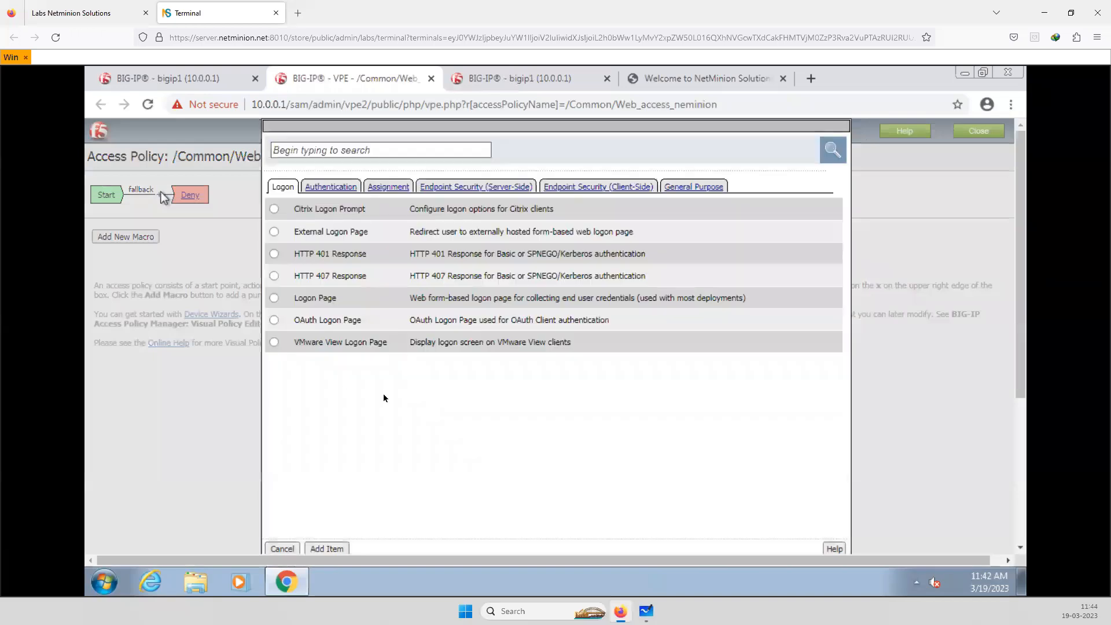
click(275, 298)
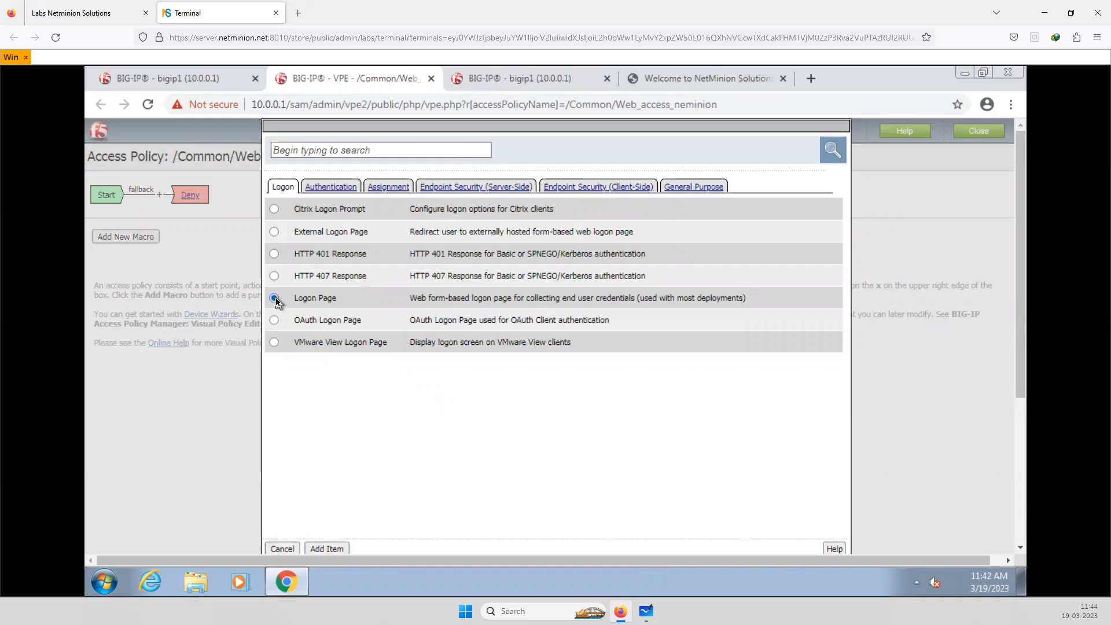
click(325, 548)
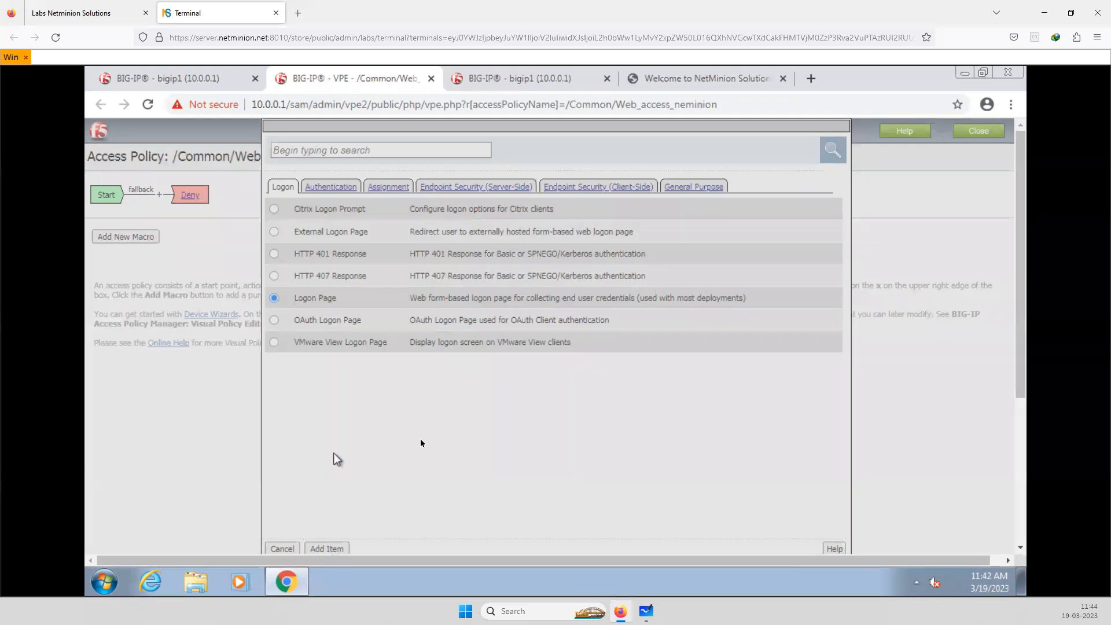
scroll(421, 444, down, 4)
scroll(420, 443, up, 5)
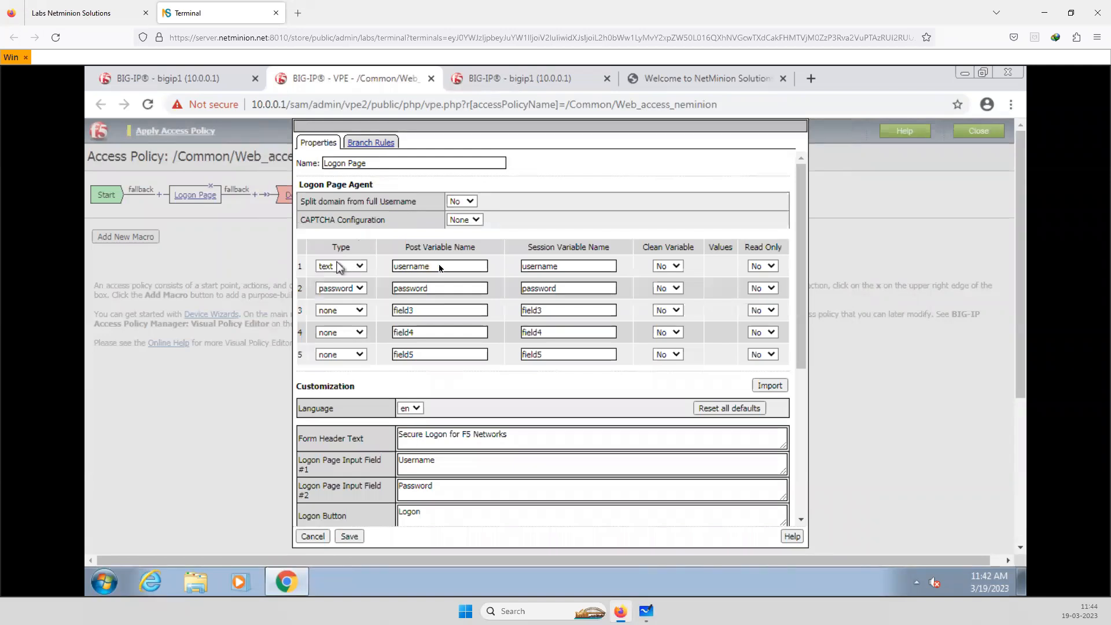
click(429, 289)
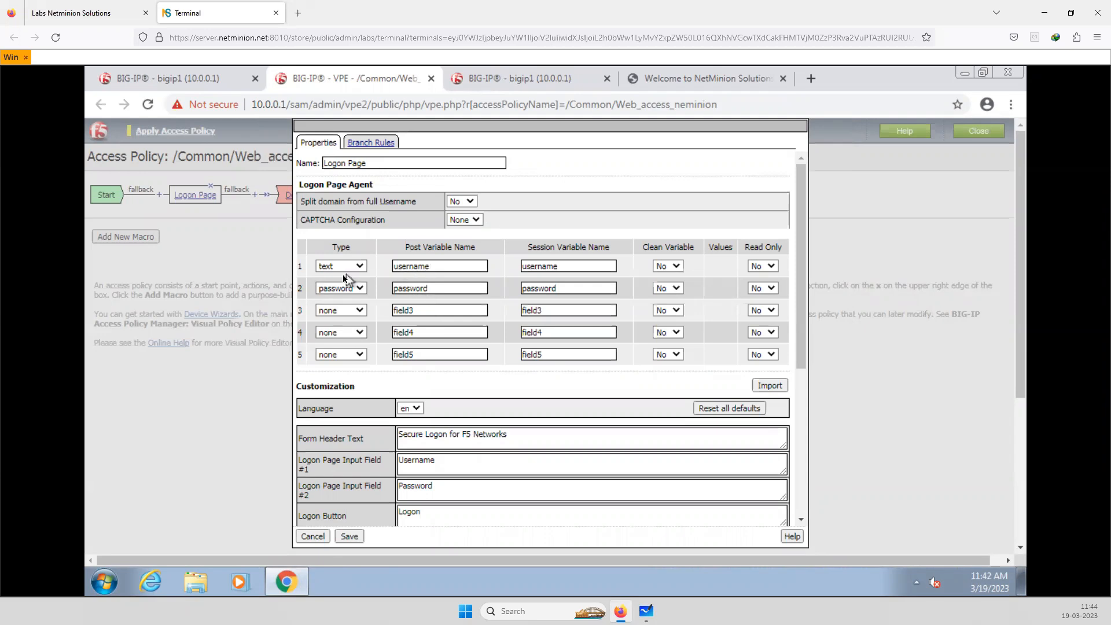
click(350, 536)
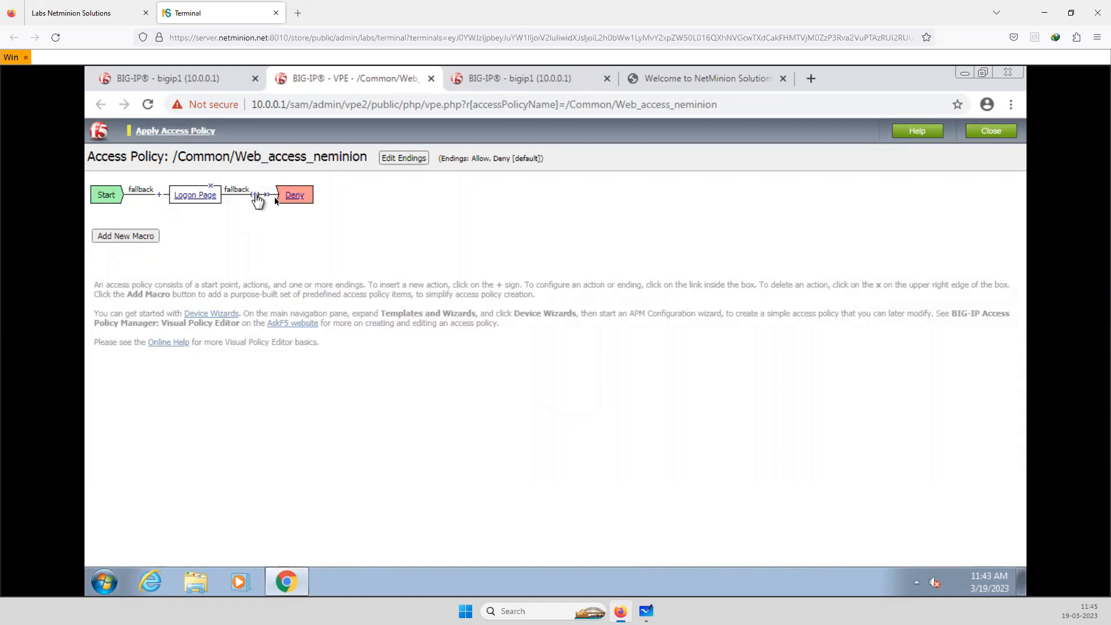
Insert a LocalDB Auth action after the Logon Page, keeping the LocalDB instance at None and 3 logon attempts
click(255, 195)
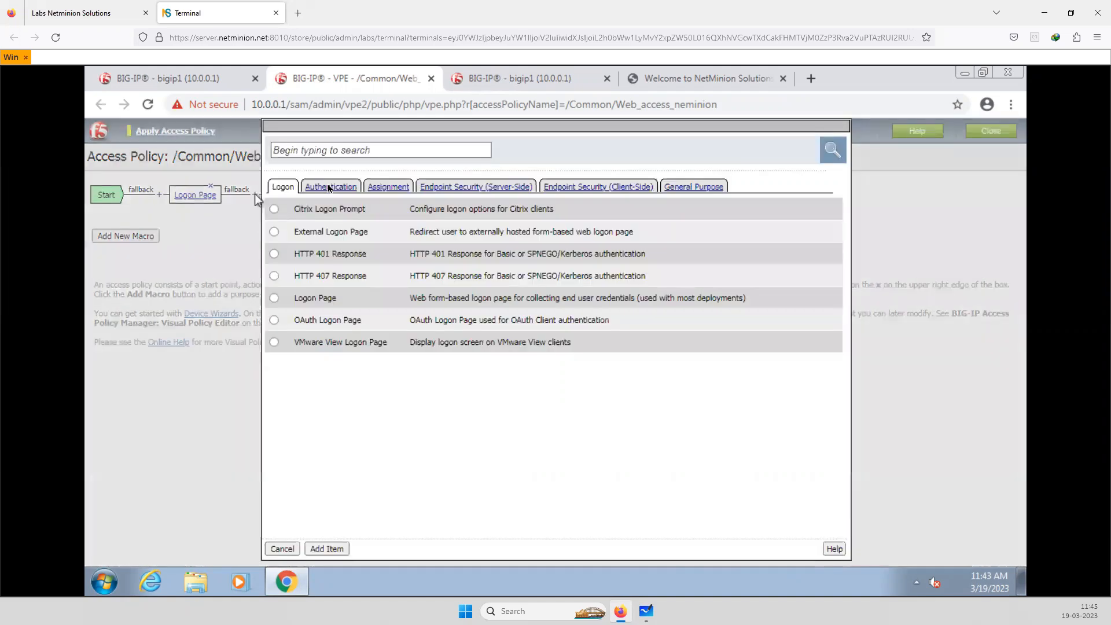
click(329, 187)
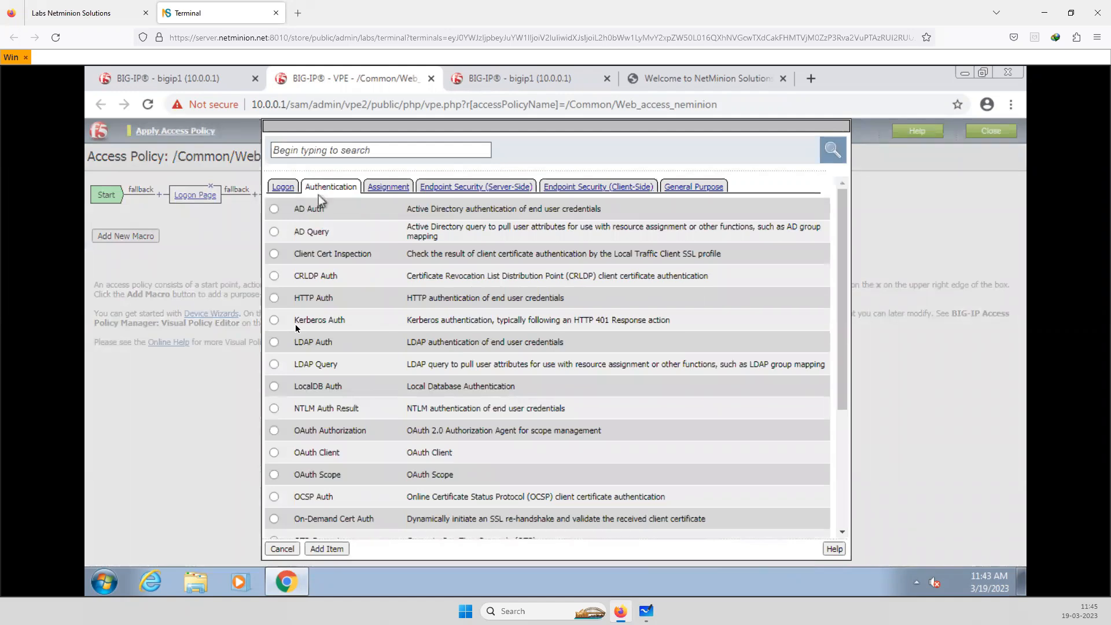
click(274, 387)
click(332, 549)
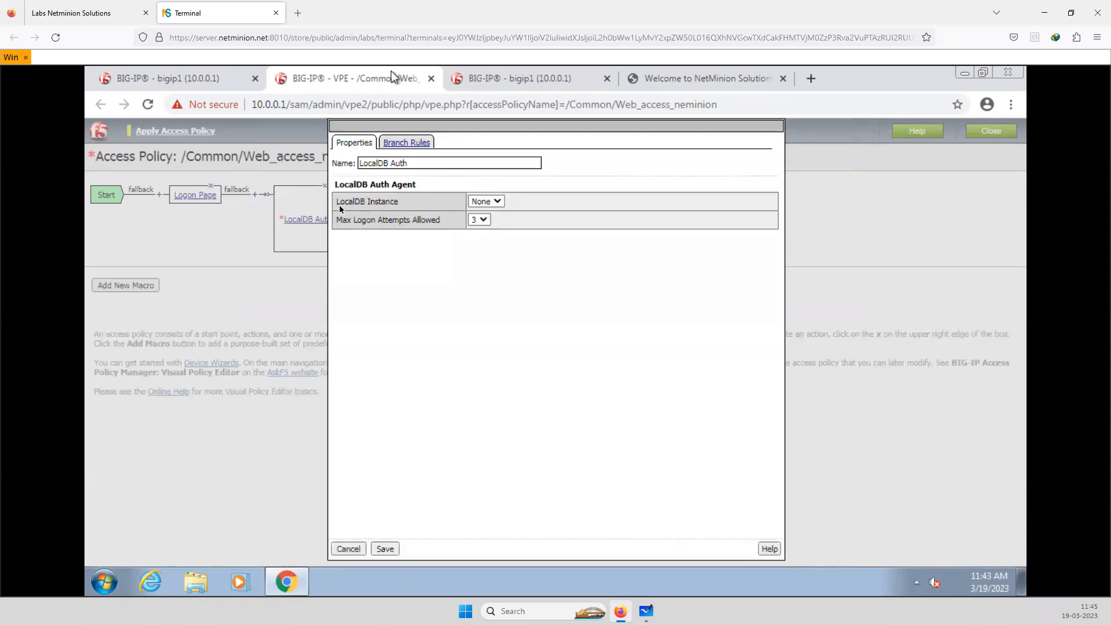
click(498, 203)
click(384, 550)
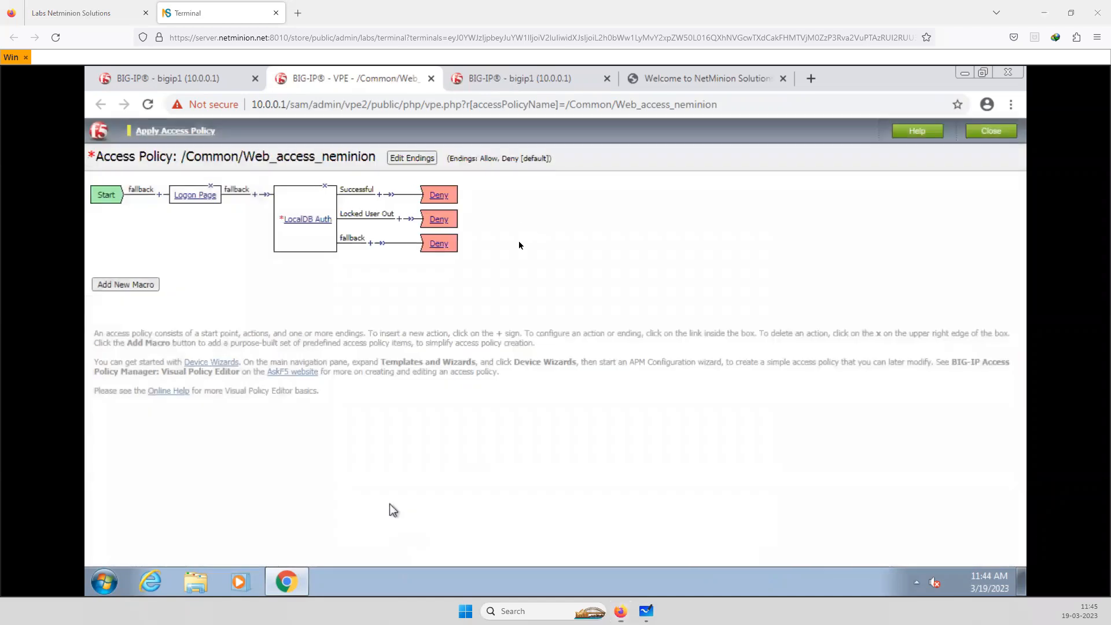
Change the ending of the LocalDB Auth Successful branch to Allow, apply the access policy and close the policy editor
click(451, 198)
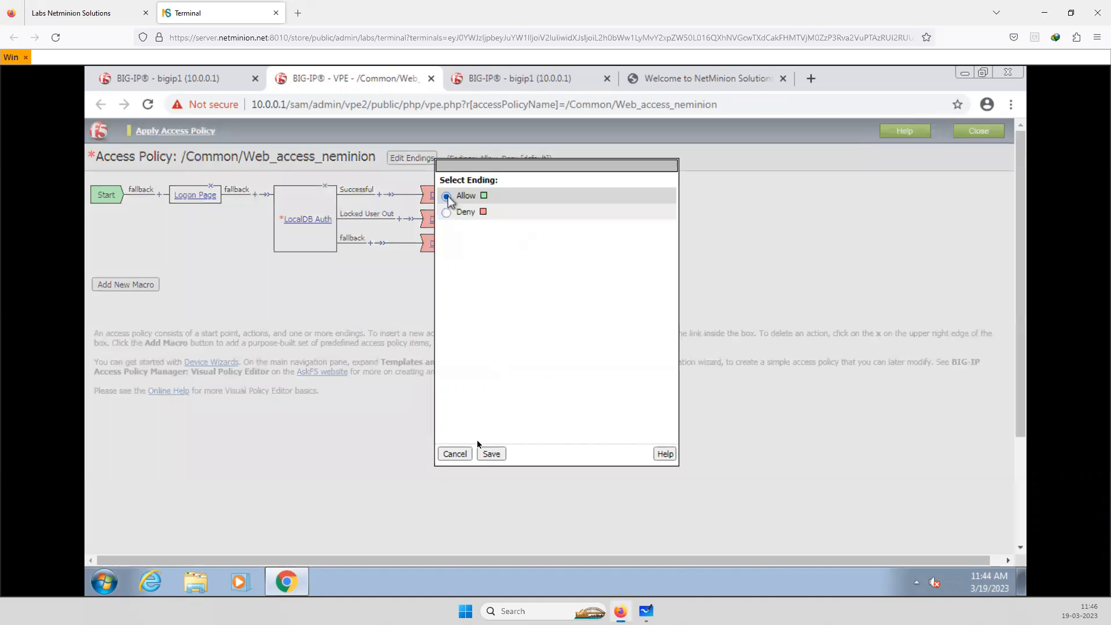
click(491, 454)
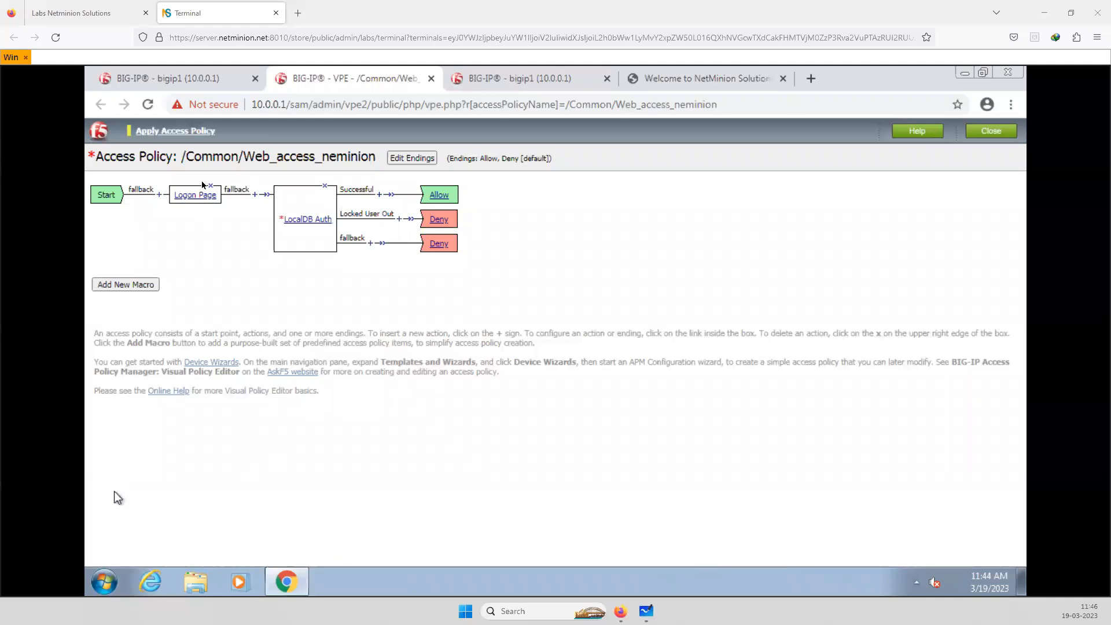
click(184, 135)
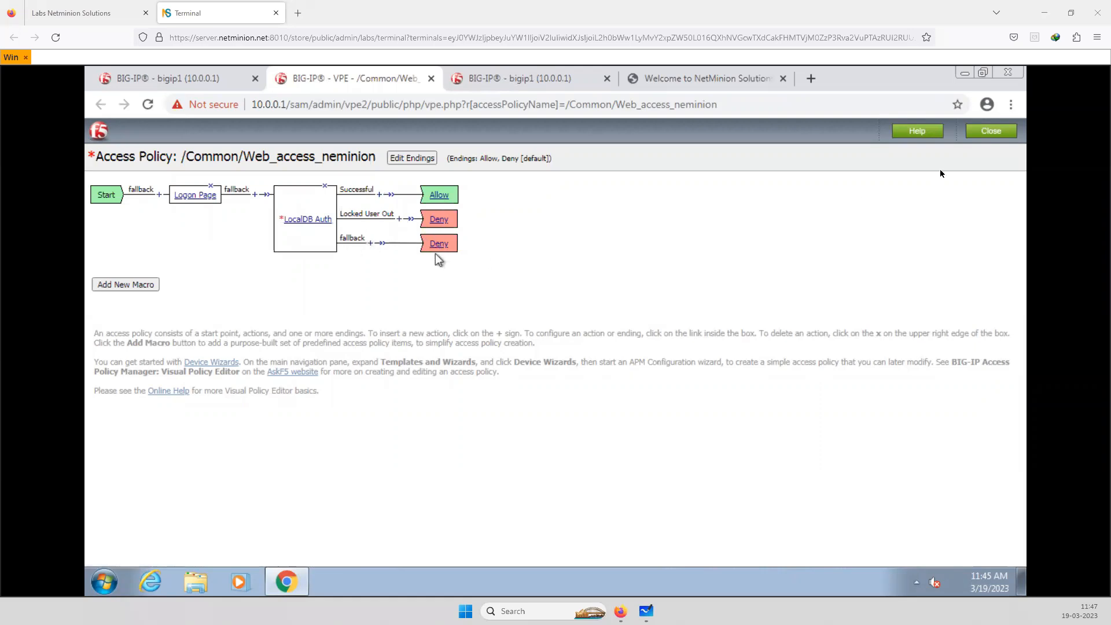
click(999, 133)
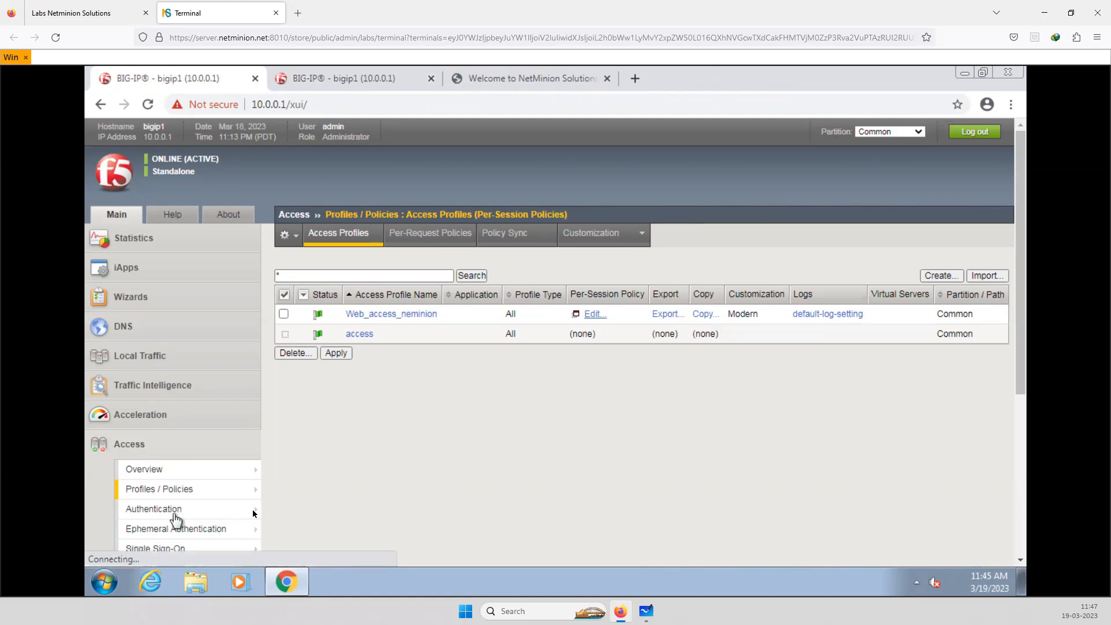
Create a new Local User DB instance named Localdb under Access authentication, keeping the default lockout and removal intervals
click(349, 491)
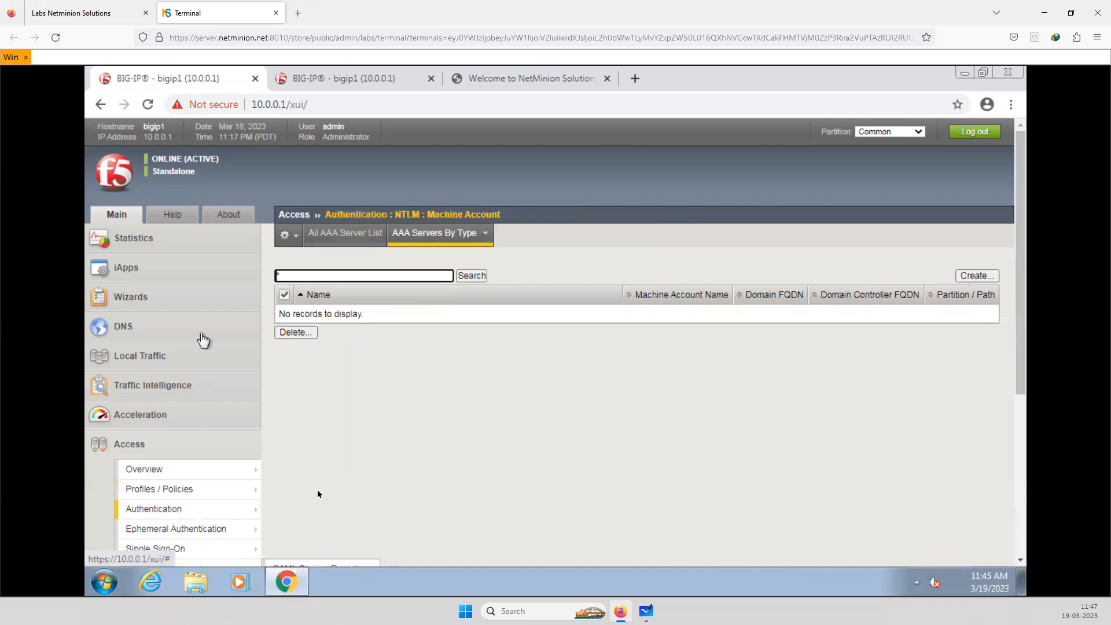
mouse_move(182, 508)
mouse_move(329, 410)
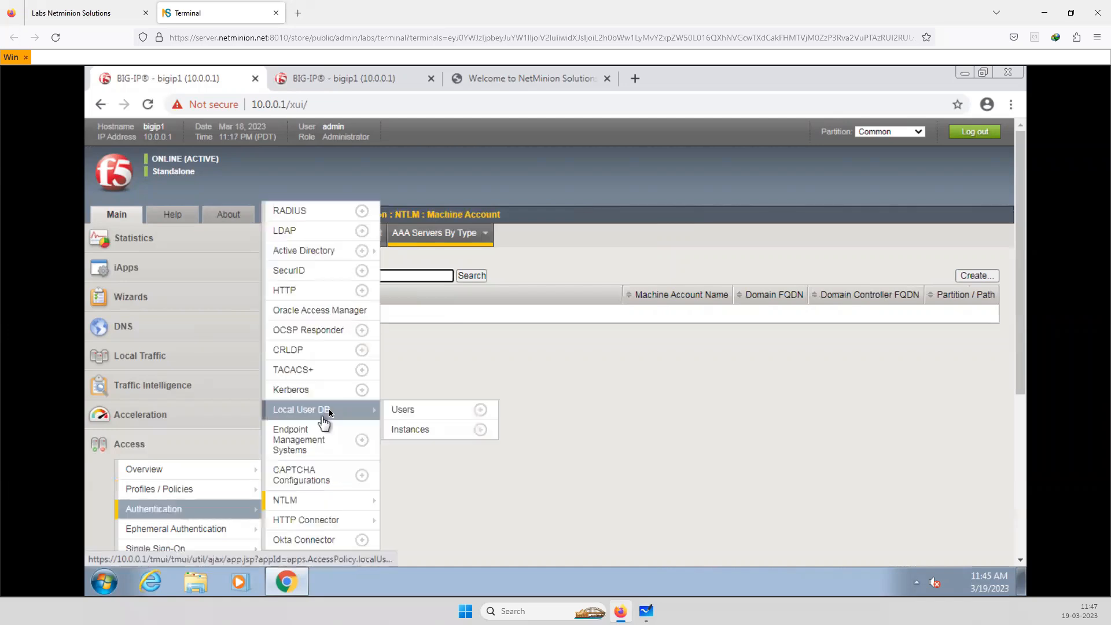
click(417, 430)
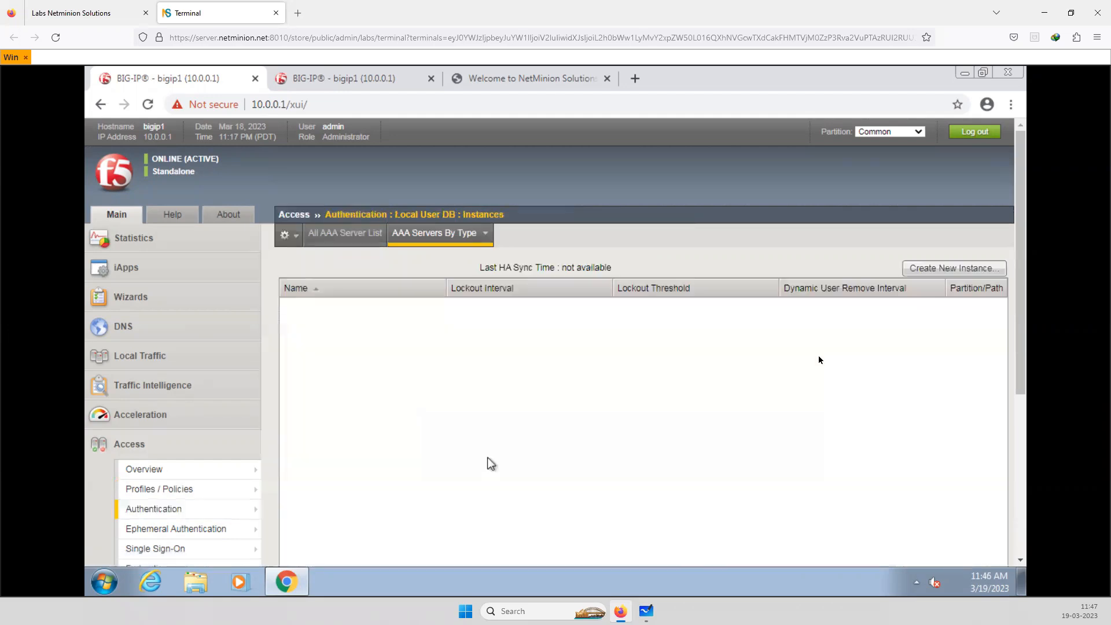
click(930, 269)
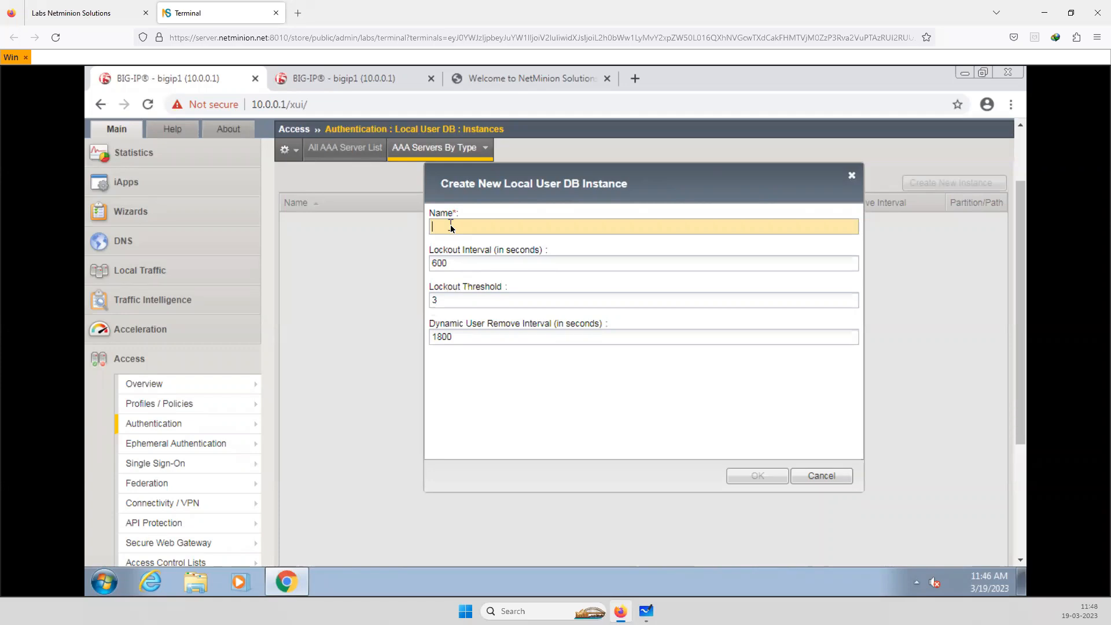
text(Localdb)
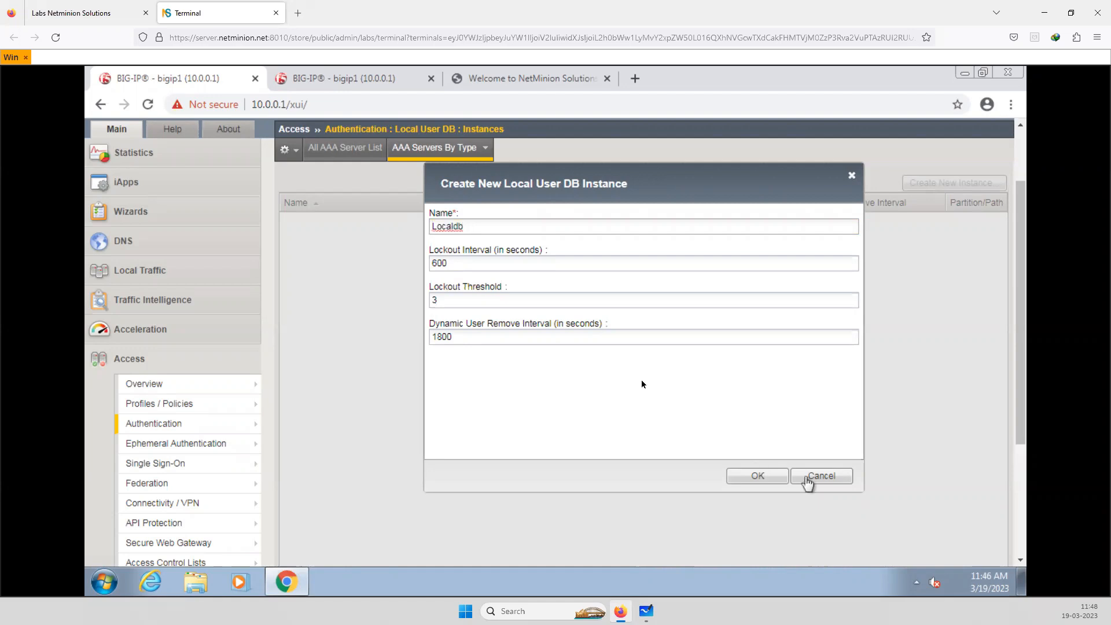
click(764, 478)
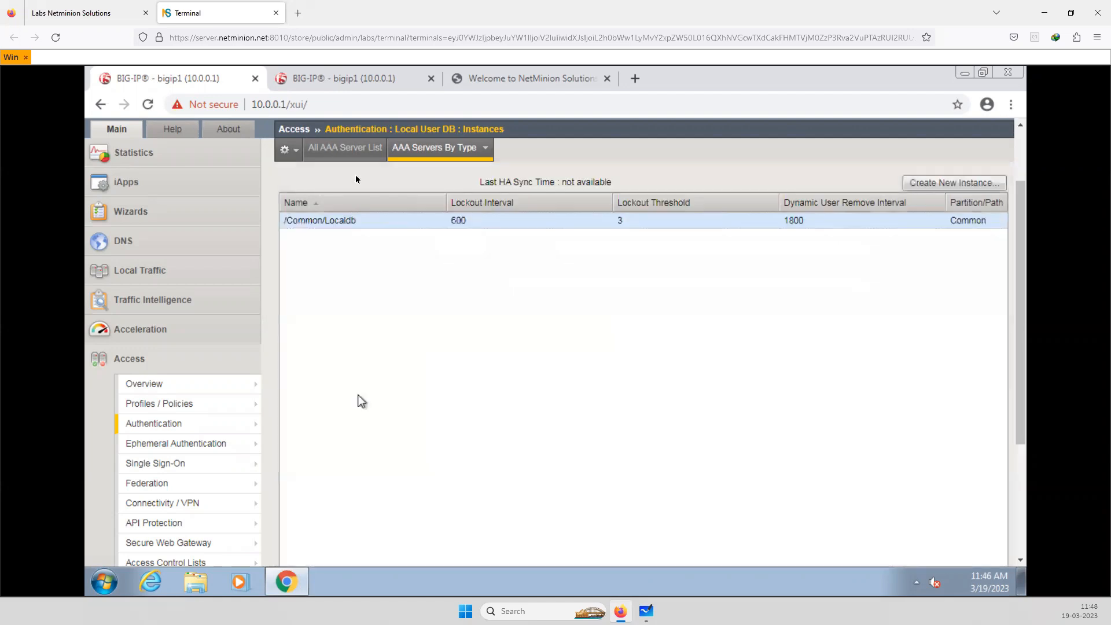
Open the Local User DB users list under Access authentication
click(343, 157)
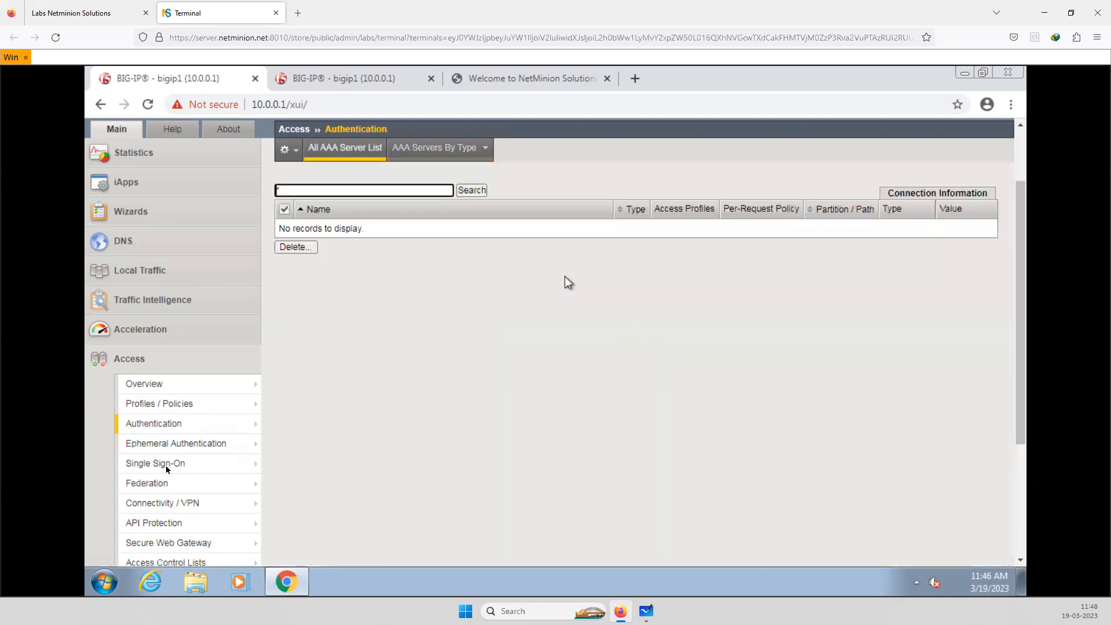
scroll(137, 471, down, 3)
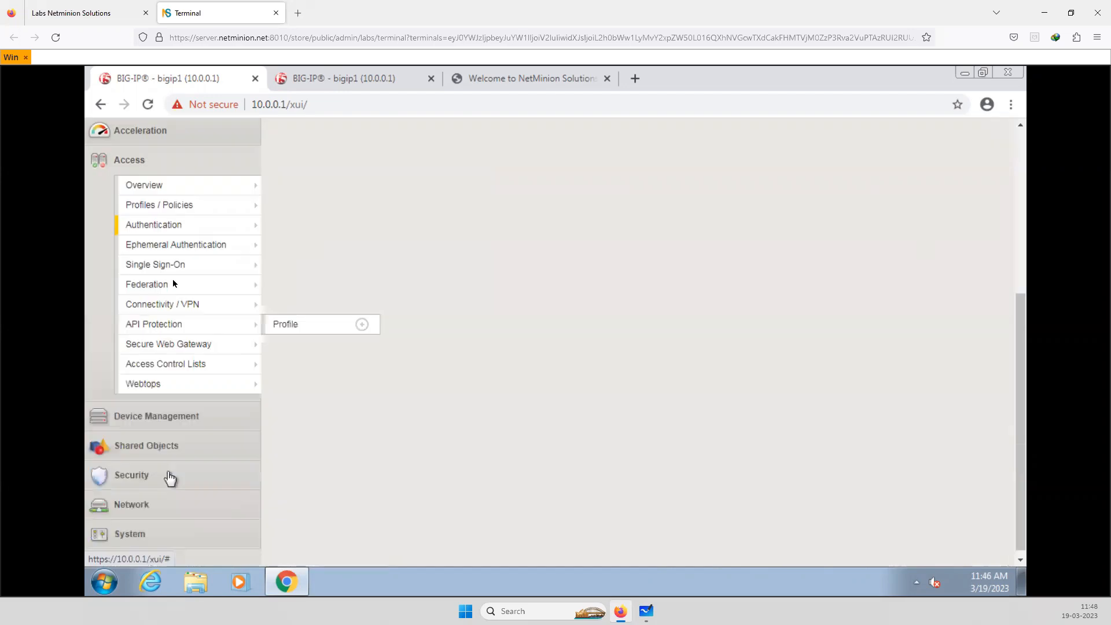
mouse_move(200, 222)
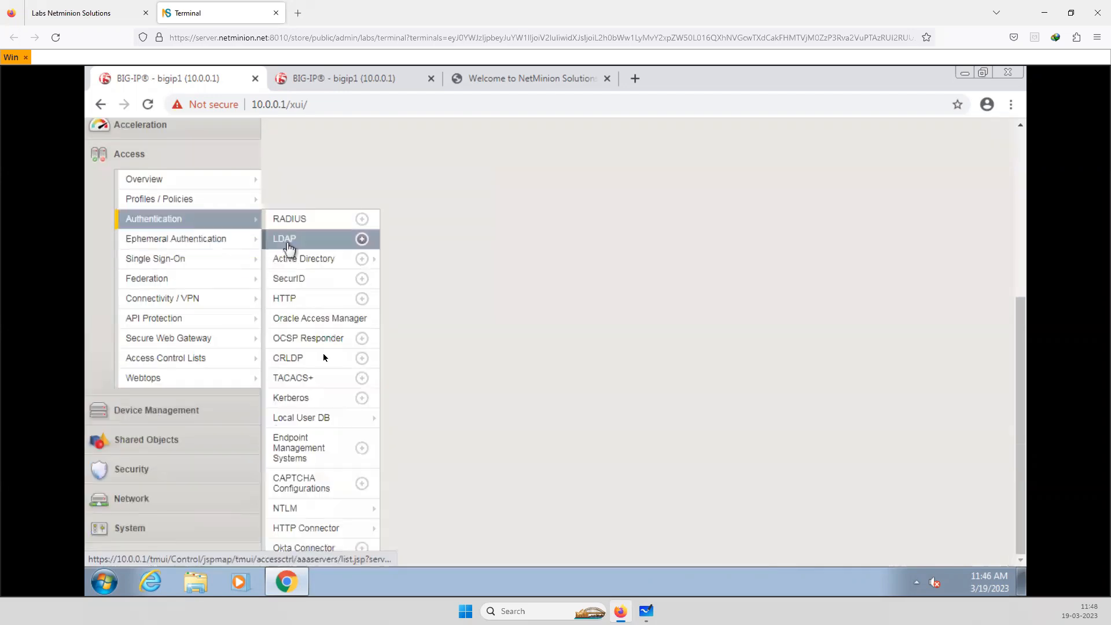
mouse_move(347, 421)
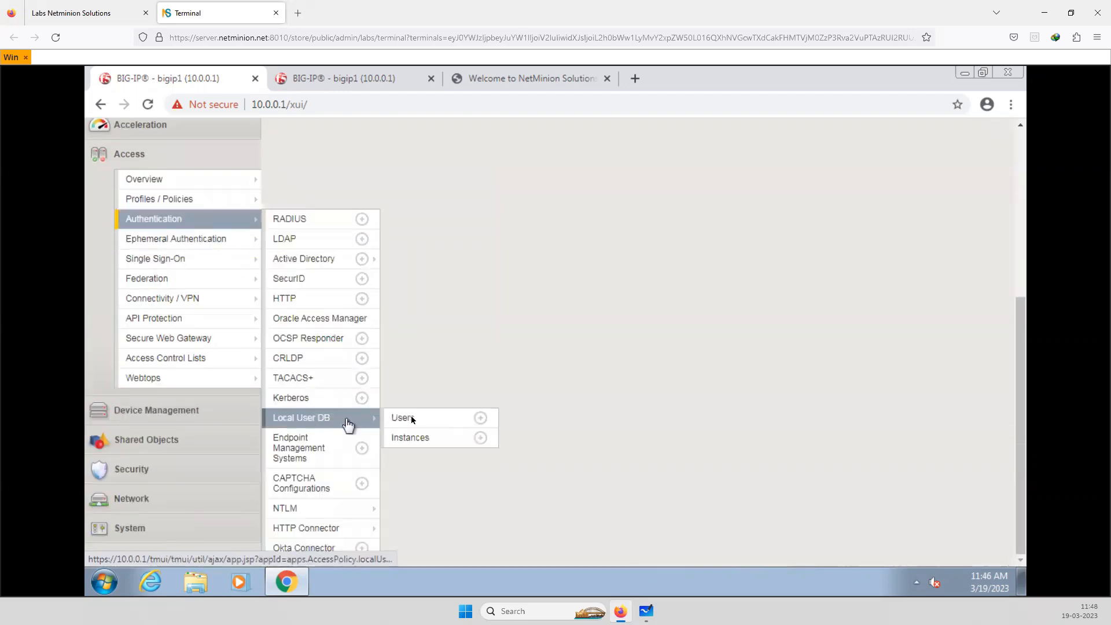
click(412, 417)
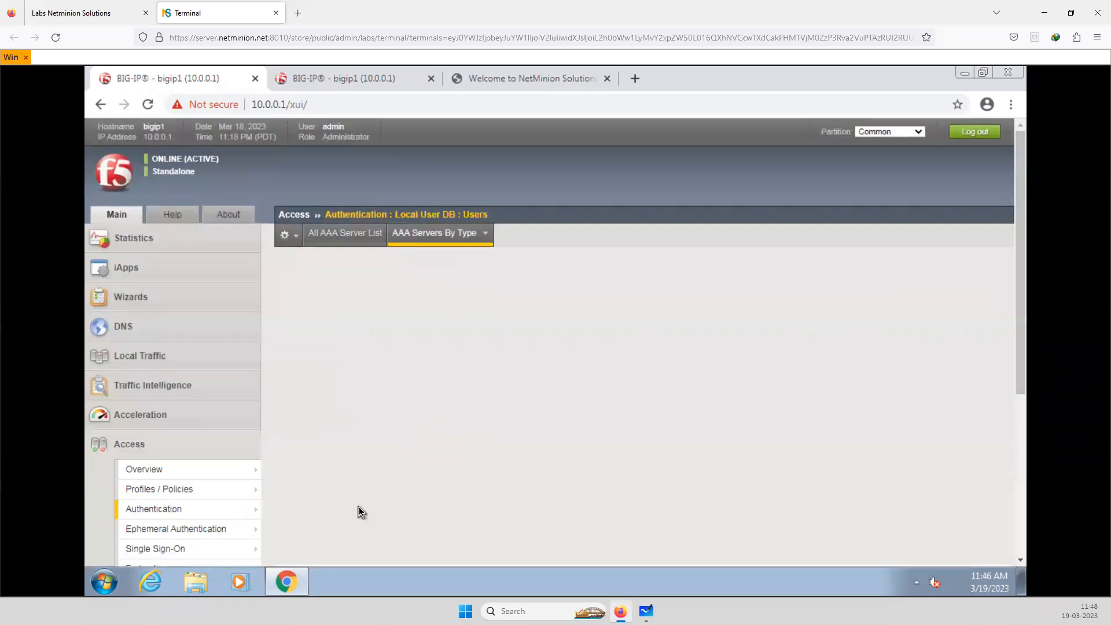
scroll(359, 507, down, 1)
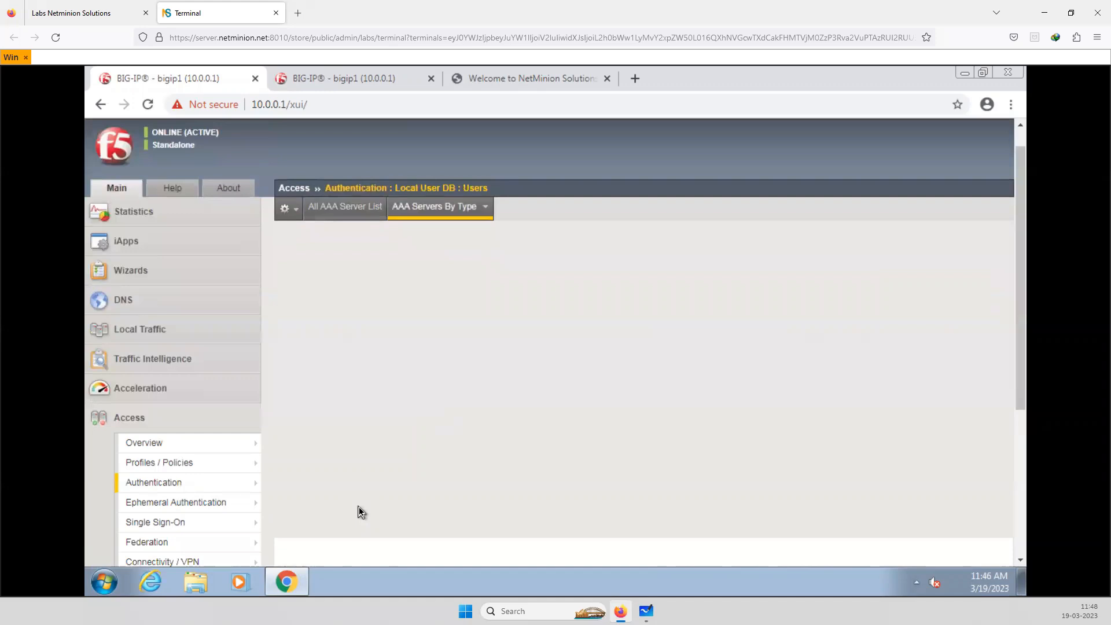
scroll(358, 508, down, 4)
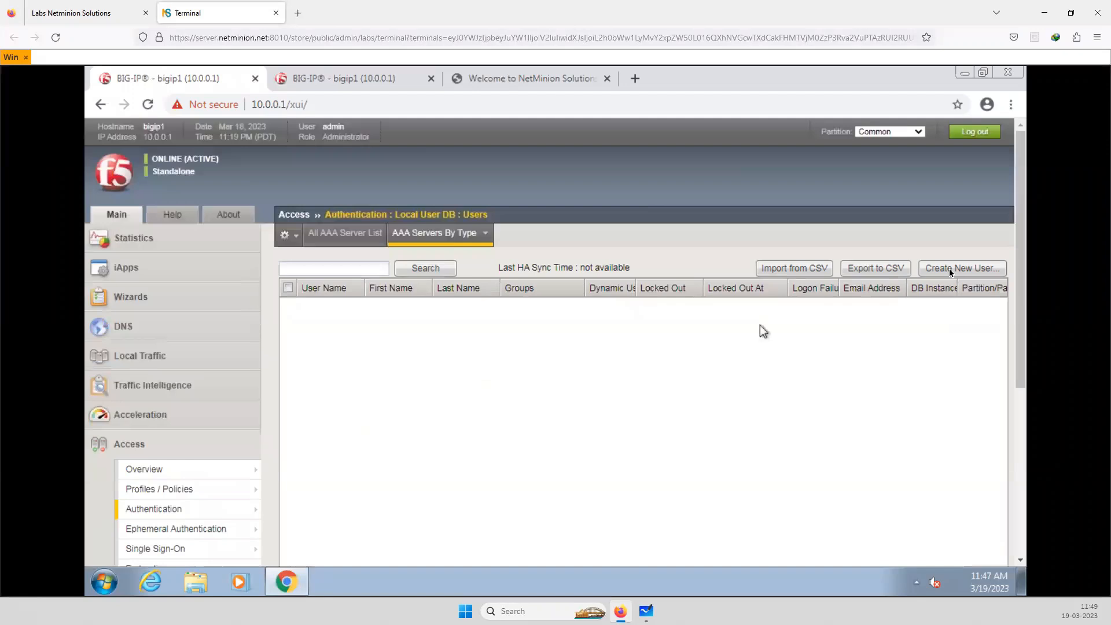
Create local user testuser in the /Common/Localdb instance, entering and confirming the account password without forcing a password change
click(951, 269)
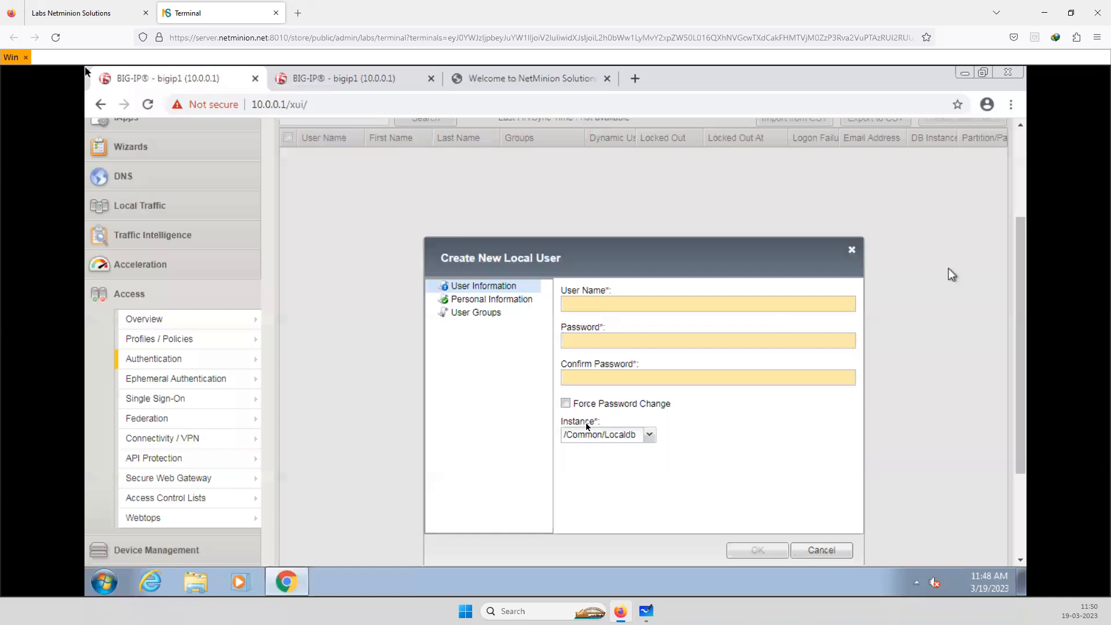
click(607, 305)
text(testuser)
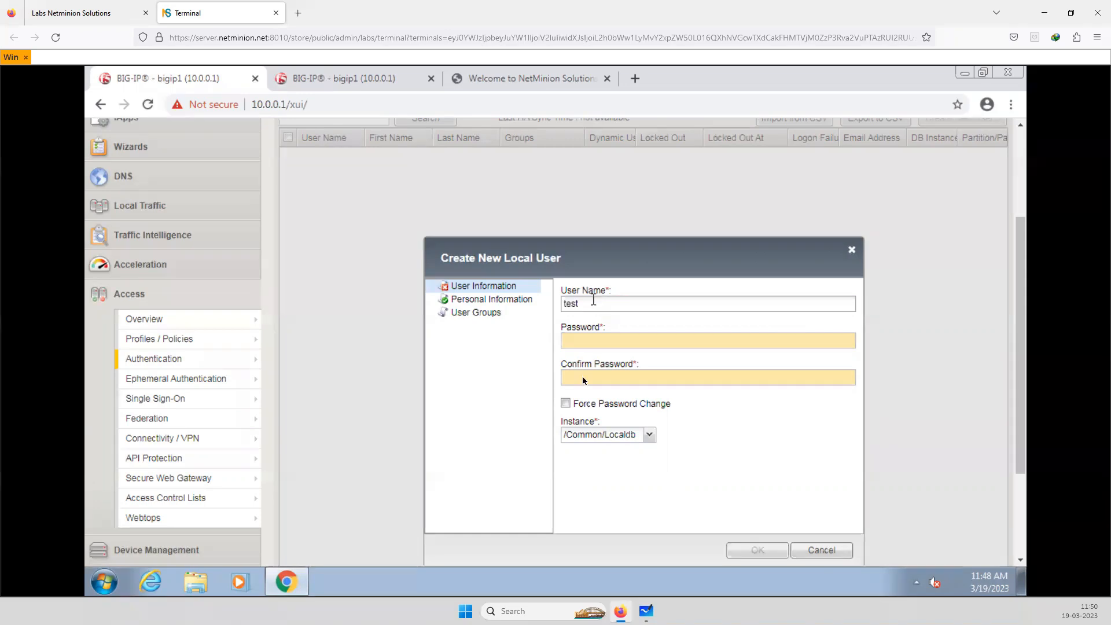
click(589, 346)
text(t)
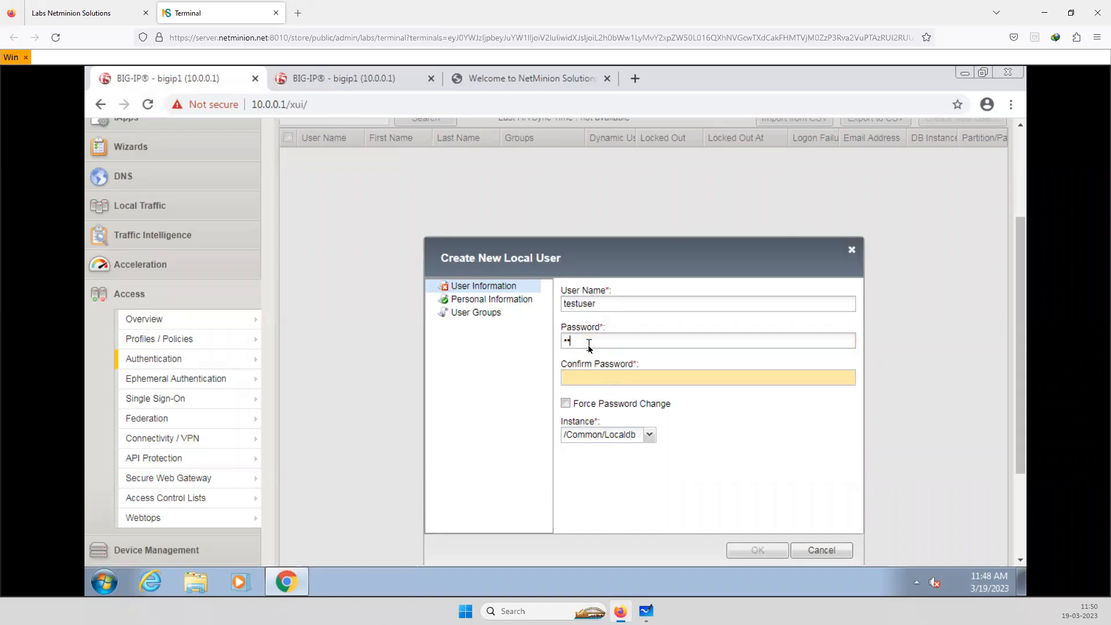
click(607, 381)
text(testuser)
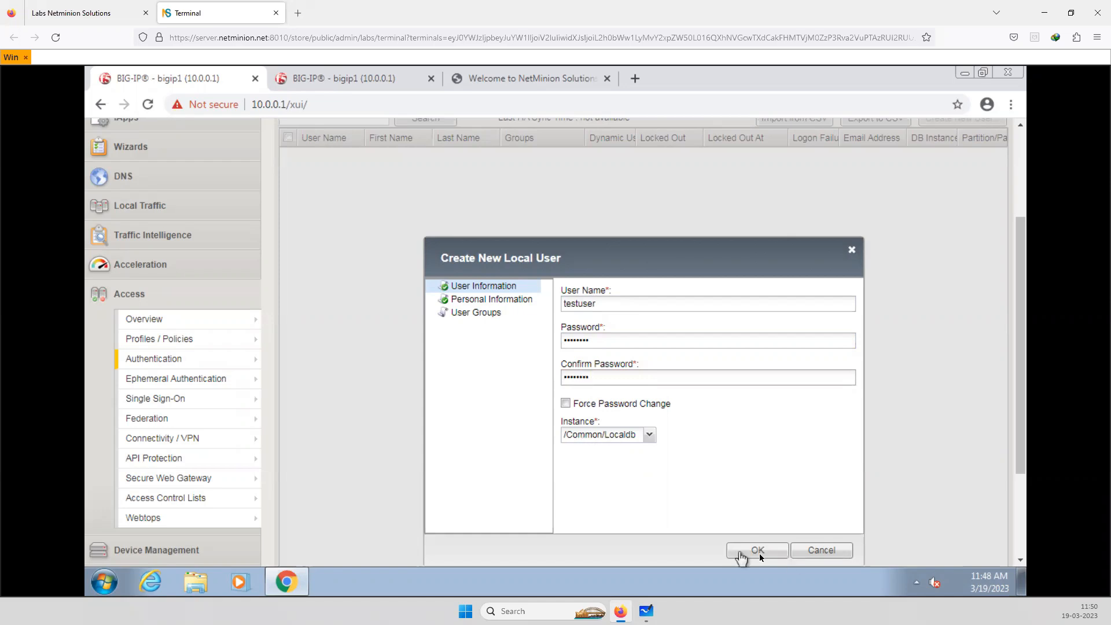
click(741, 553)
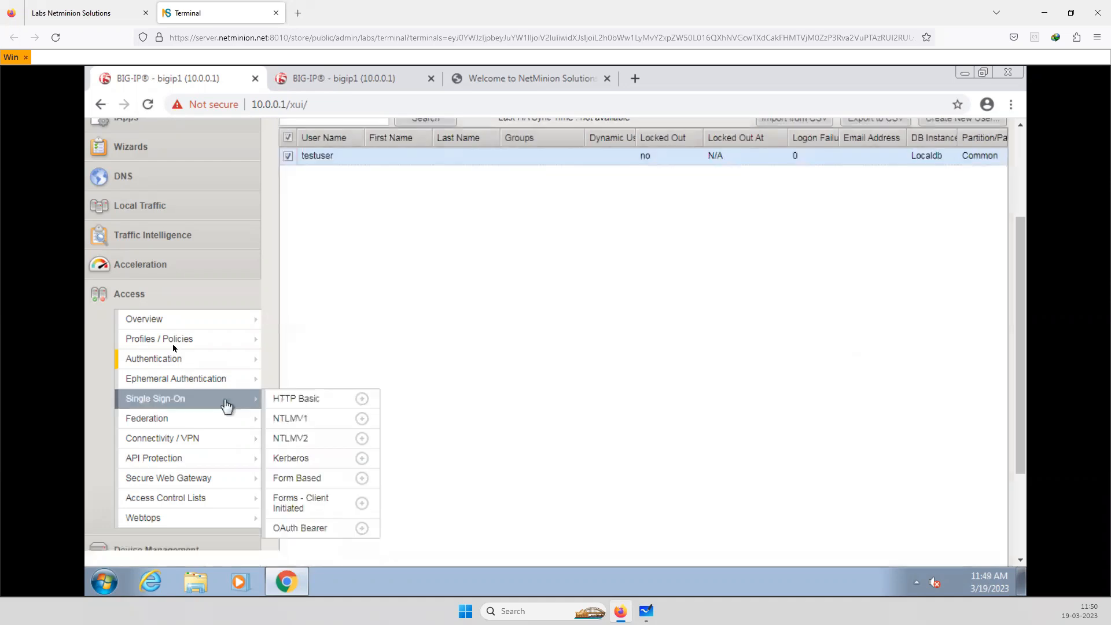
Set the LocalDB Auth instance in the Web_access_neminion per-session policy to /Common/Localdb, save it, and apply and close the policy
mouse_move(178, 354)
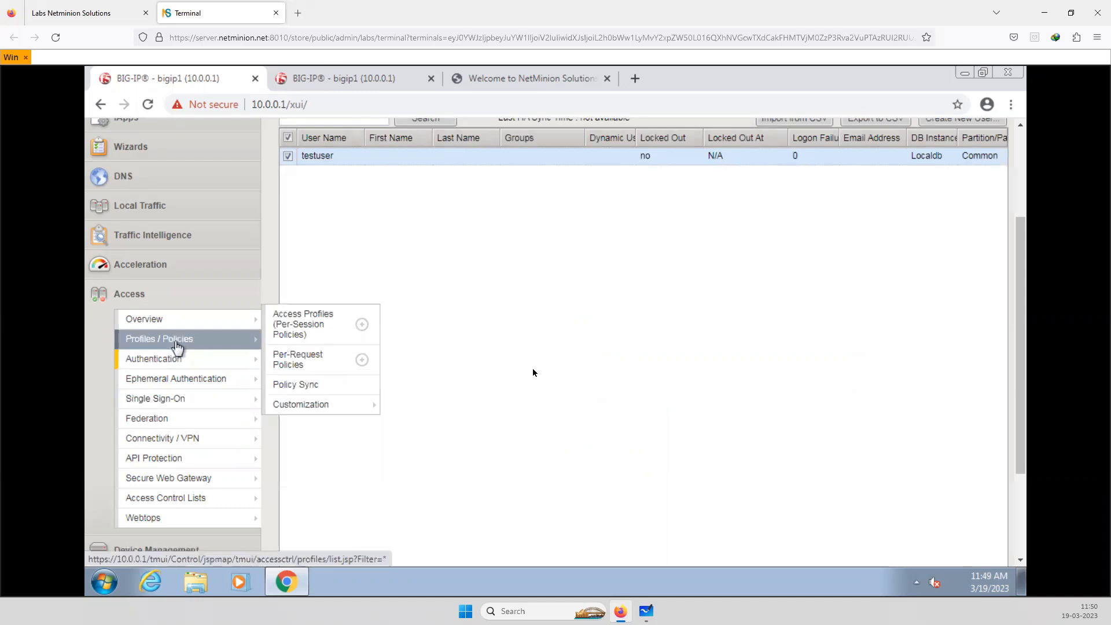
click(175, 343)
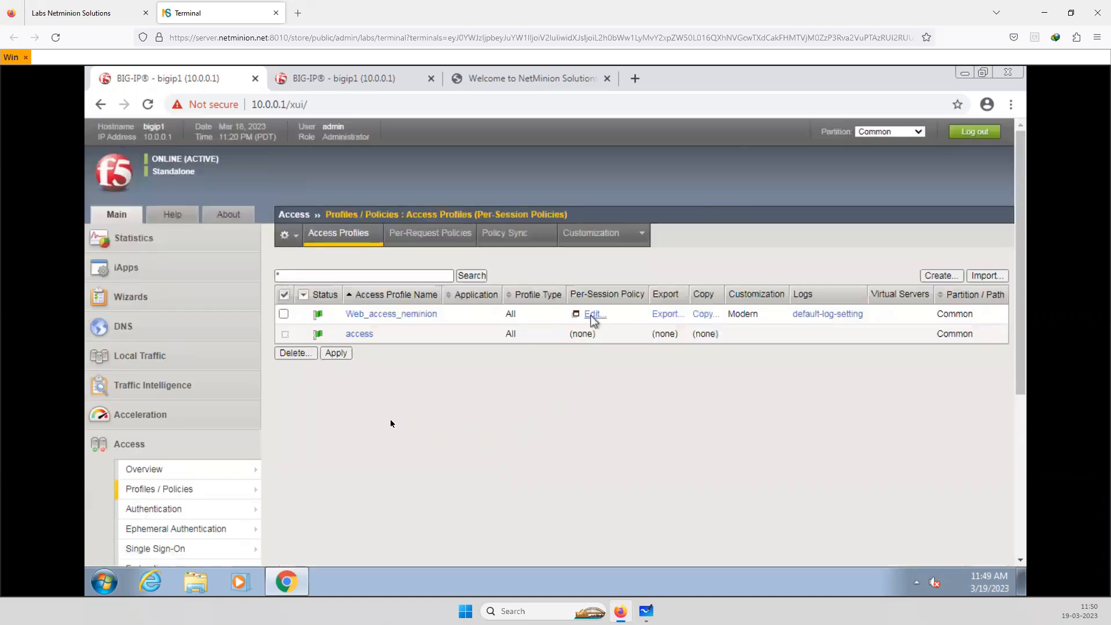
click(593, 314)
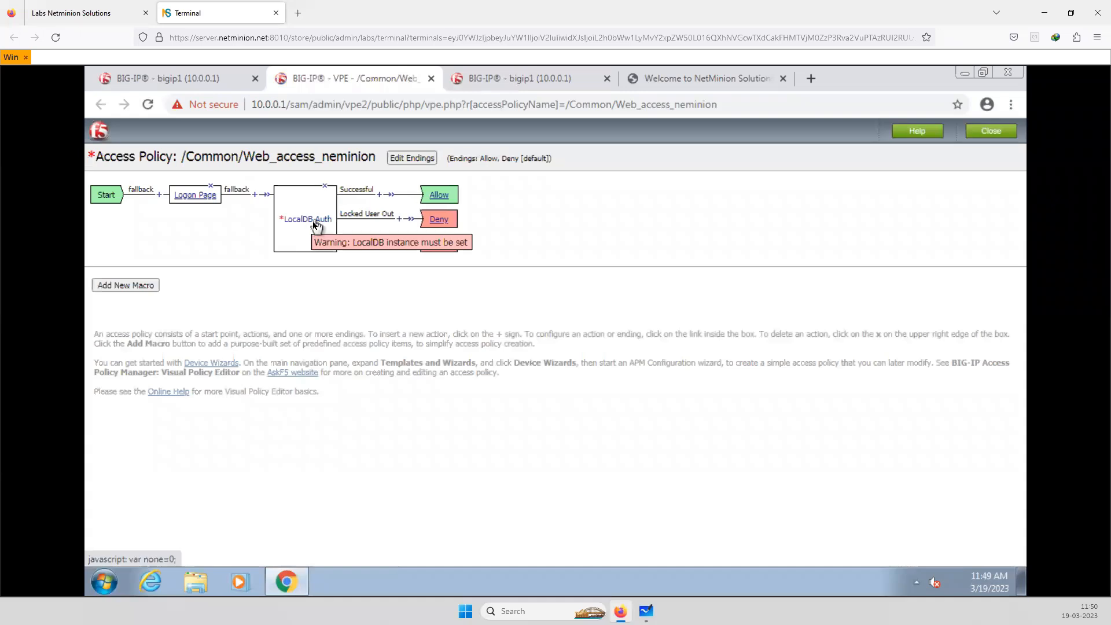
click(316, 219)
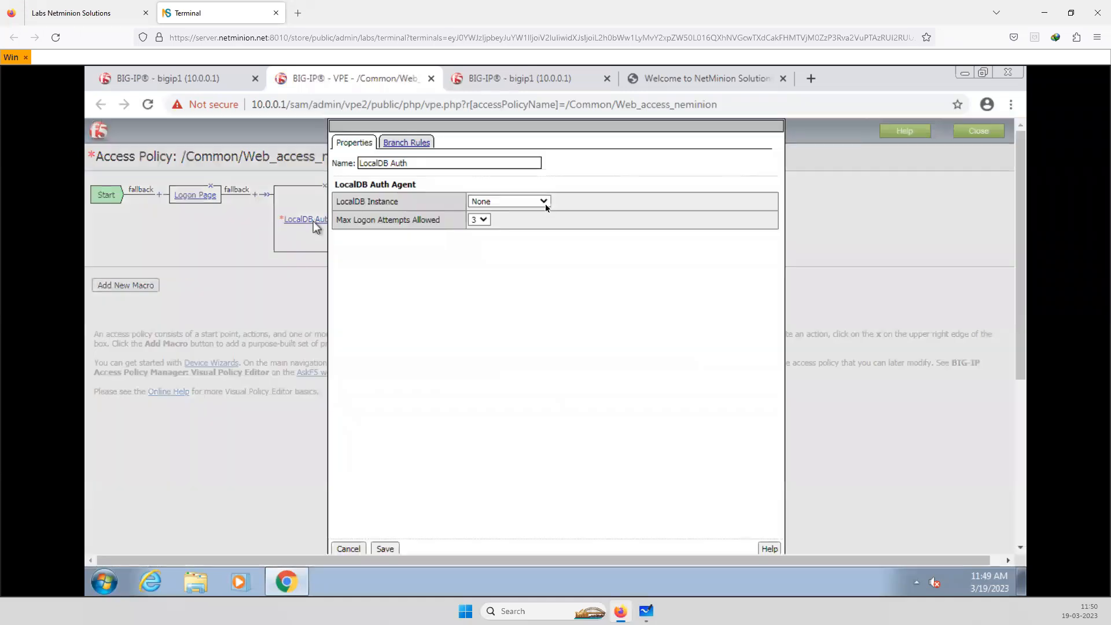
click(544, 206)
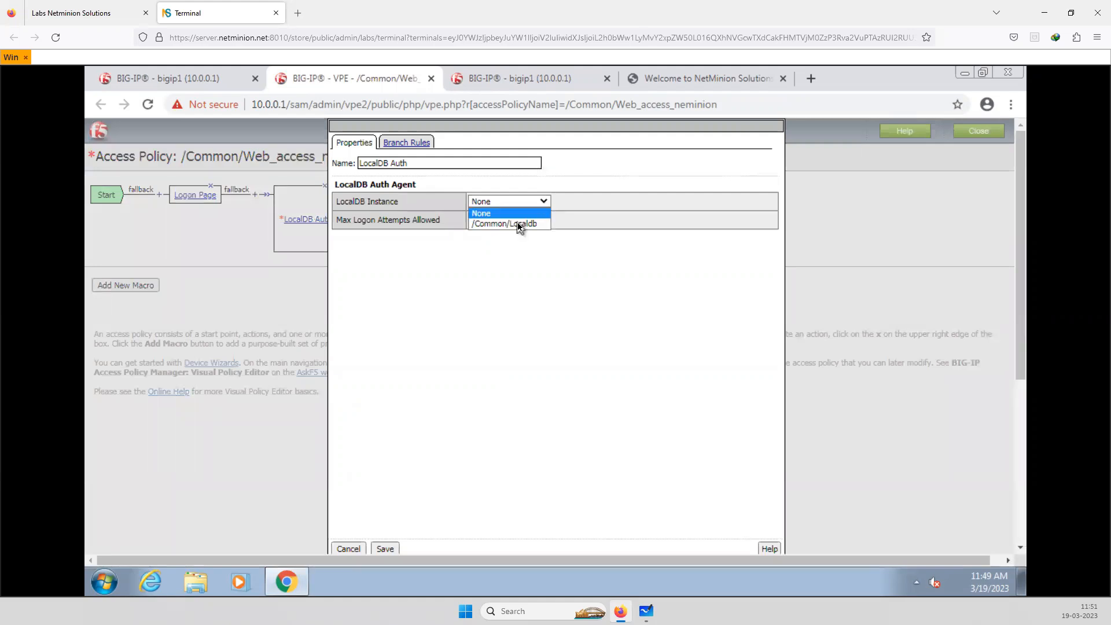
click(519, 224)
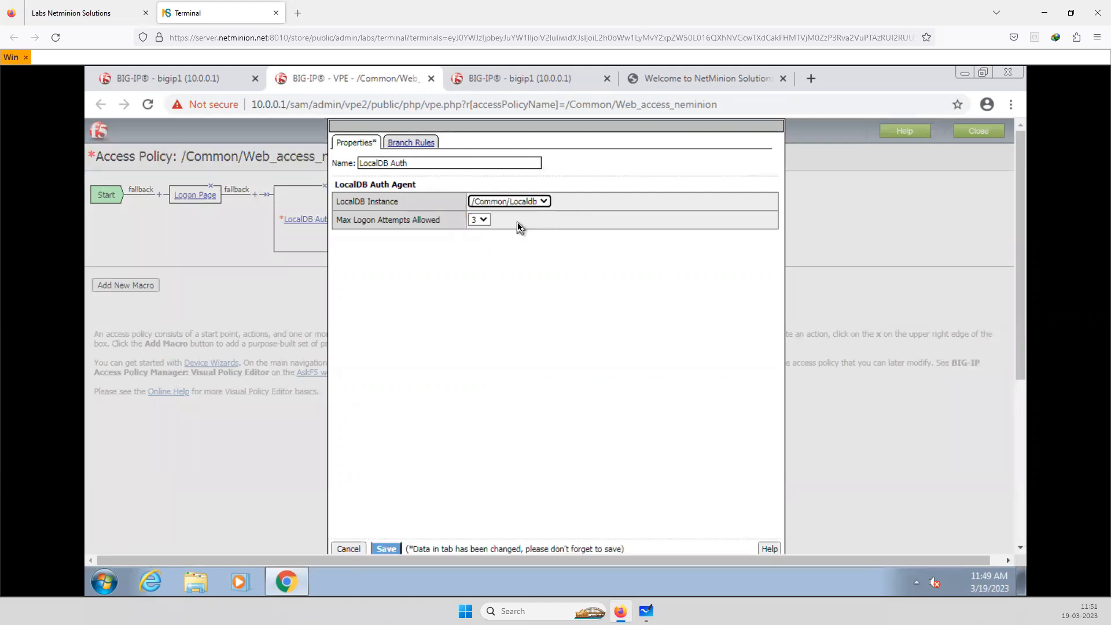
click(388, 550)
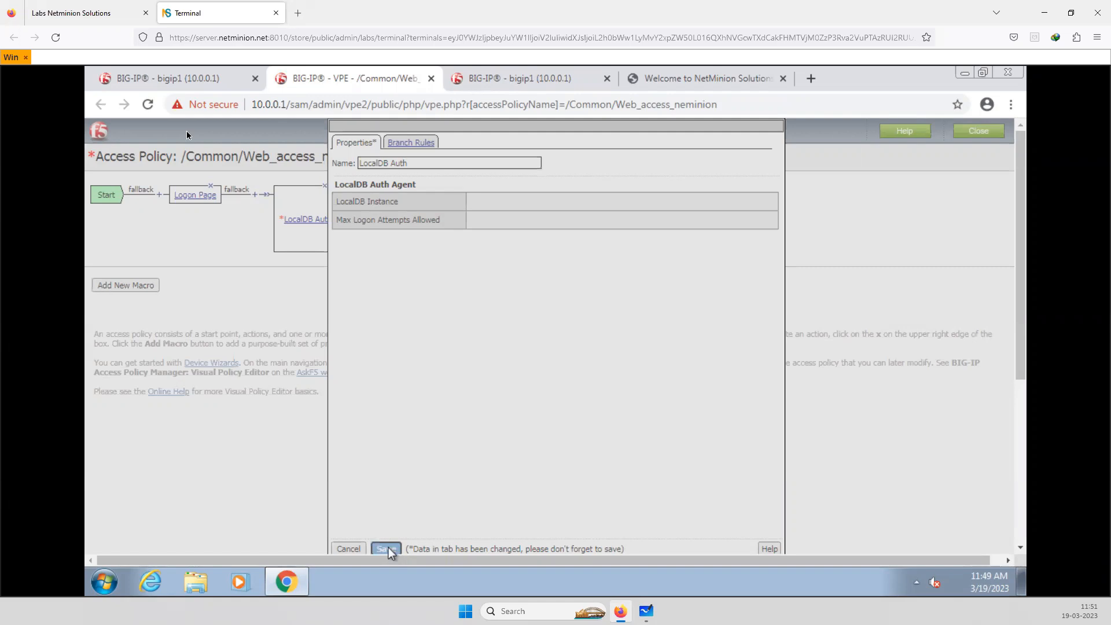
click(386, 549)
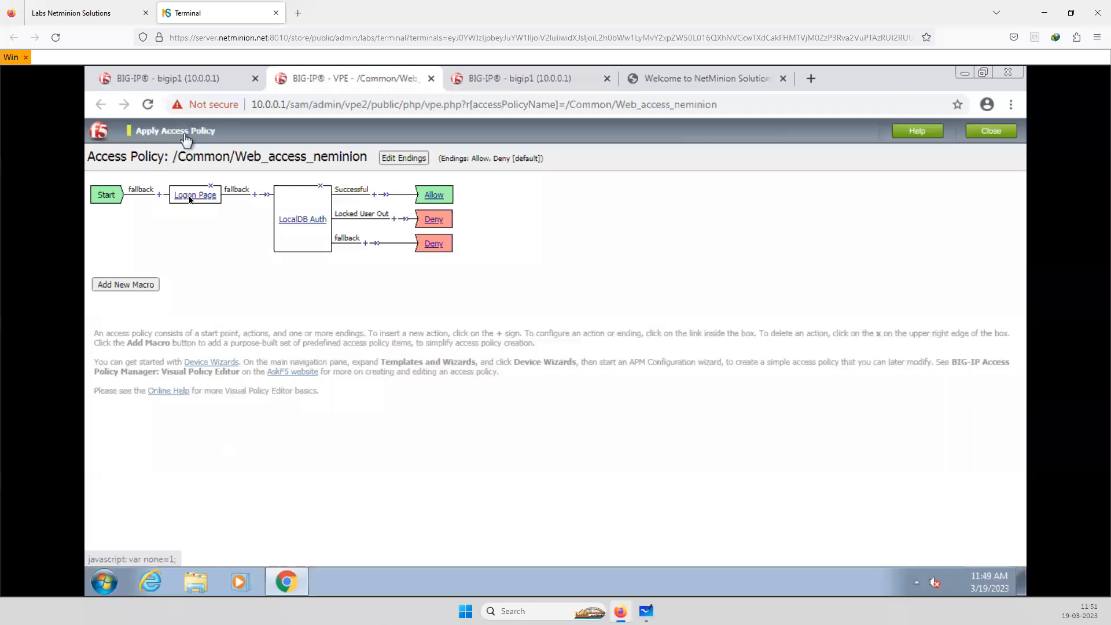
click(185, 135)
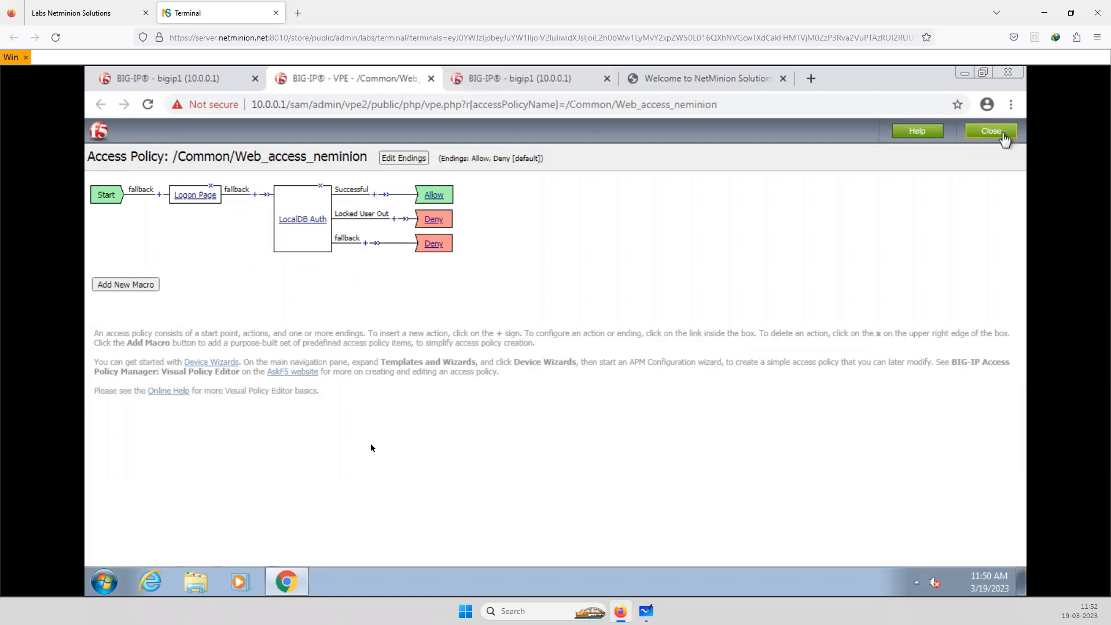
click(1002, 135)
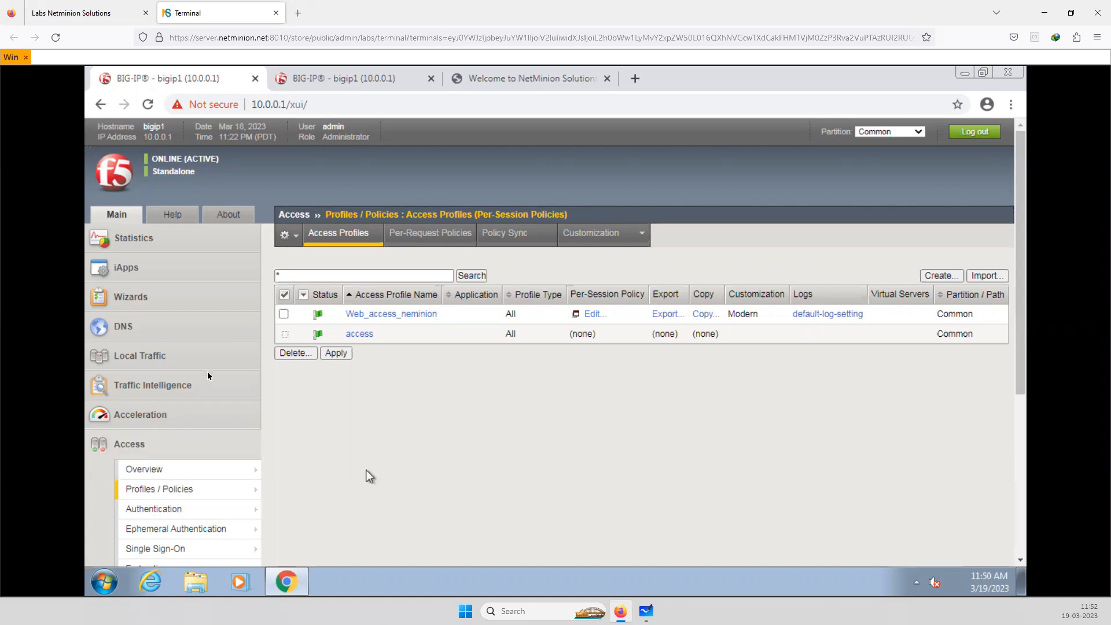
Open the properties of the vs_https virtual server and review its service port, protocol and SSL profile settings
click(147, 364)
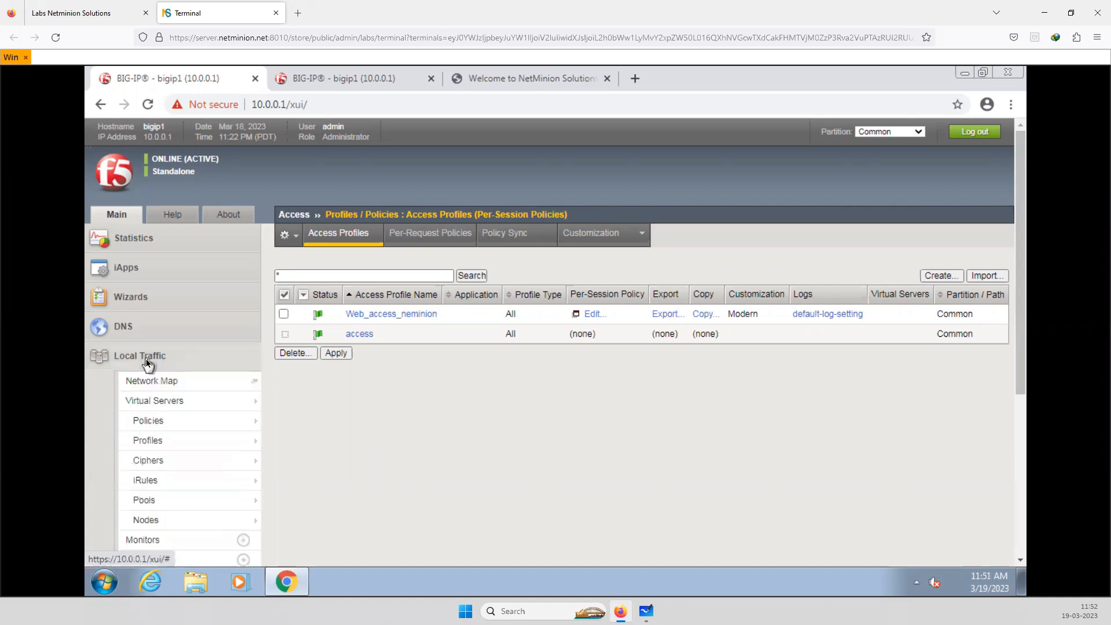
click(157, 400)
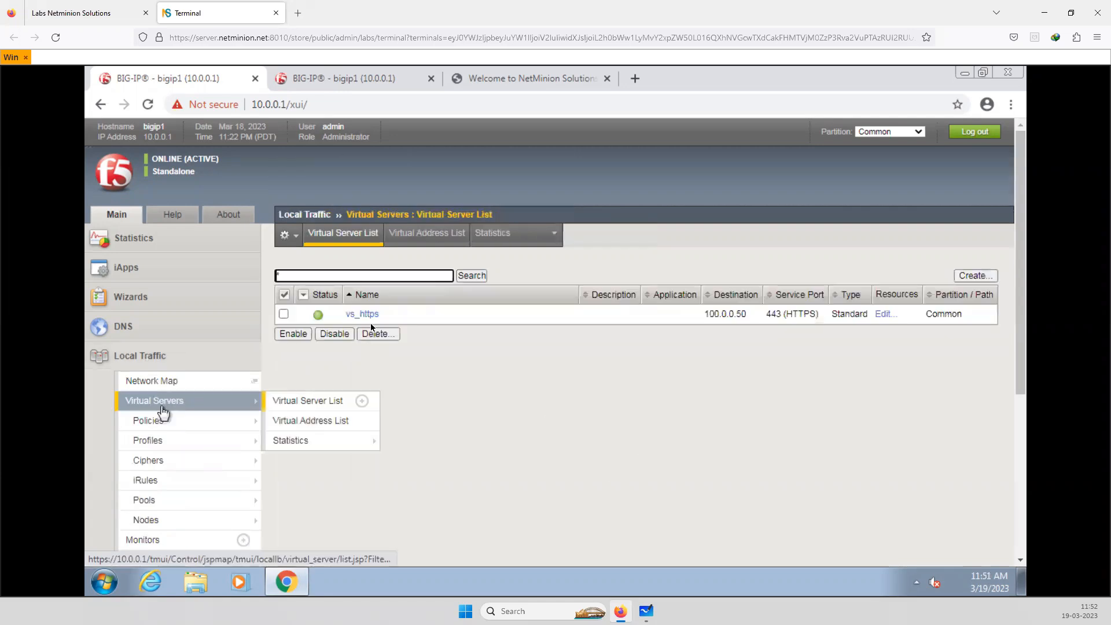
click(372, 318)
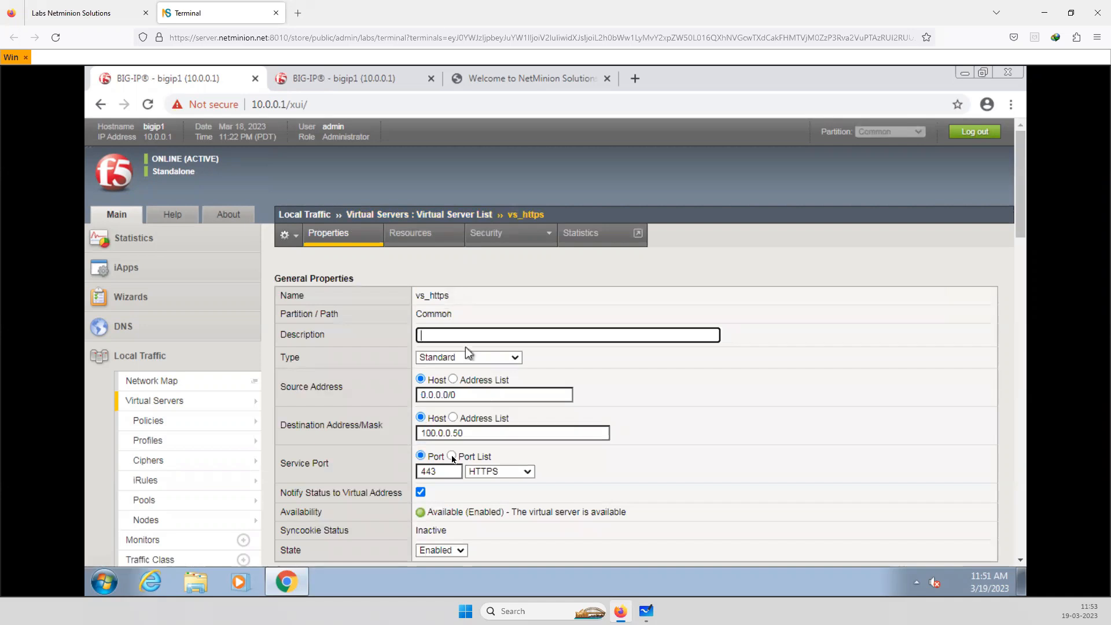
drag(438, 472, 419, 473)
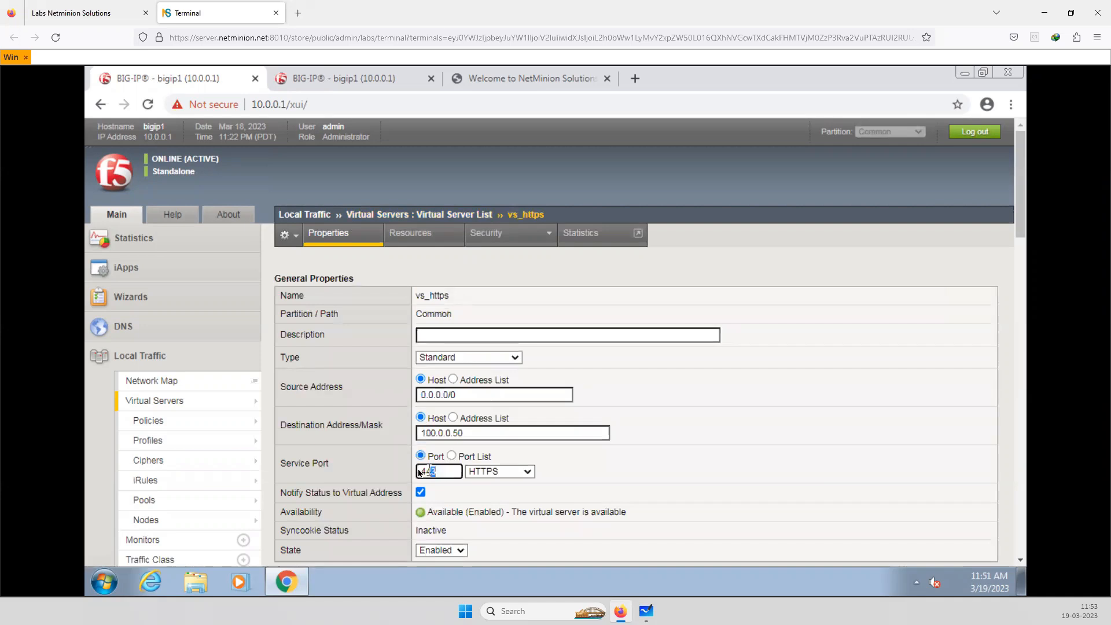
click(622, 511)
scroll(621, 511, down, 3)
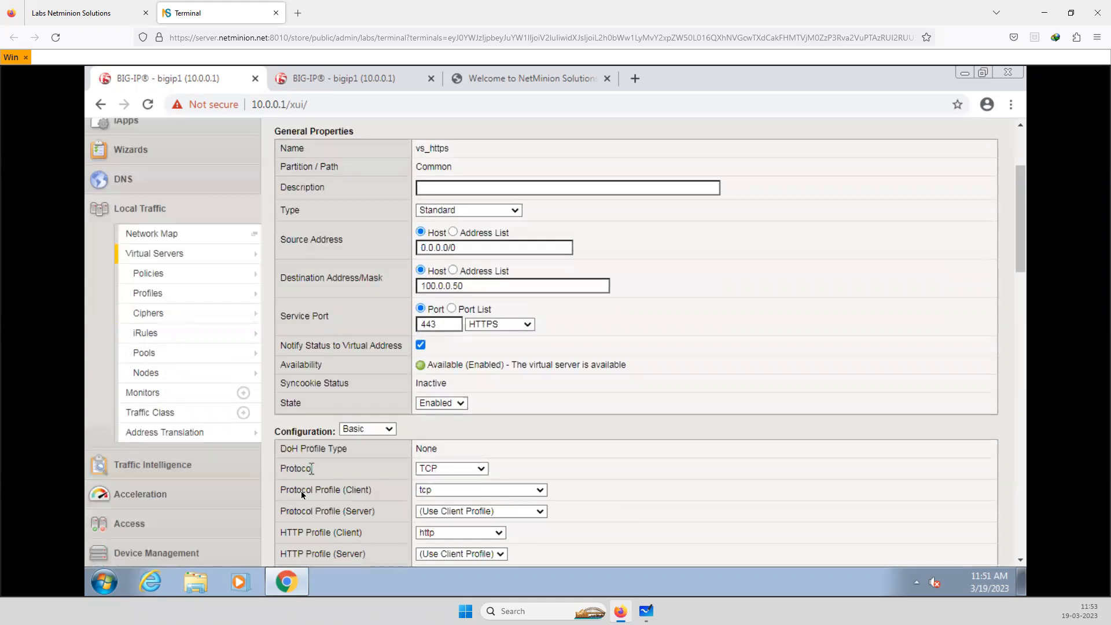
click(432, 491)
click(712, 506)
scroll(668, 515, down, 5)
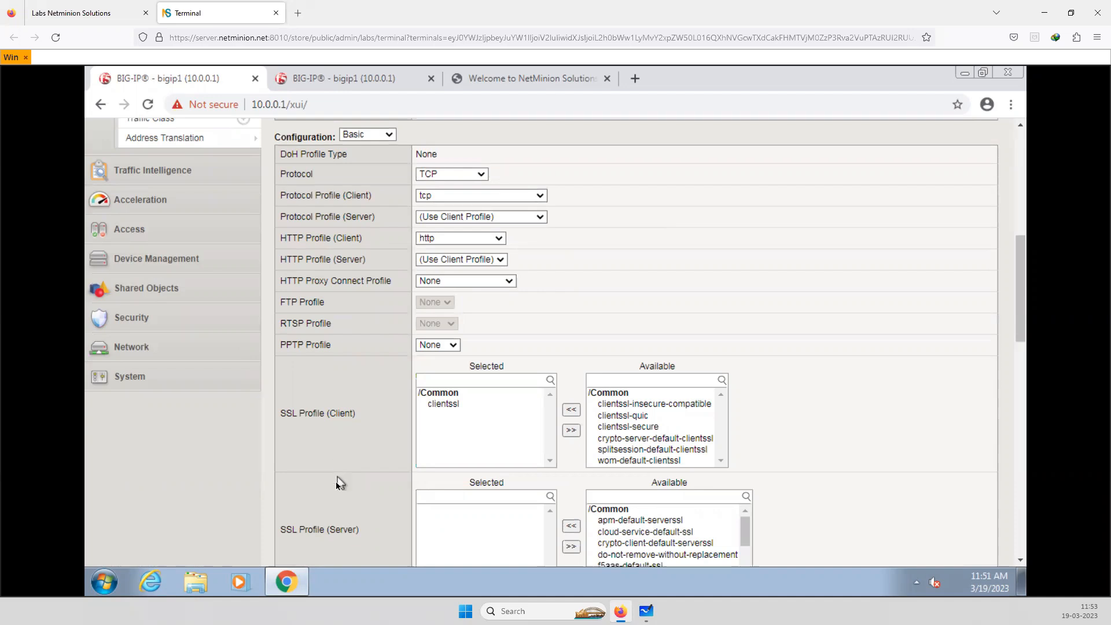
Assign the Web_access_neminion access profile to the vs_https virtual server and update it
scroll(335, 482, down, 6)
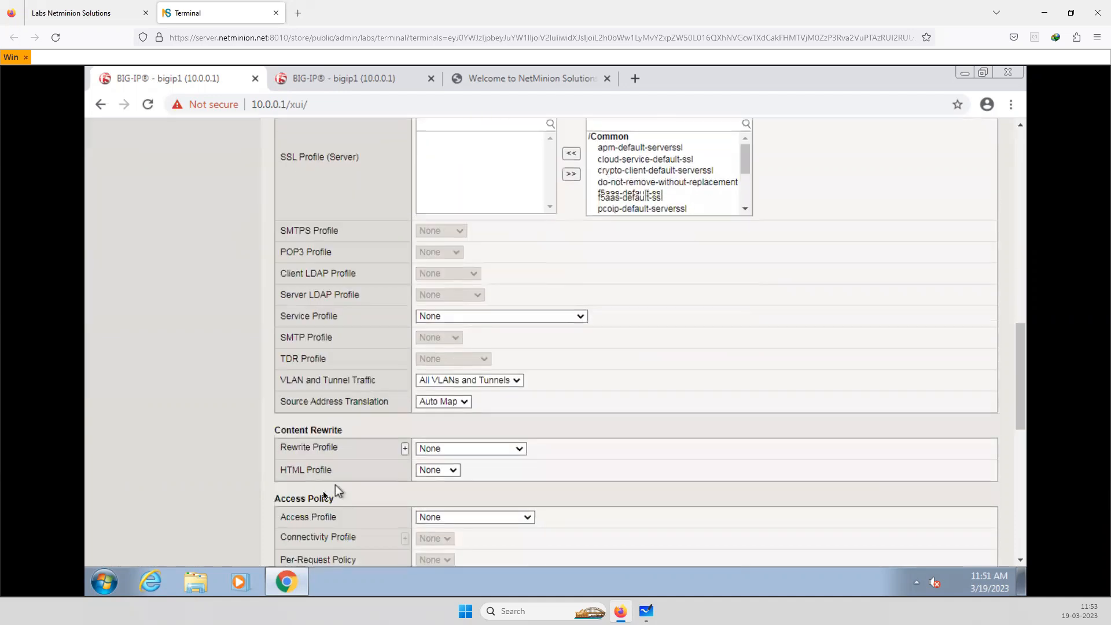
scroll(278, 440, down, 1)
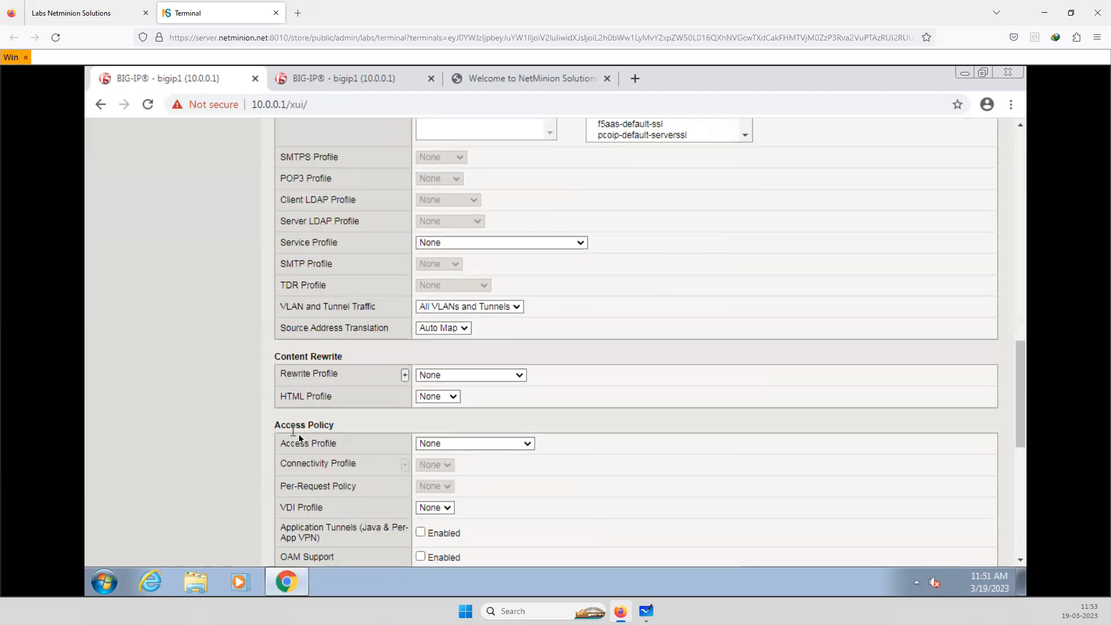
scroll(300, 438, down, 1)
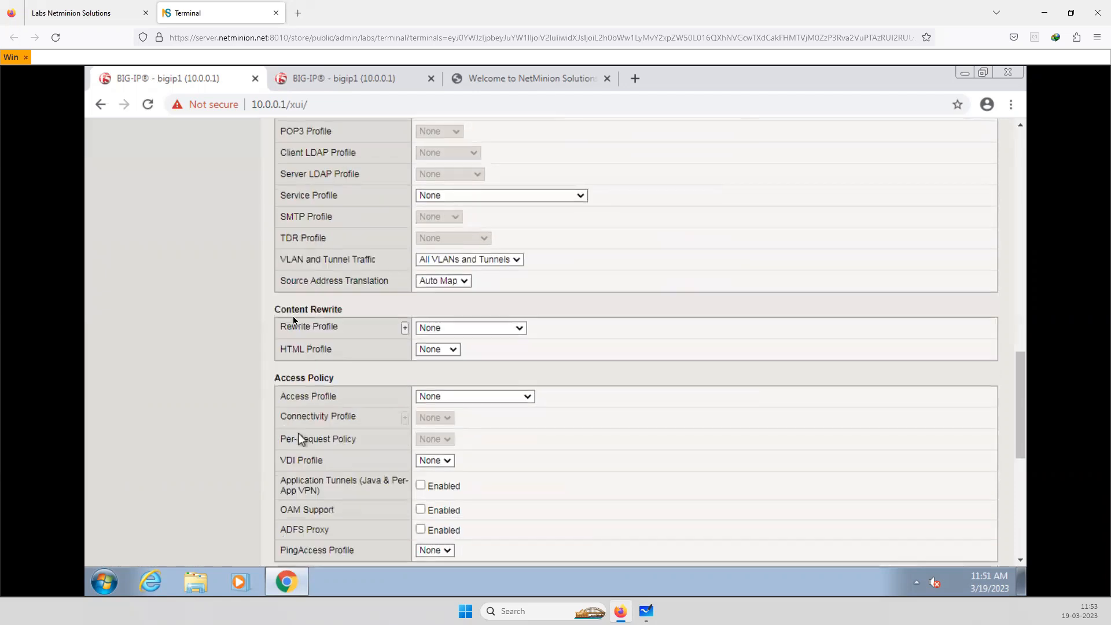
scroll(297, 433, down, 4)
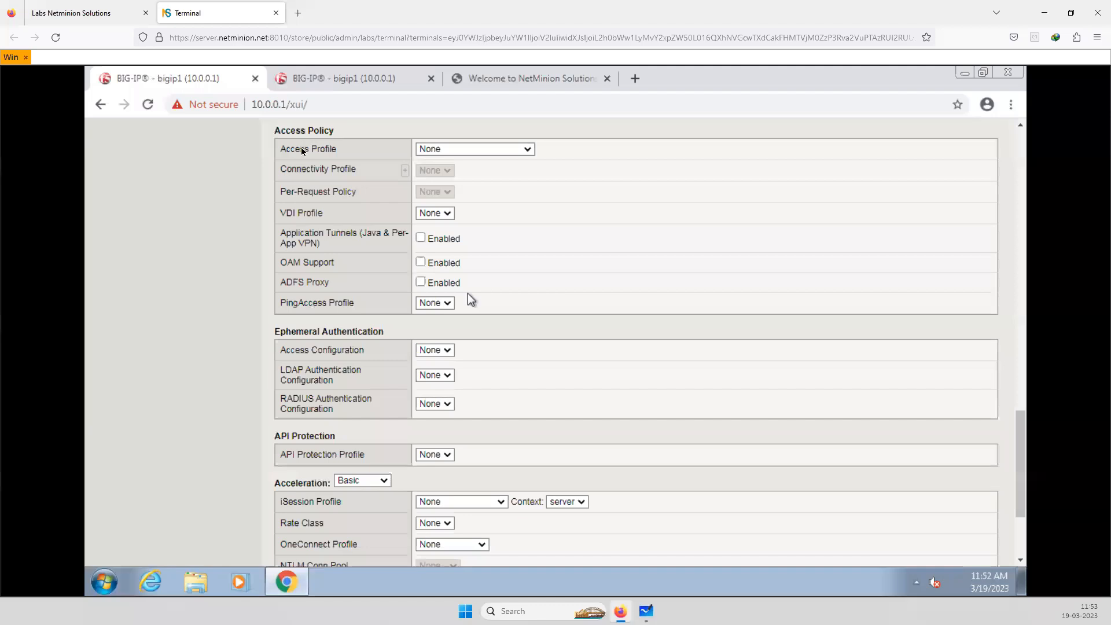
click(526, 150)
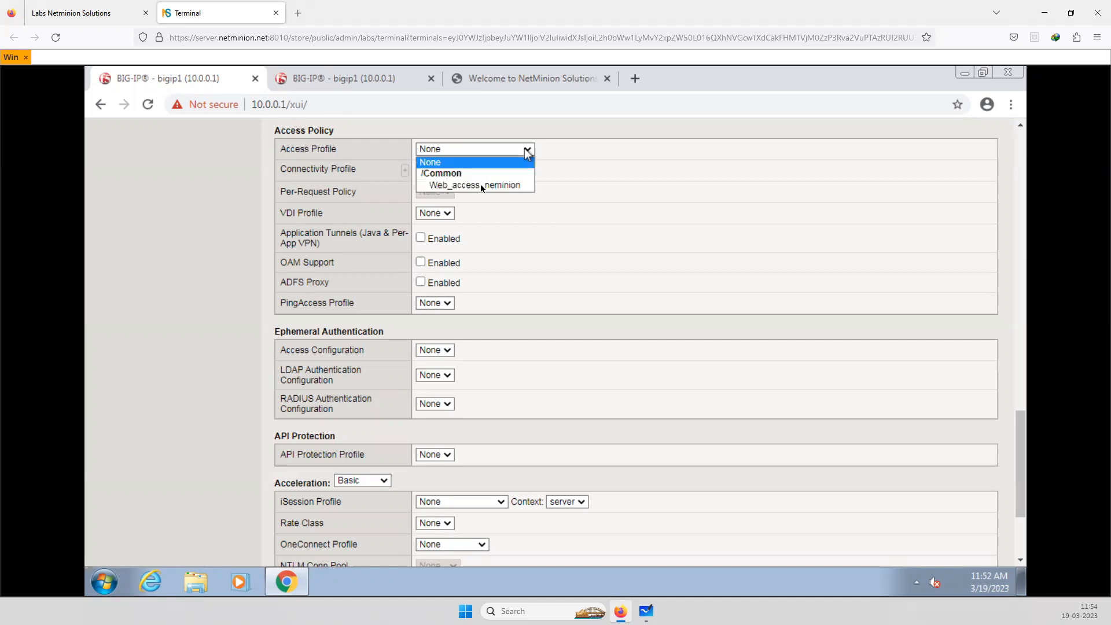
click(480, 184)
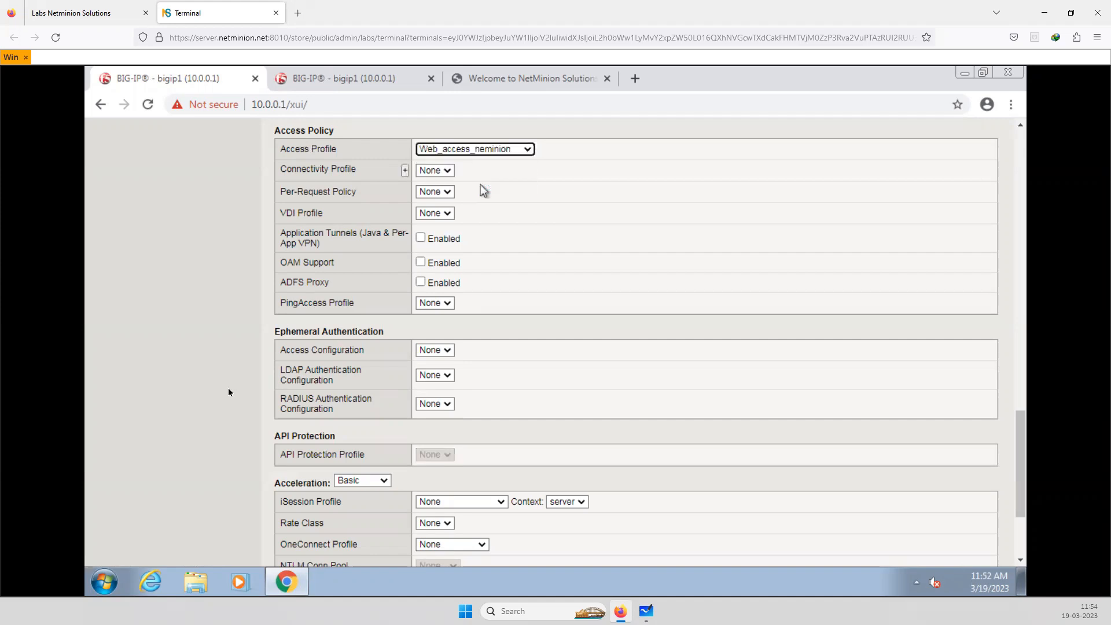
scroll(229, 392, down, 5)
click(296, 546)
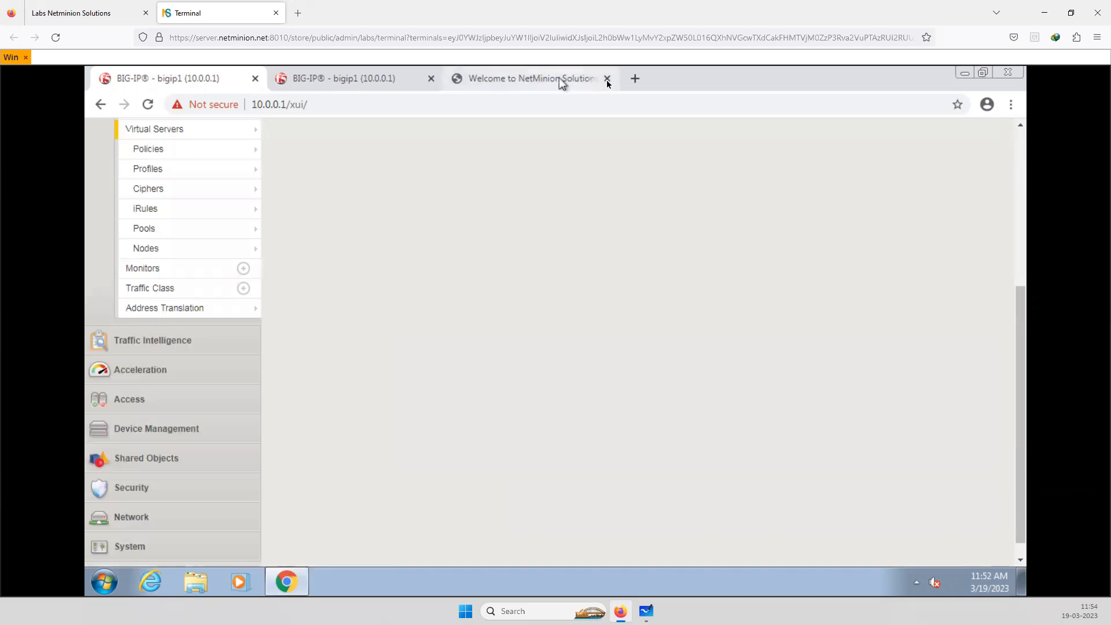
click(600, 92)
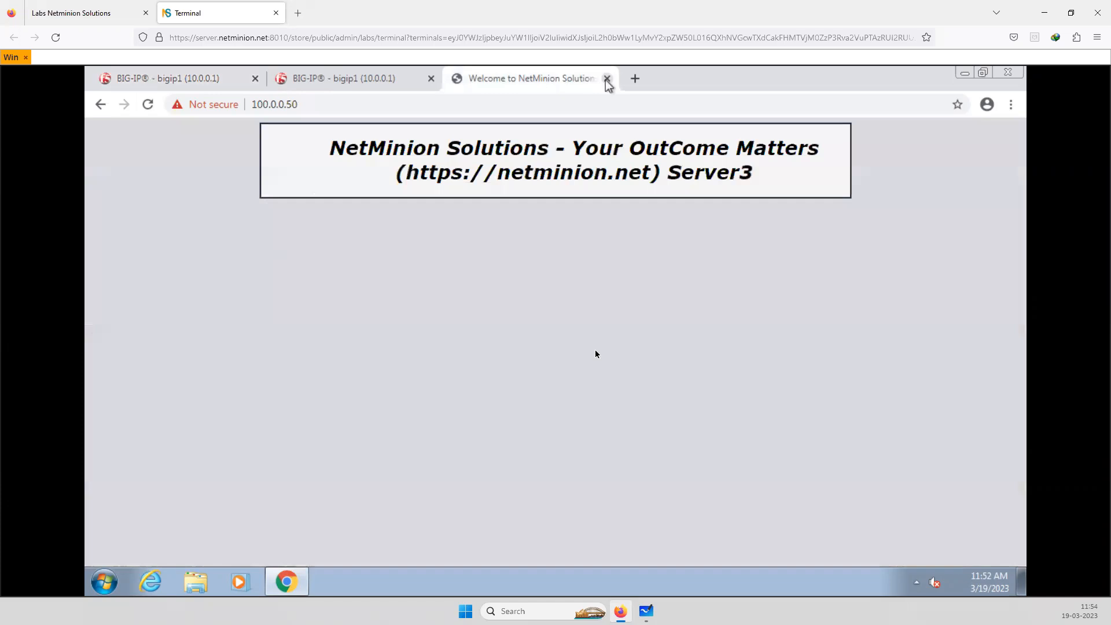
click(607, 78)
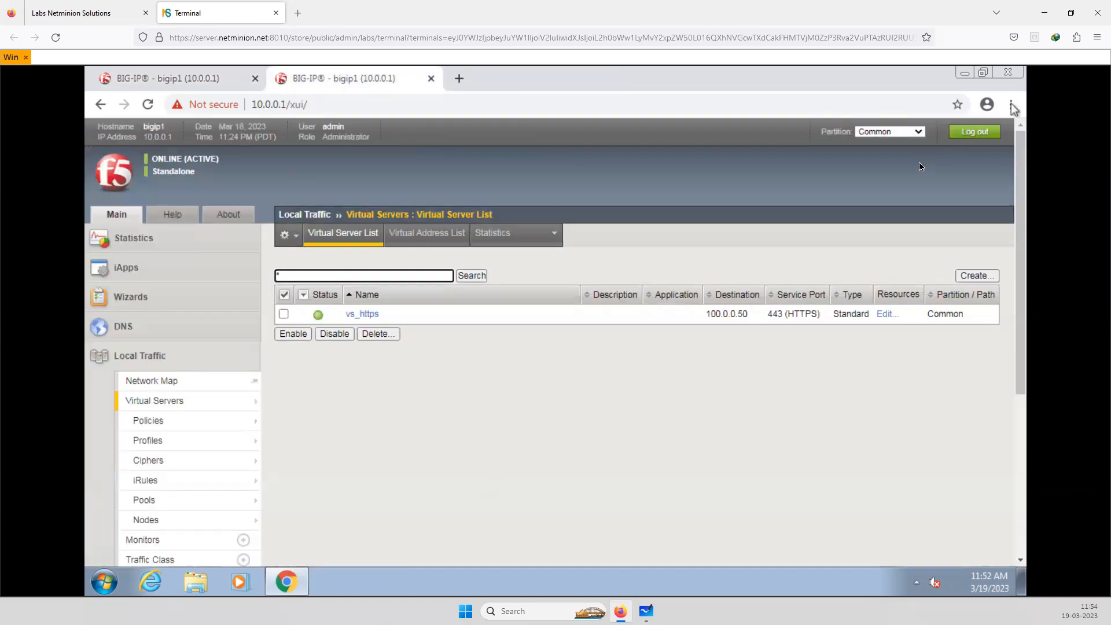
click(1011, 105)
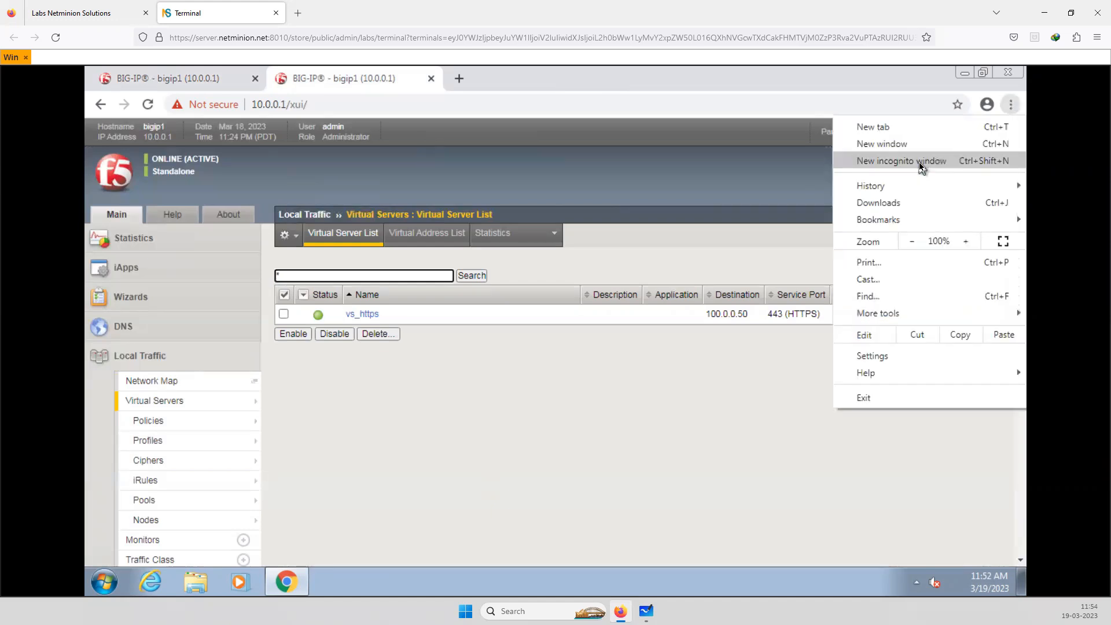
click(921, 166)
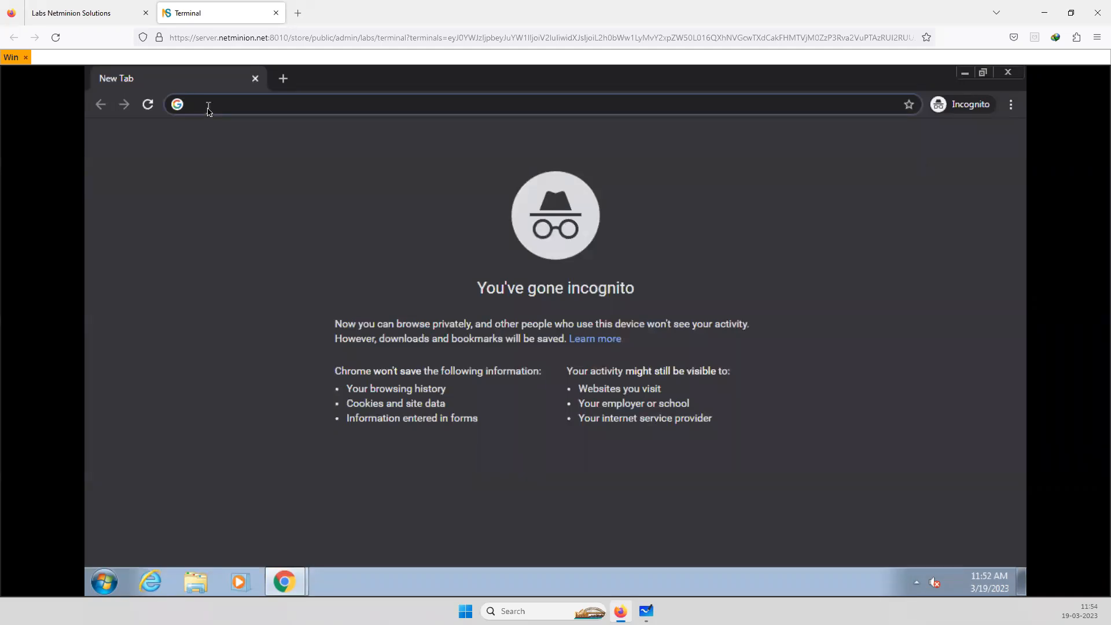
text(h)
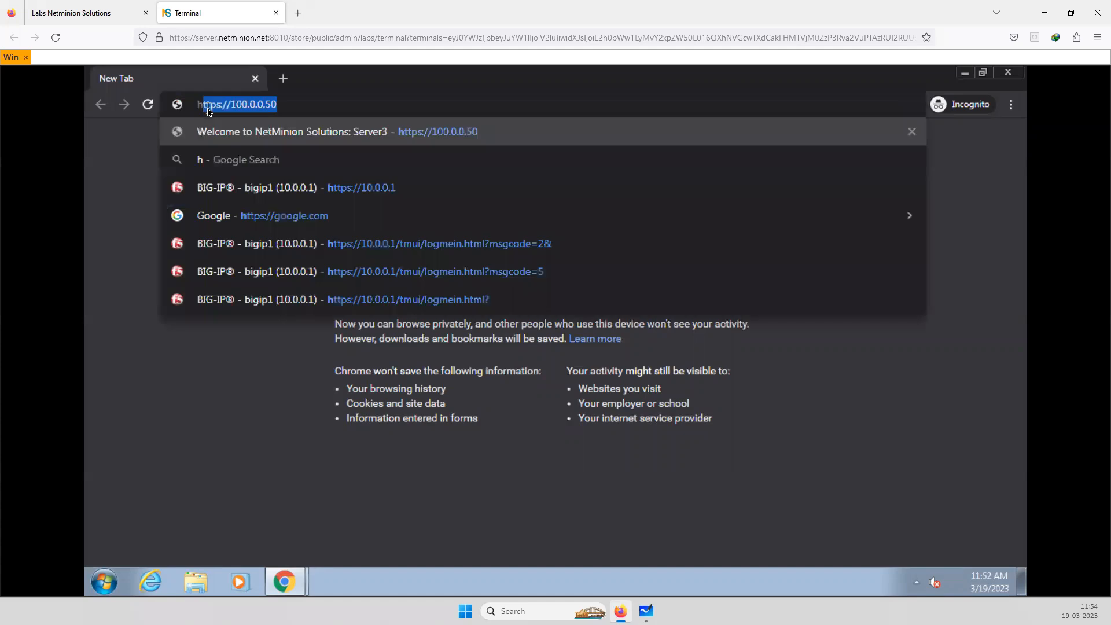
text(ttps)
key(End)
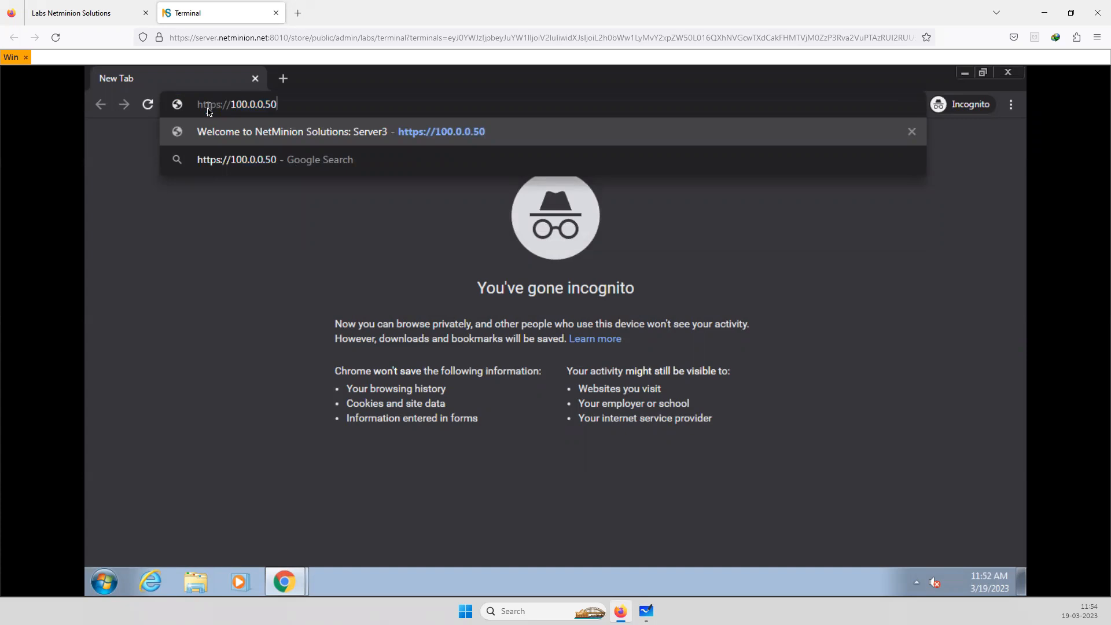
key(Return)
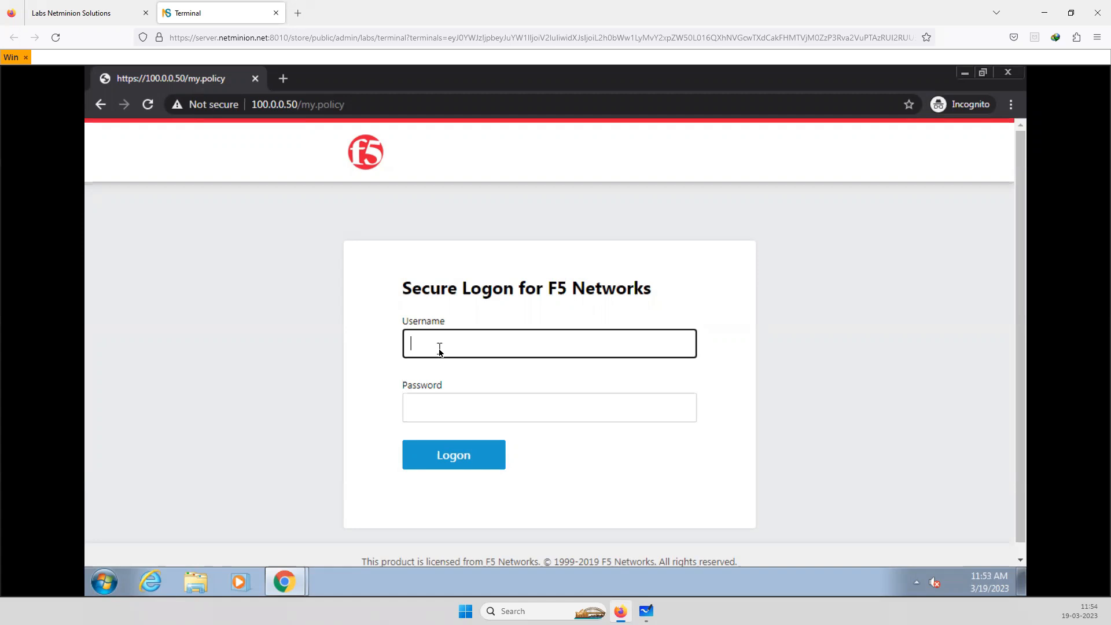
Try to log on to the F5 secure logon page as test, entering a password
text(test)
key(Tab)
text(test)
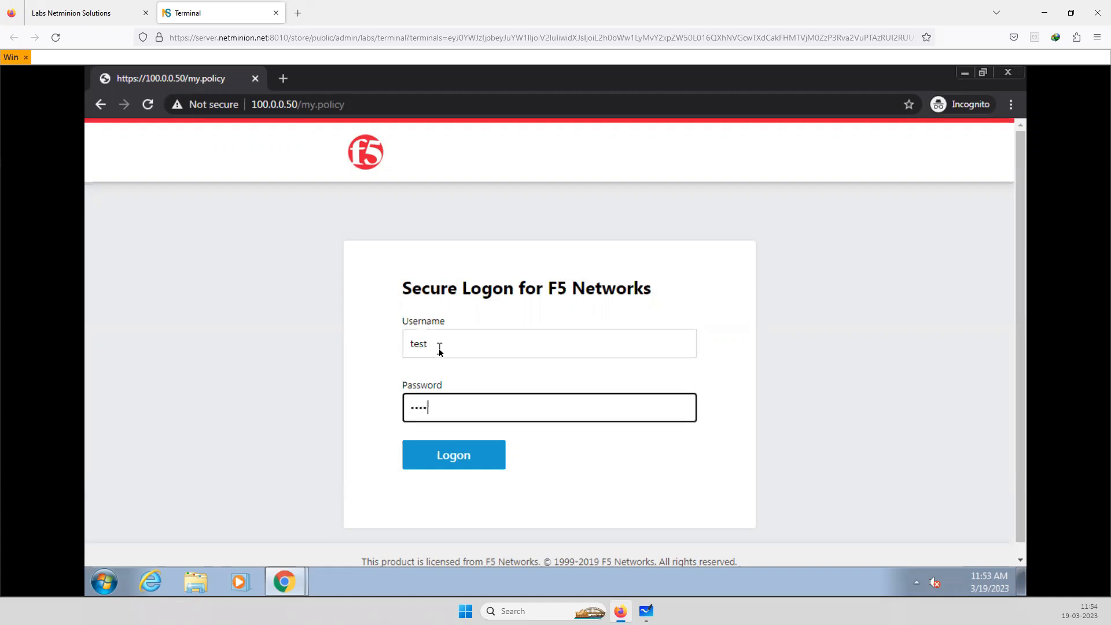
text(1234)
click(471, 462)
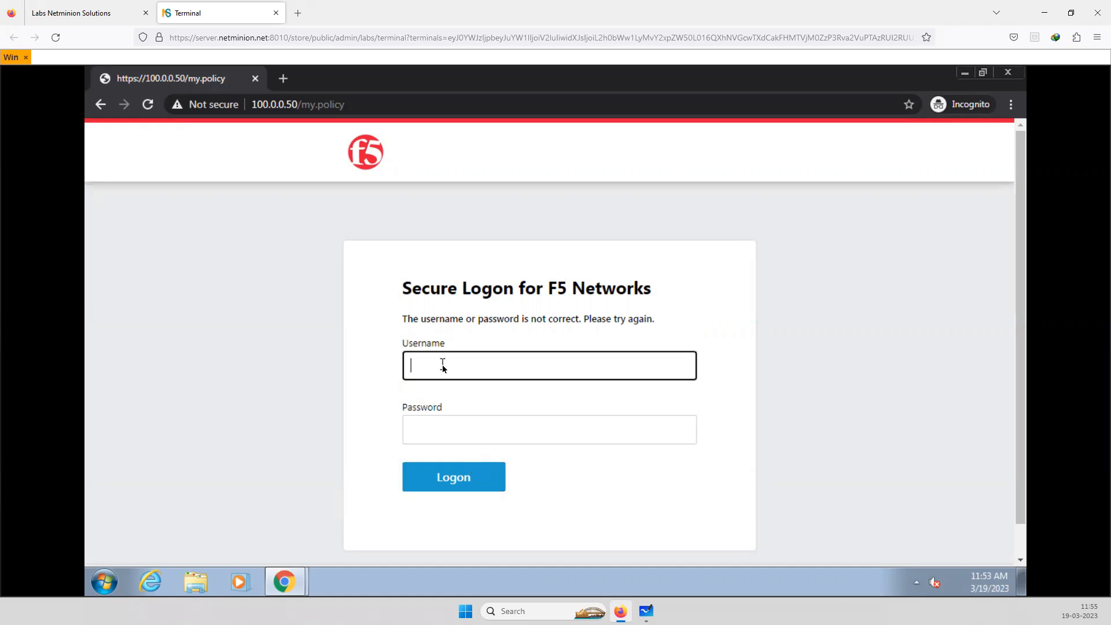
Try the logon as testusert with the account password, and re-enter the username as testuser
text(ert)
key(Tab)
text(•)
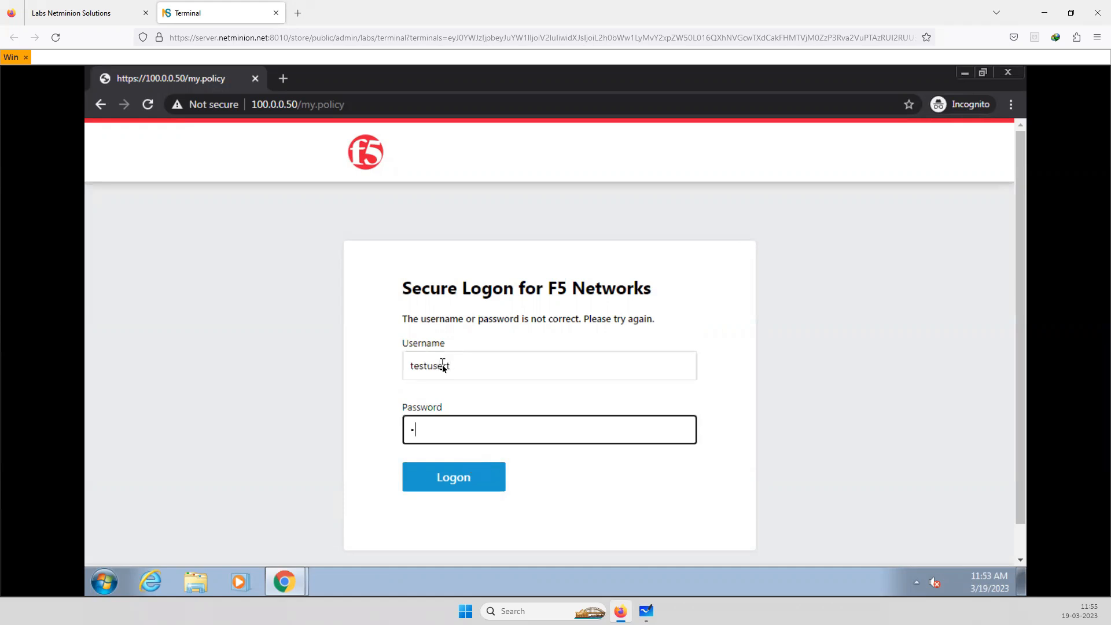
text(•••••••)
click(446, 477)
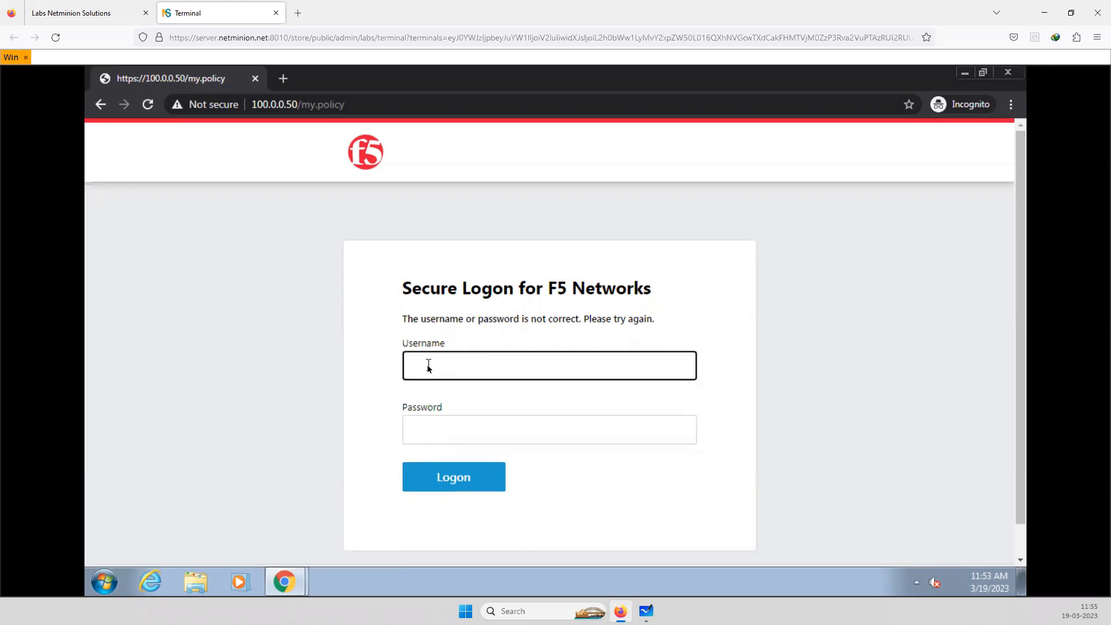
text(testuser)
key(Tab)
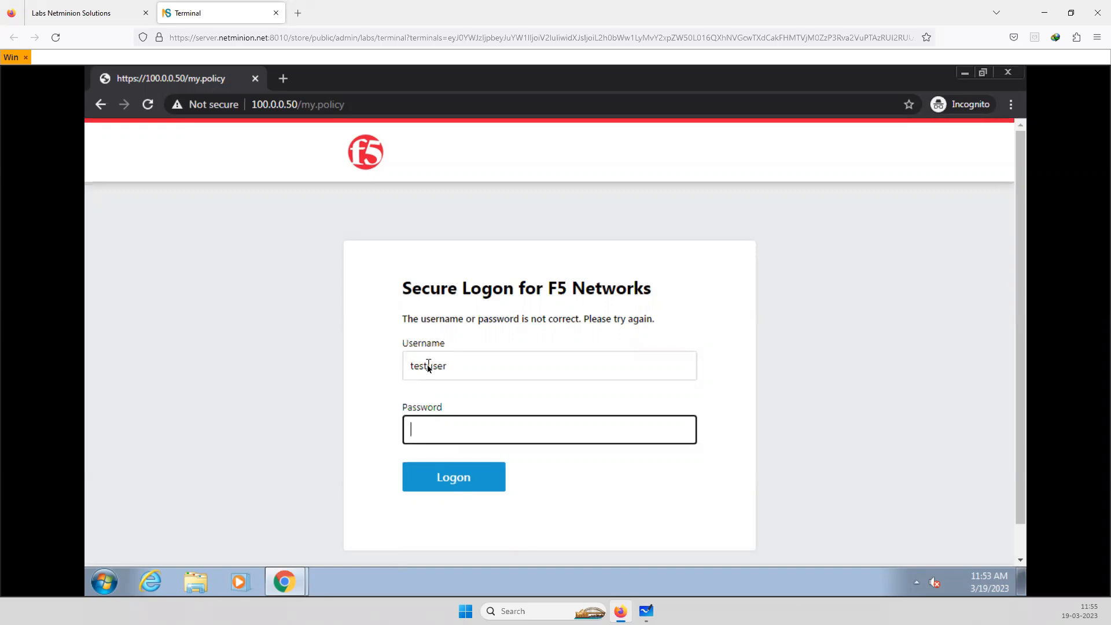
Open the BIG-IP management site in a regular browser window and display the Local User DB users
right_click(285, 581)
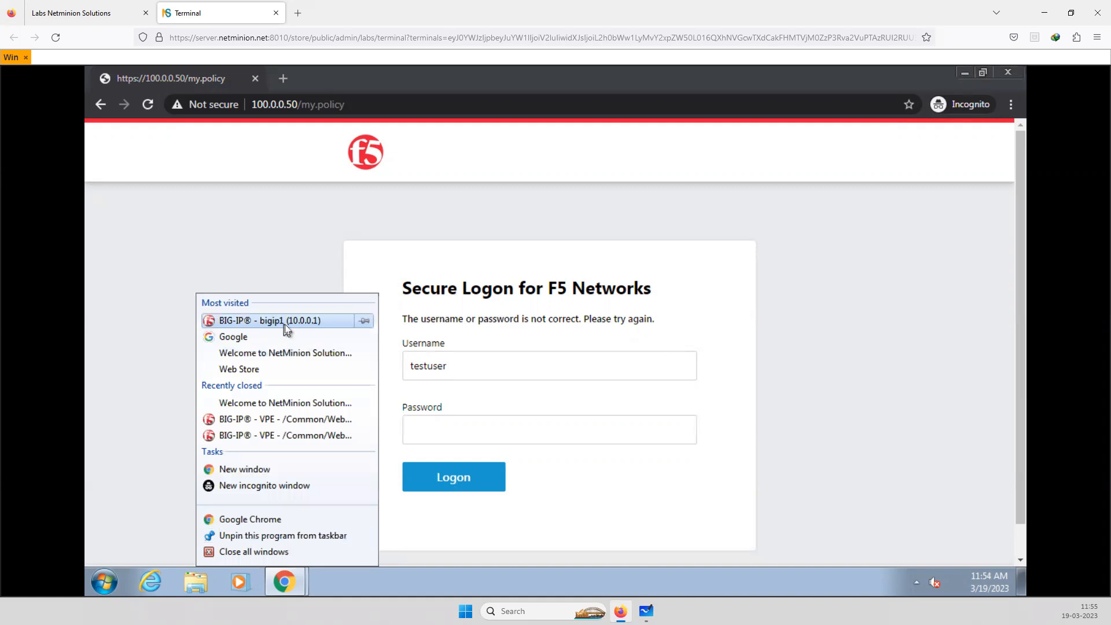
click(284, 324)
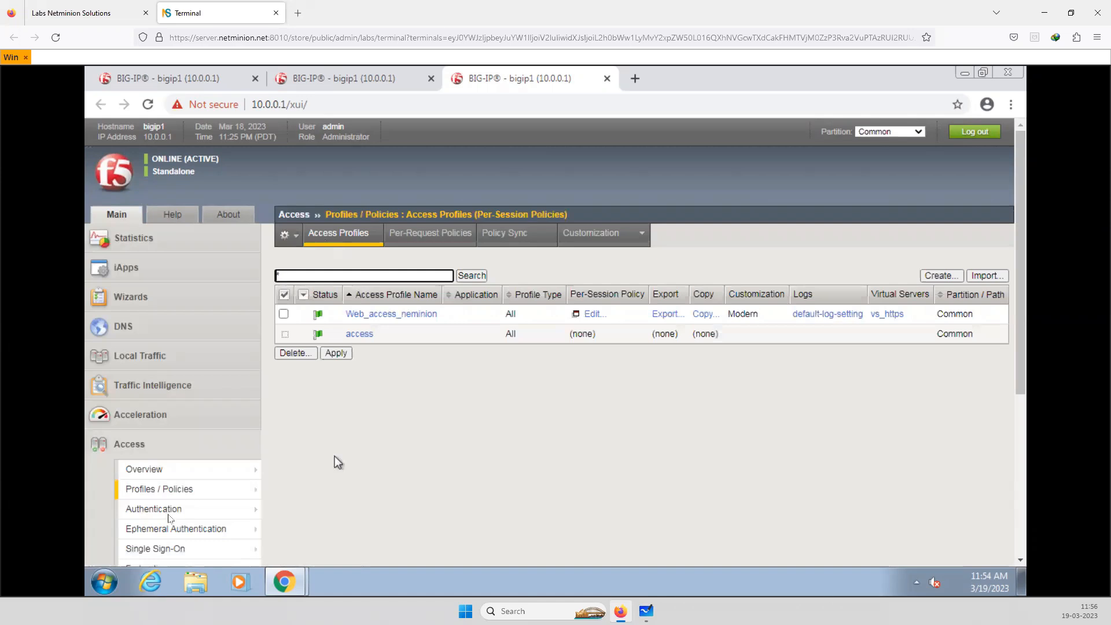
mouse_move(197, 497)
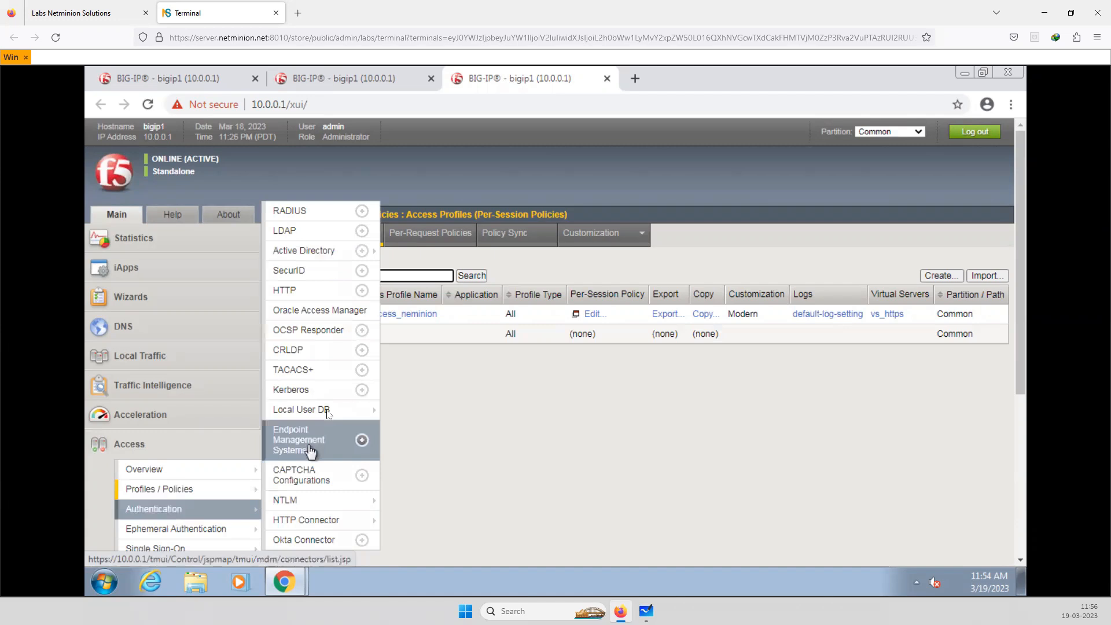
mouse_move(323, 409)
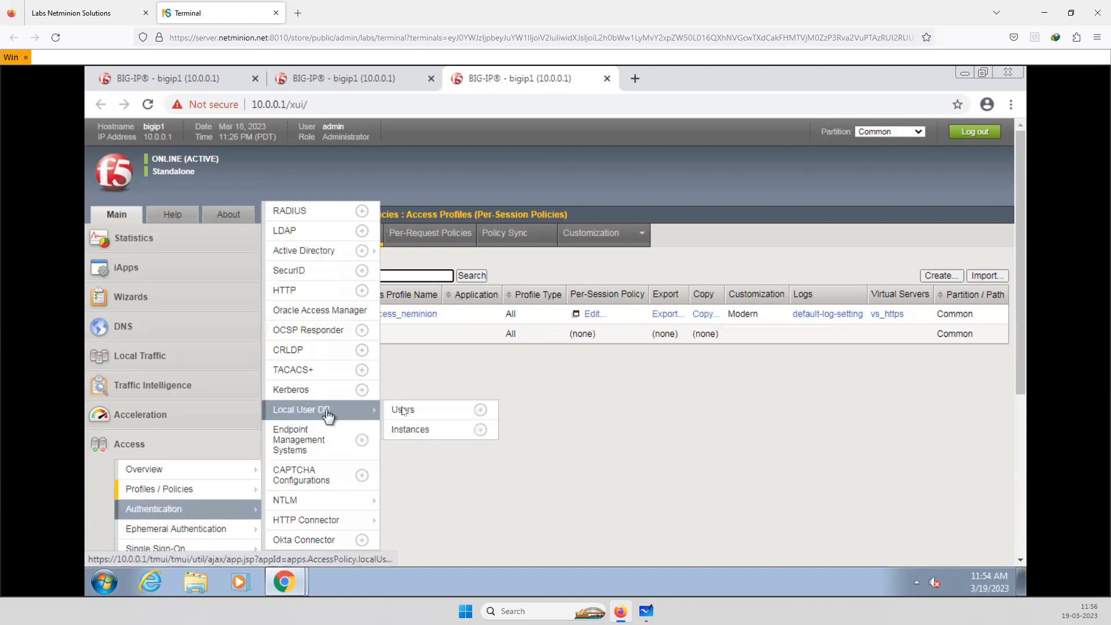
click(403, 411)
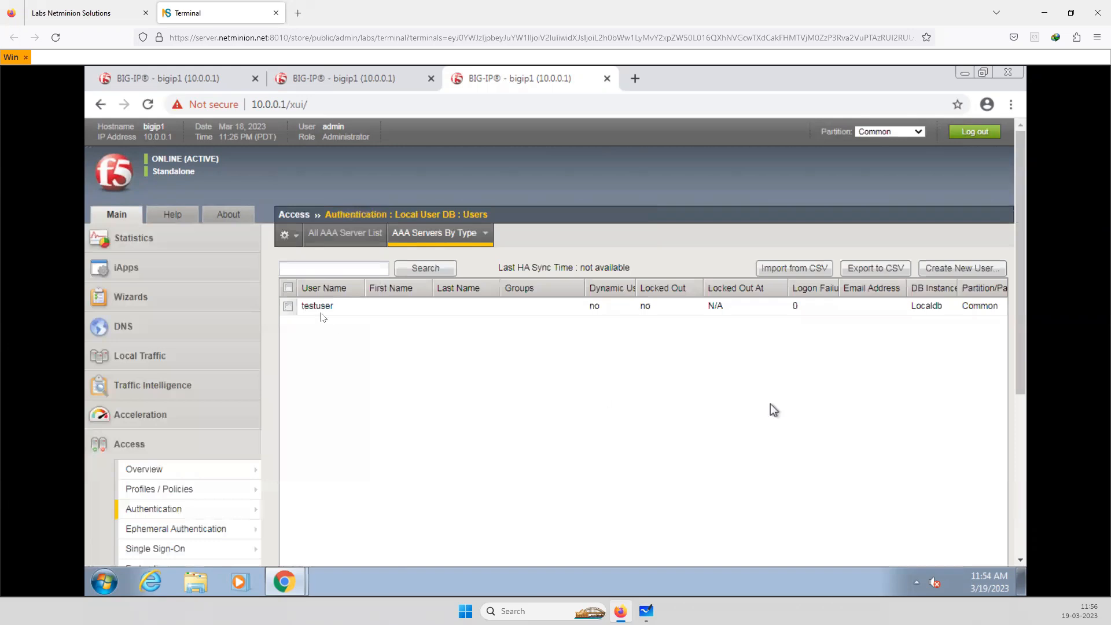
Edit local user testuser, re-enter and confirm the account password, and save the user
click(315, 308)
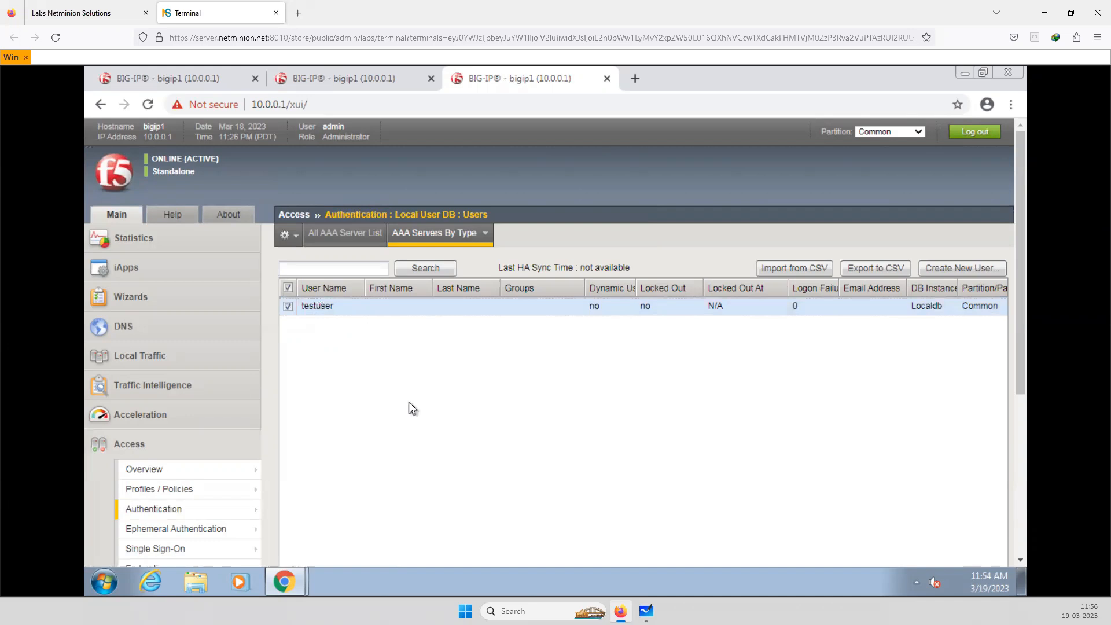
scroll(409, 408, down, 5)
click(309, 553)
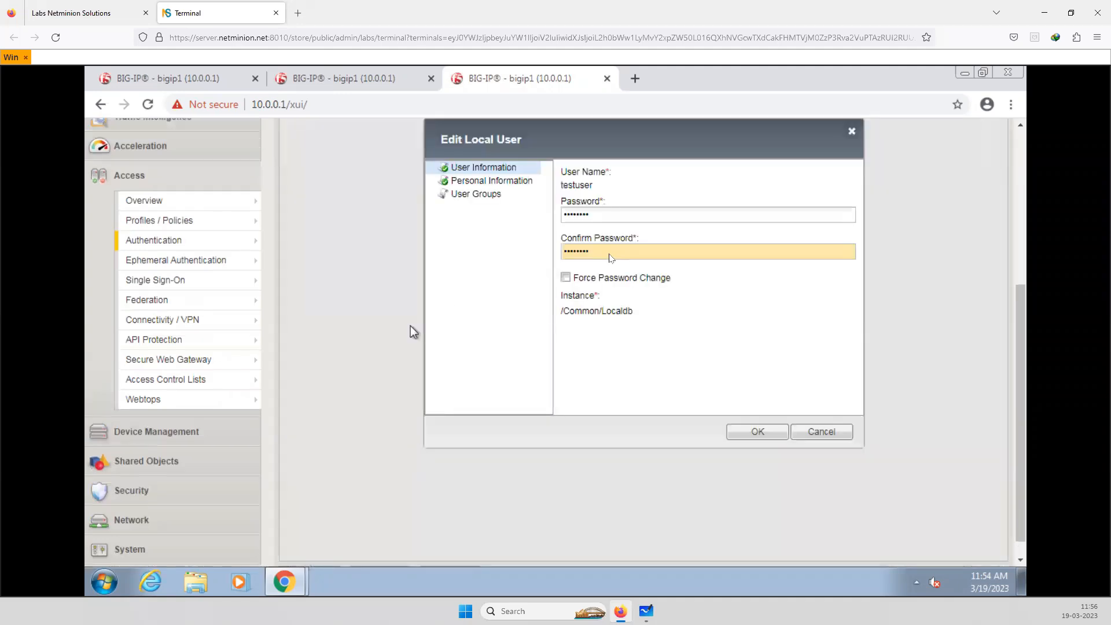
click(609, 253)
drag(598, 256, 561, 254)
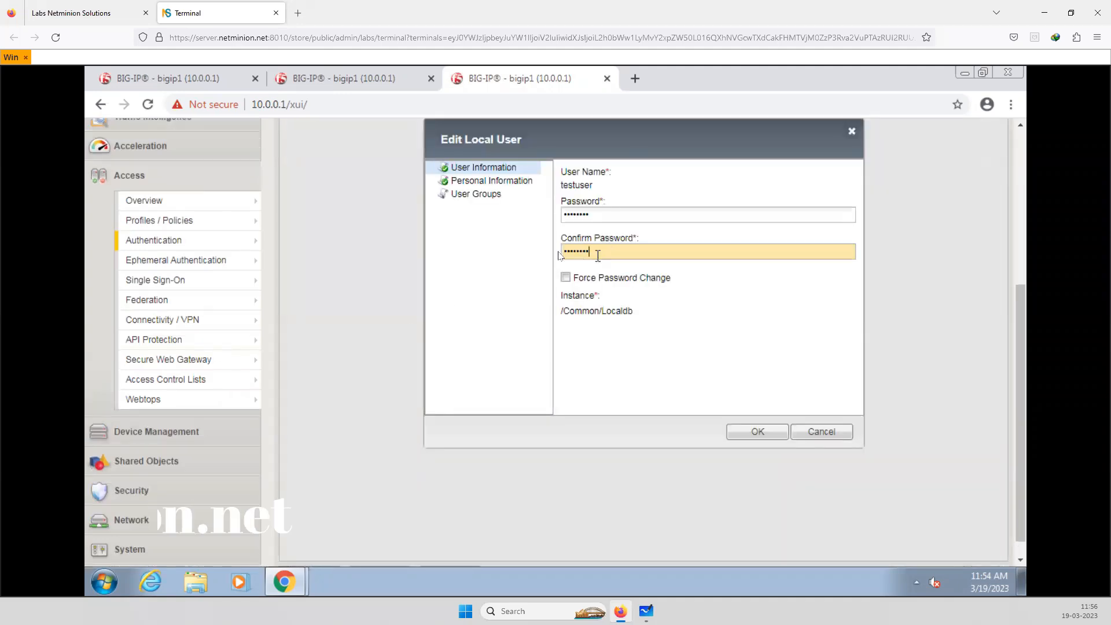
drag(596, 220, 560, 215)
text(••••••)
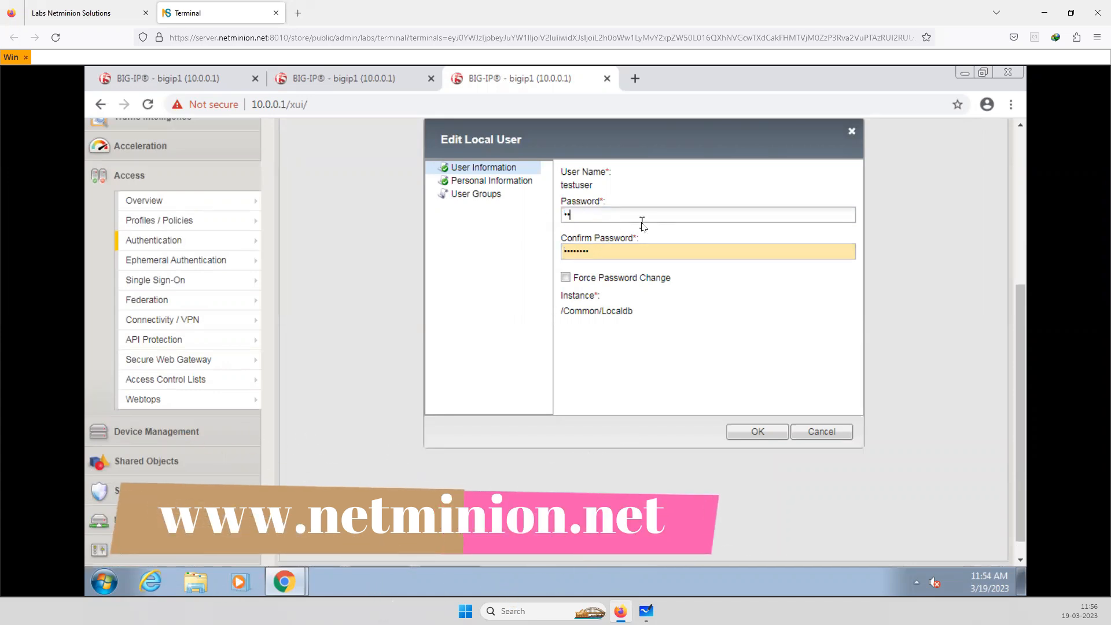
text(••)
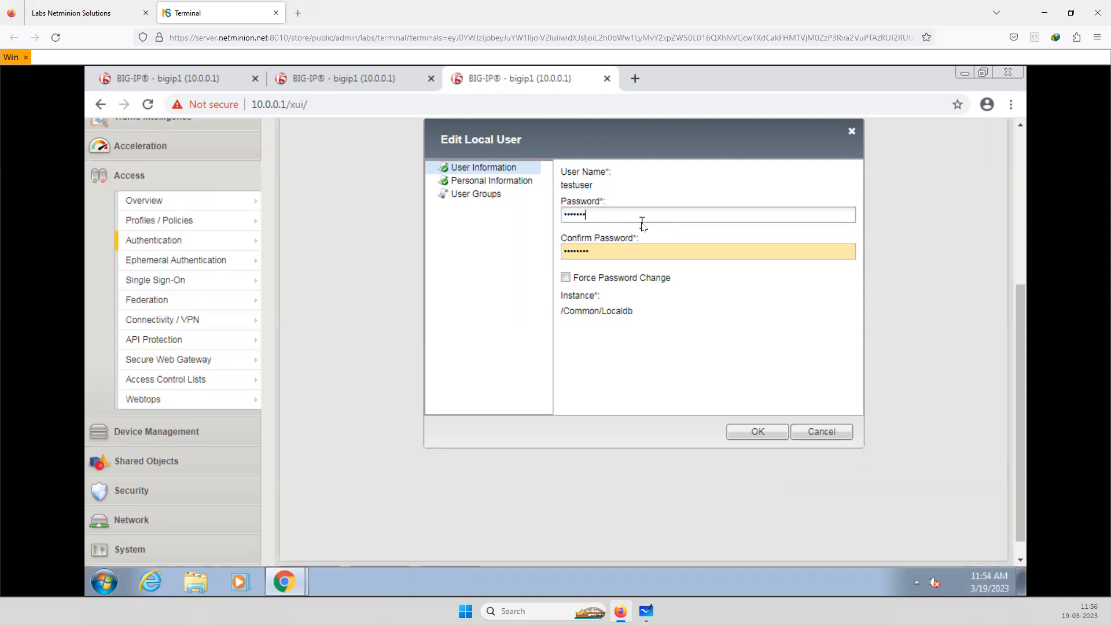
click(603, 257)
drag(603, 257, 544, 258)
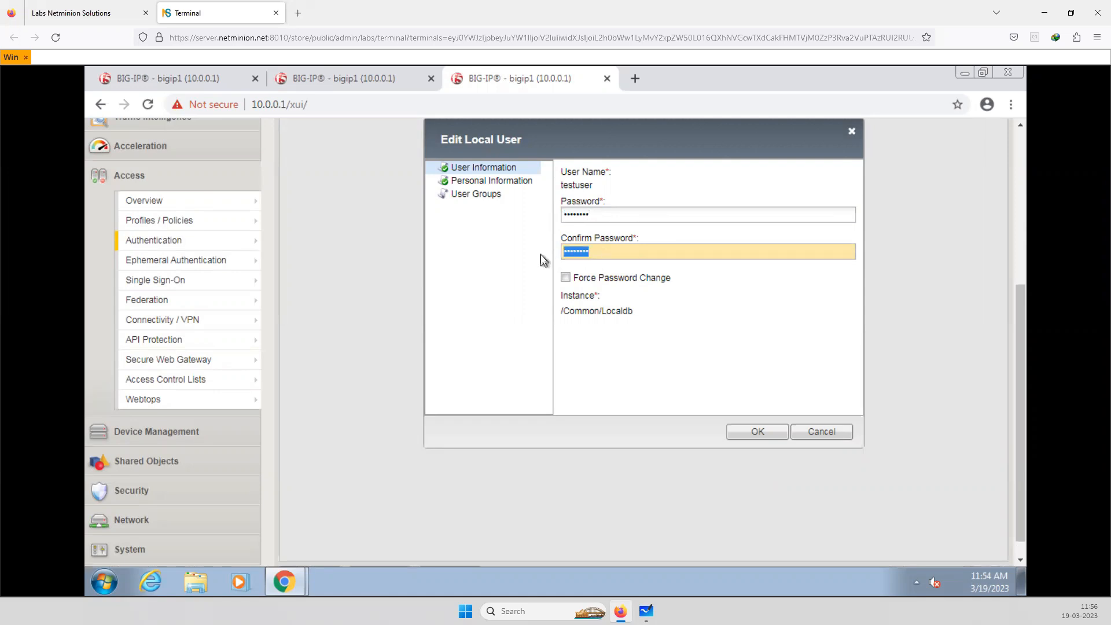
text(••••••••)
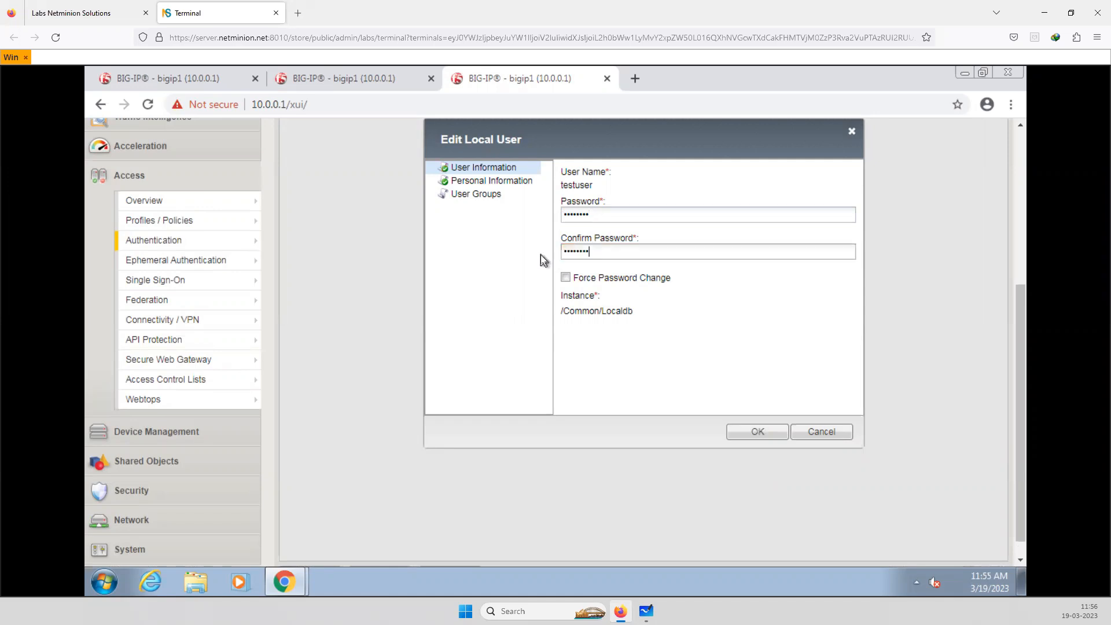
click(758, 433)
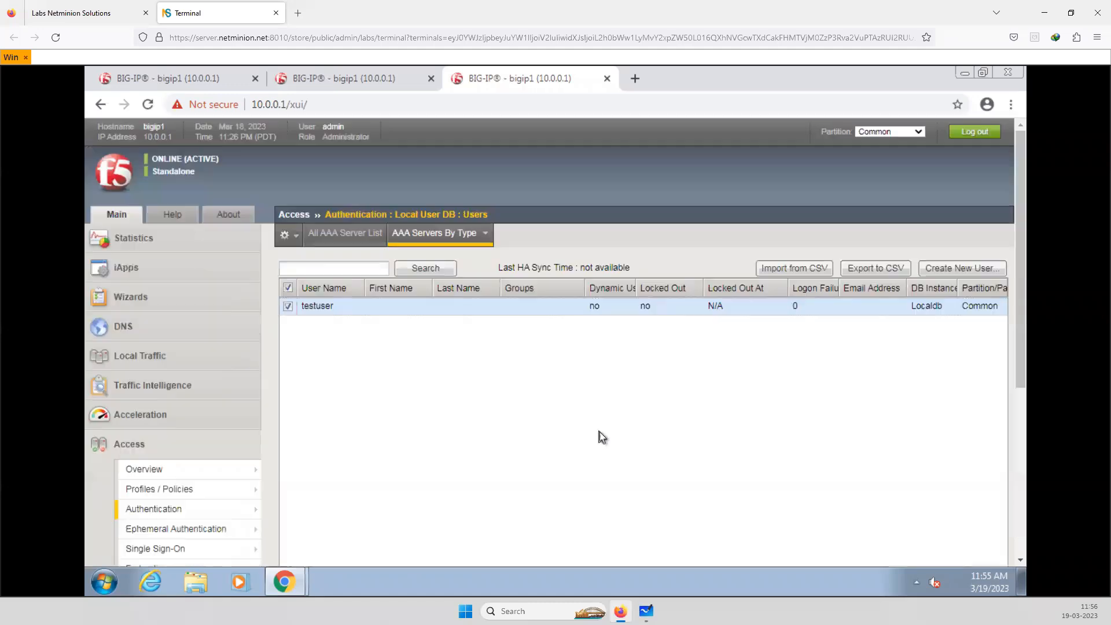
Return to the incognito logon page and log on as testuser with the account password
scroll(599, 432, down, 5)
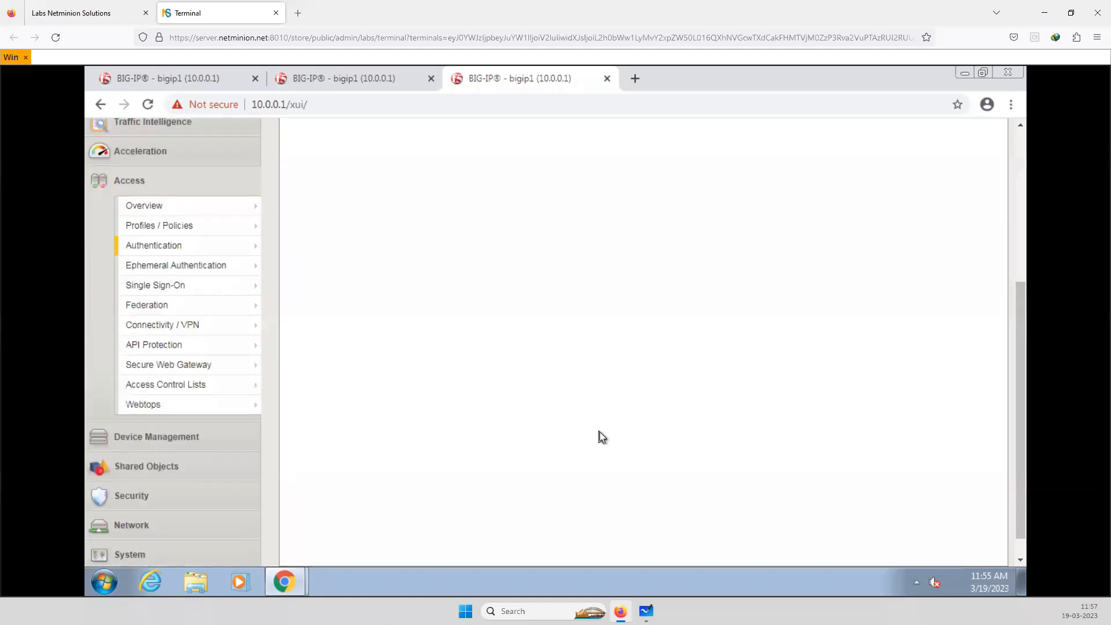
scroll(600, 432, up, 5)
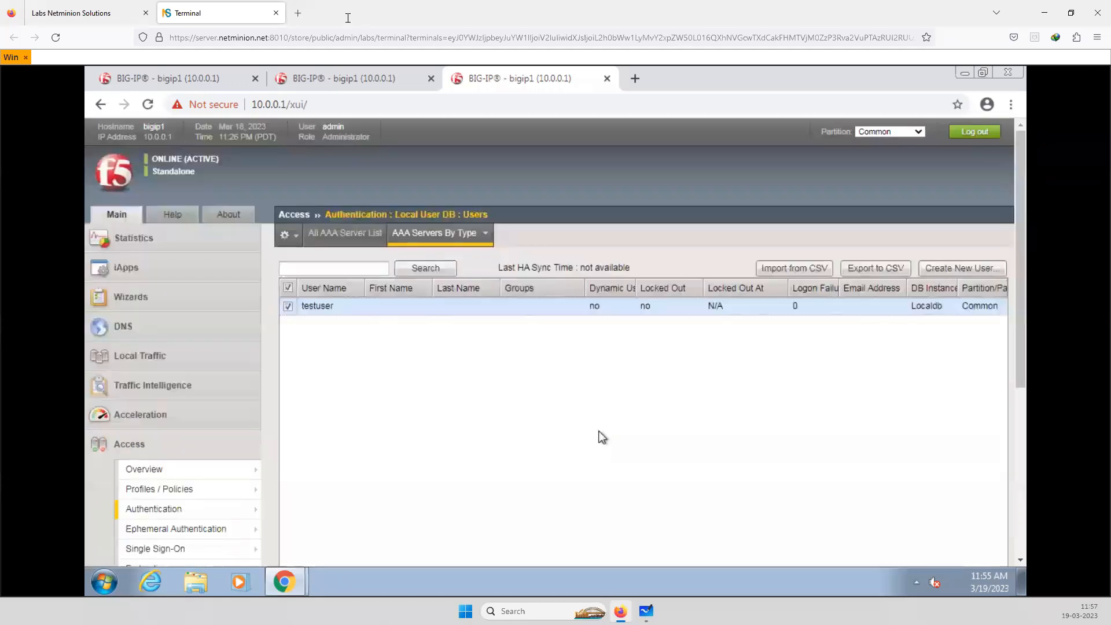
scroll(599, 435, down, 5)
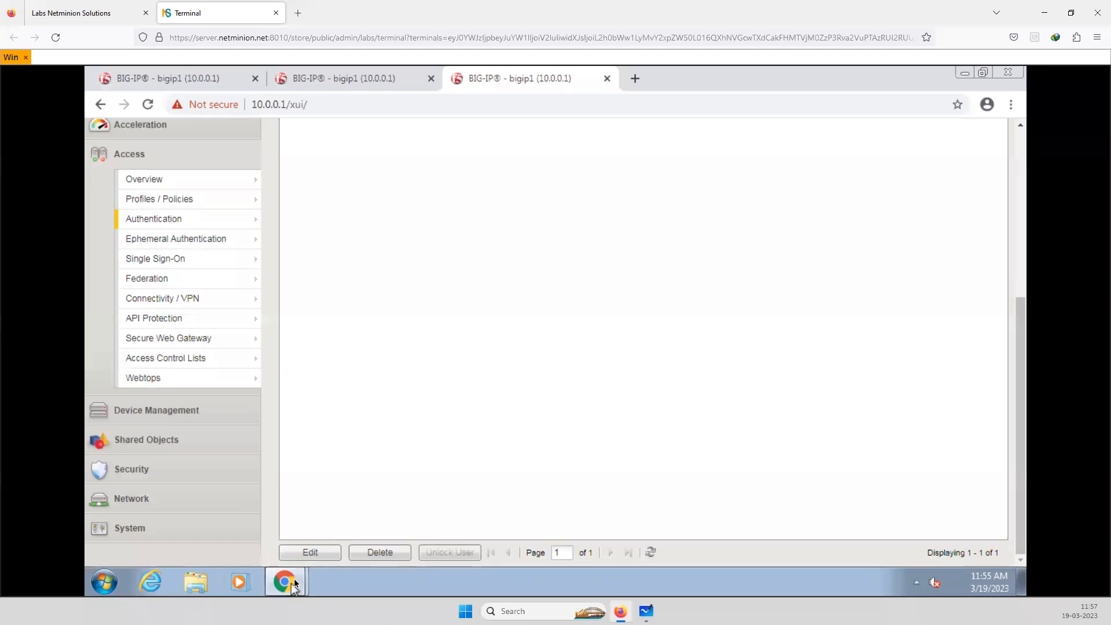
mouse_move(296, 583)
click(301, 549)
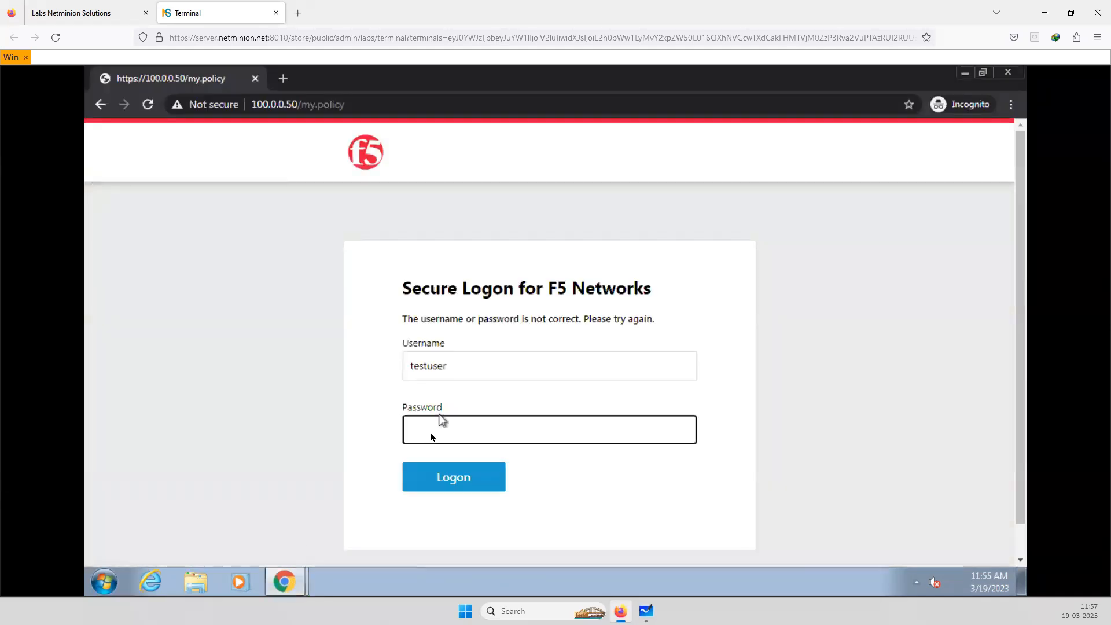
click(431, 435)
text(••••••••)
click(461, 481)
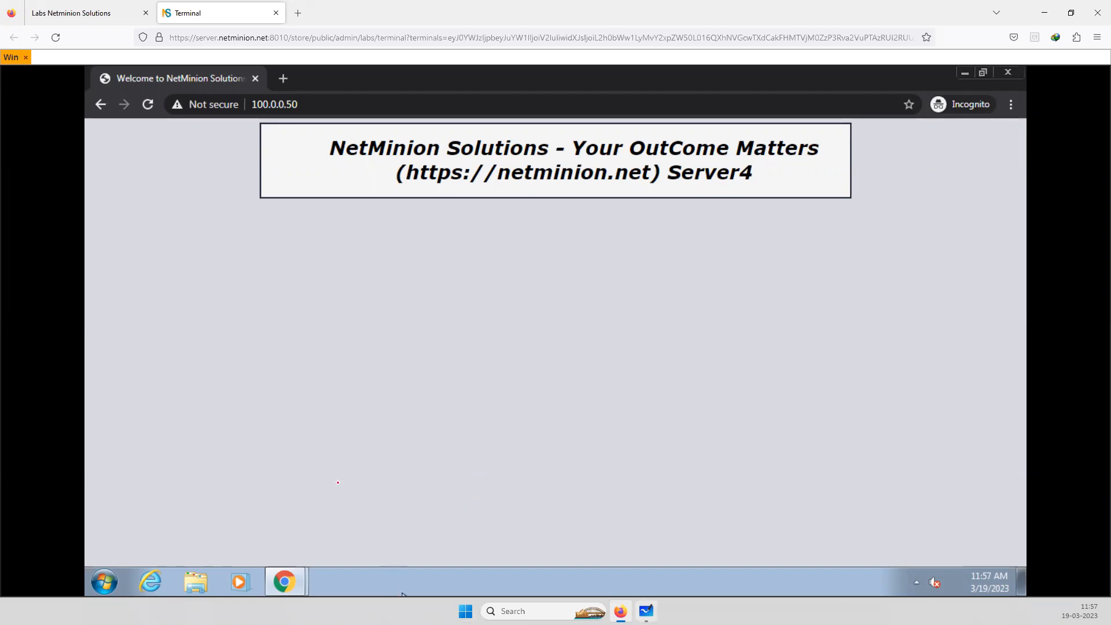
Switch to Microsoft Whiteboard, circle the Auth label and underline 100.0.0.50 in the network diagram, and return to the browser
key(alt+Tab)
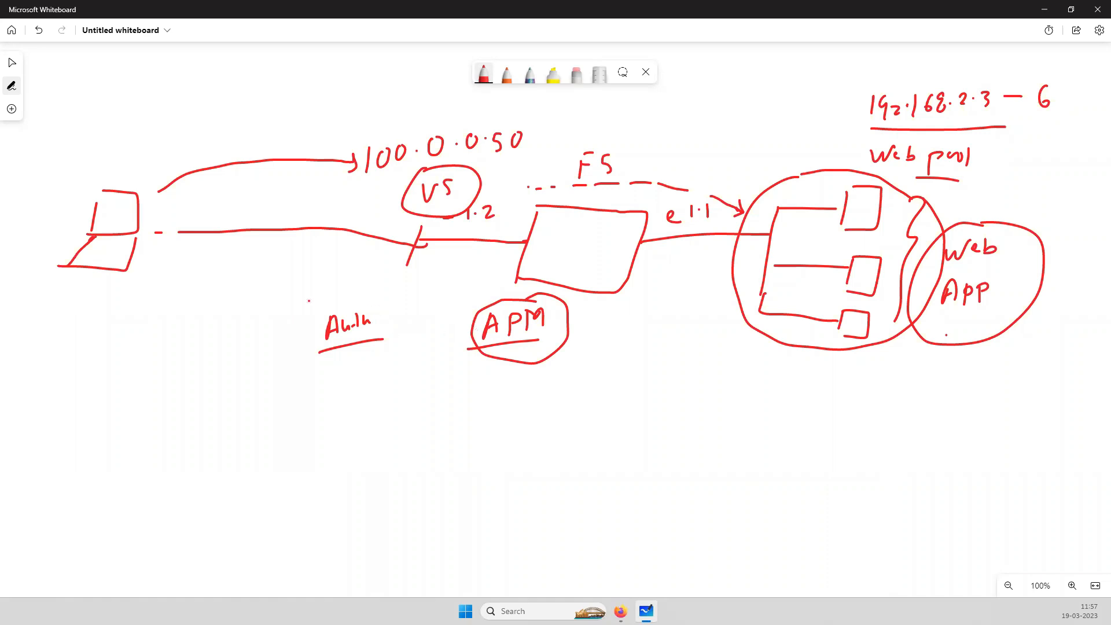
drag(368, 302, 358, 292)
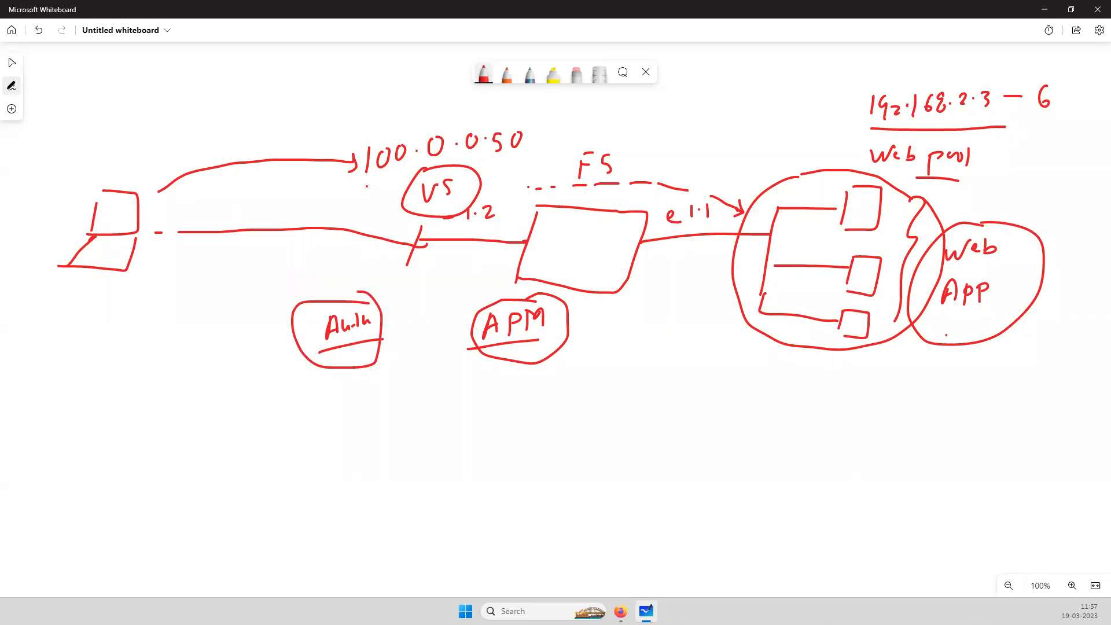
drag(529, 155, 367, 184)
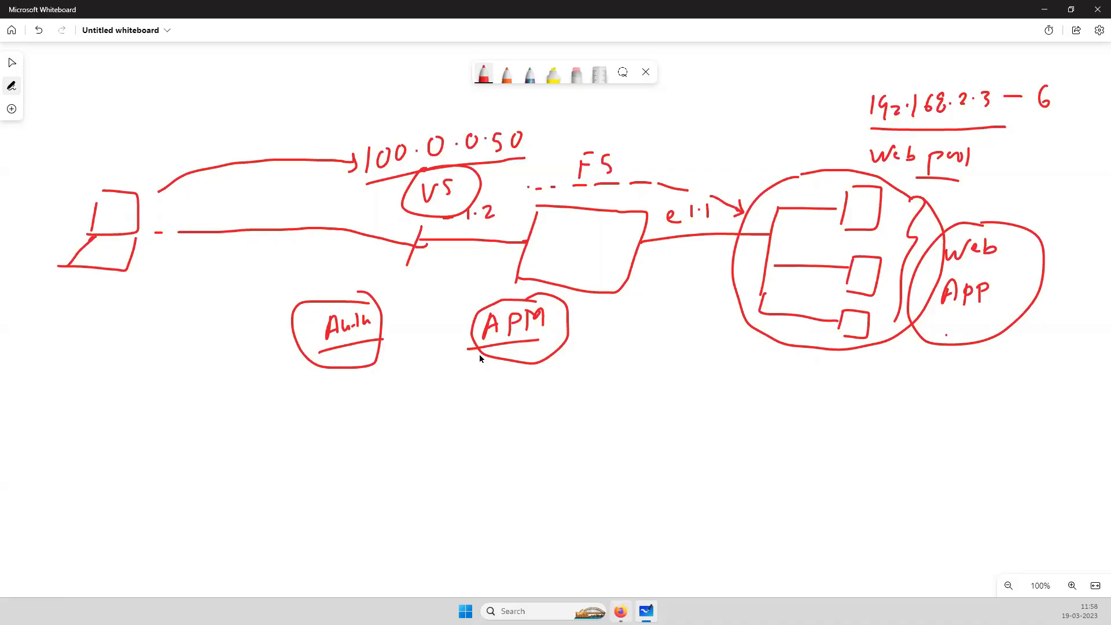
key(alt+Tab)
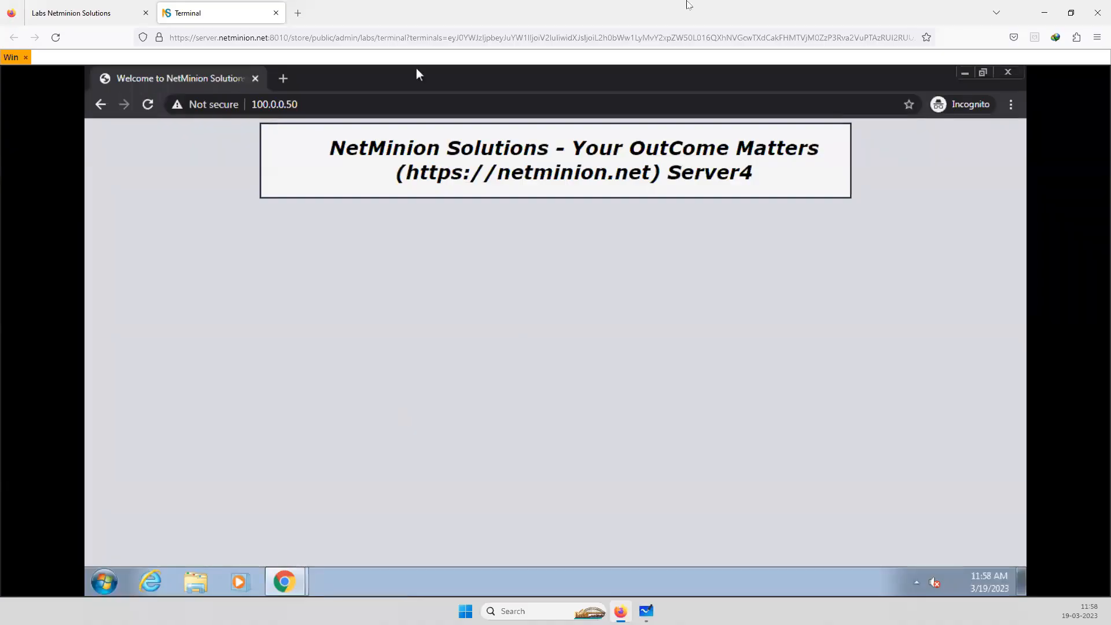